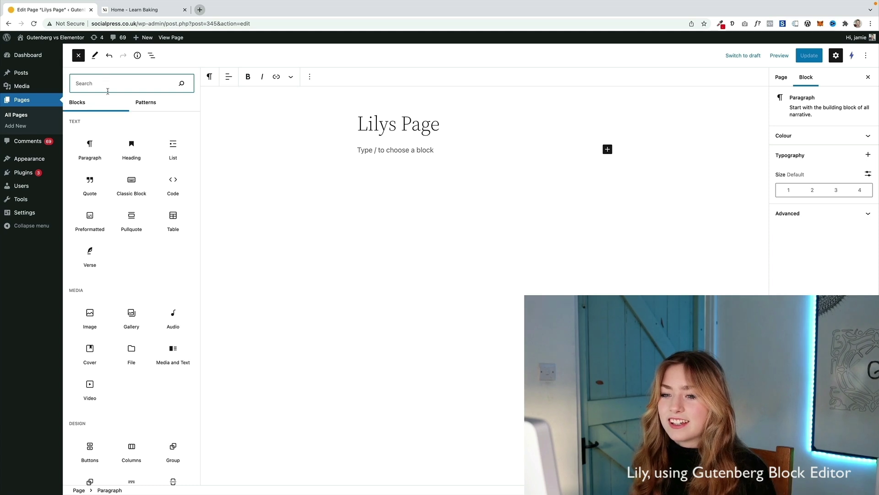
- Add the heading "Learn baking cookies, pastries, cakes & more." below the page title, followed by a placeholder paragraph starting "Sed gravida ornare vestibulum"
mouse_move(80, 159)
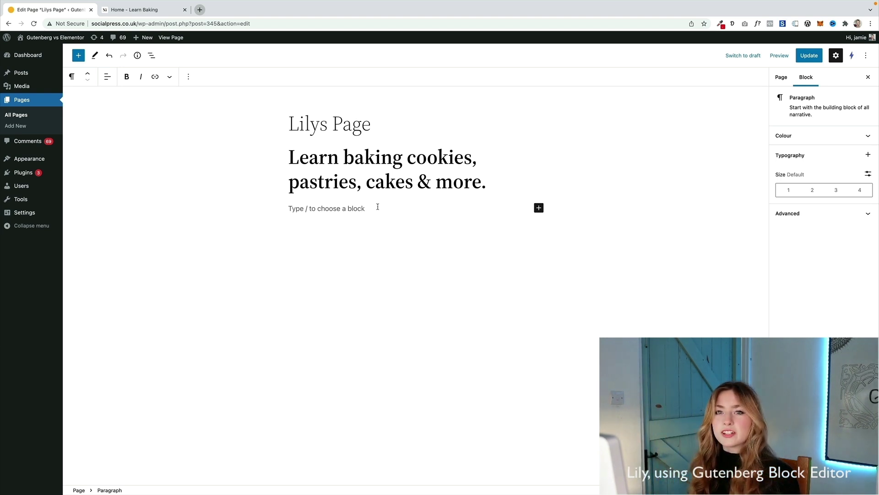
text(Sed gravida ornare vestibulum turpis quam urna aliquam in feugiat lorem dolor pulvinar a, scelerisque amet ultrices consecteur magna)
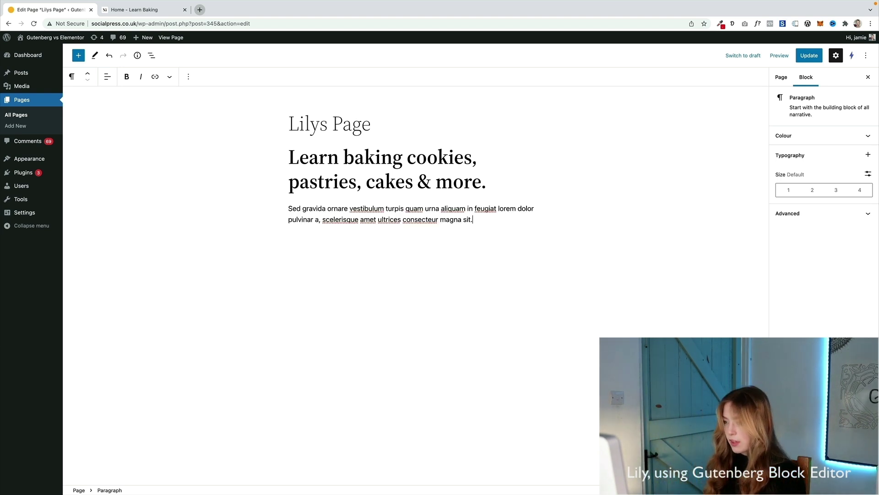
- Insert a 30/70 Columns block below the paragraph and place the heading "Learn baking cookies, pastries, cakes & more." in its narrow column
click(78, 55)
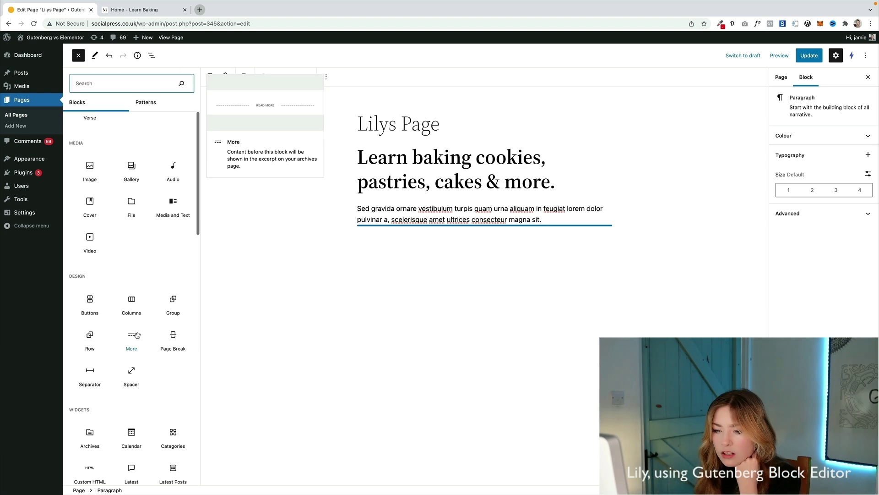
click(122, 301)
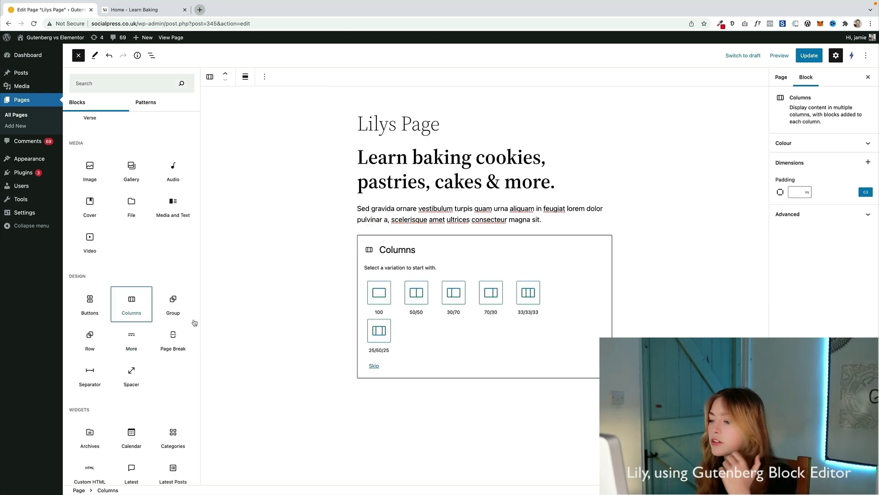
click(453, 297)
click(350, 246)
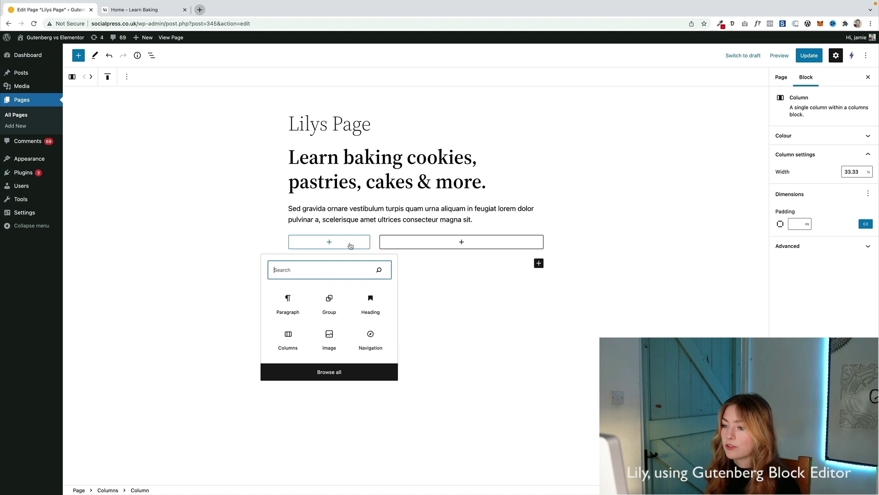
click(291, 309)
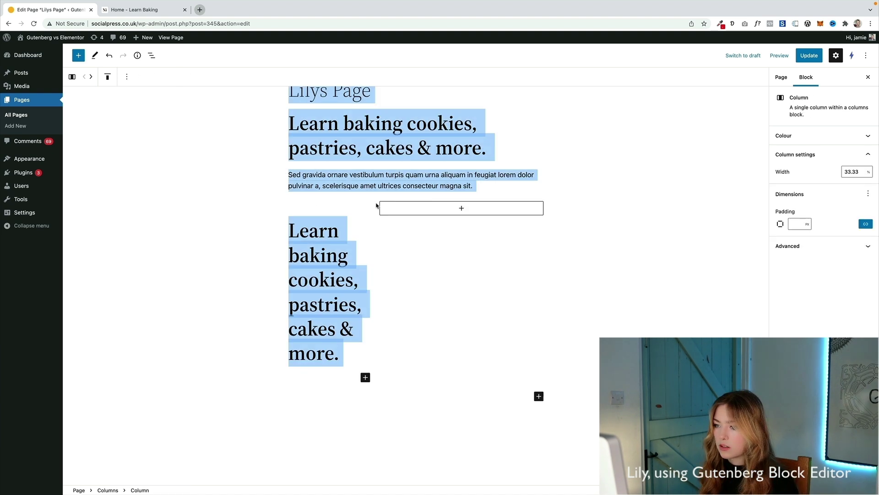
- Insert a 70/30 Columns block above the paragraph and place the heading "Learn baking cookies, pastries, cakes & more." in its wide column
click(328, 267)
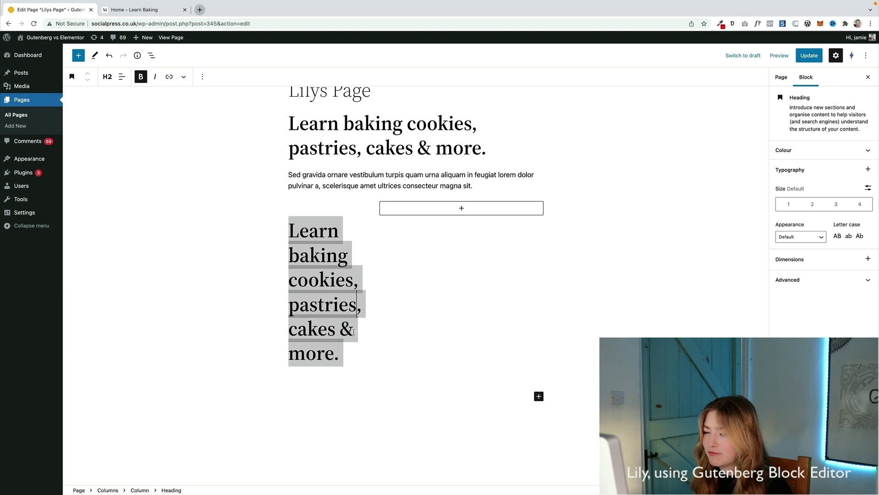
click(378, 367)
click(347, 310)
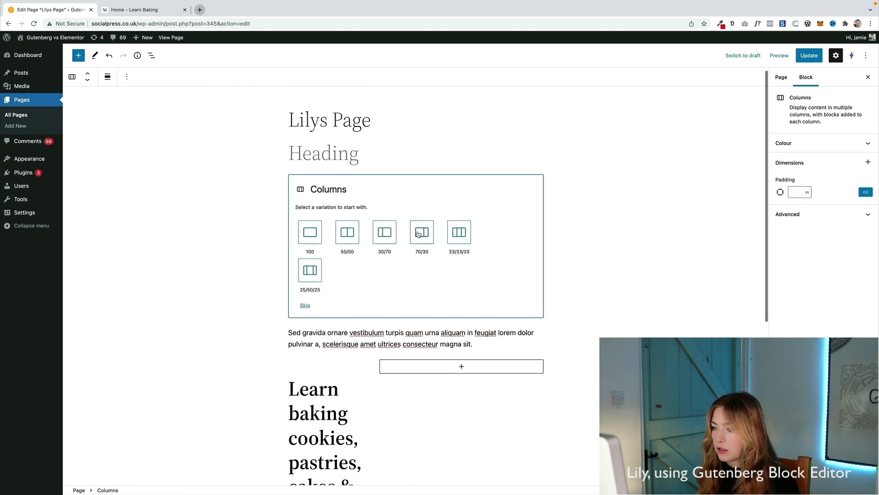
click(418, 234)
click(377, 181)
click(410, 237)
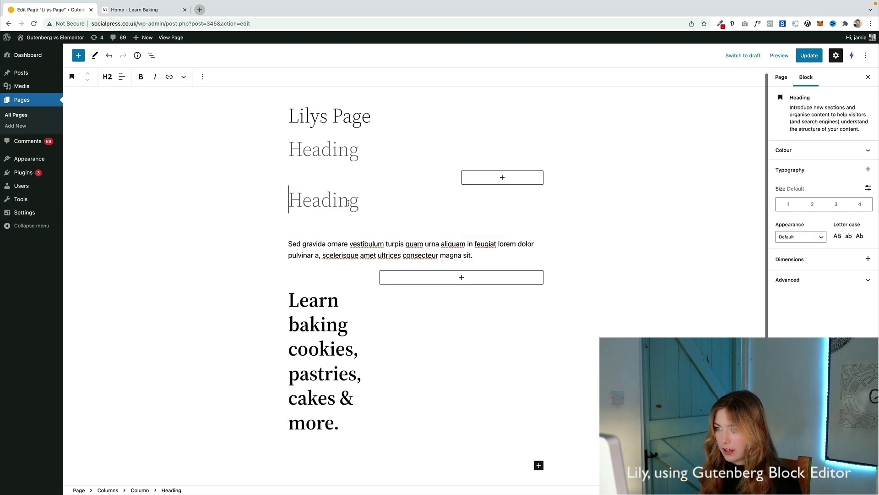
key(super+c)
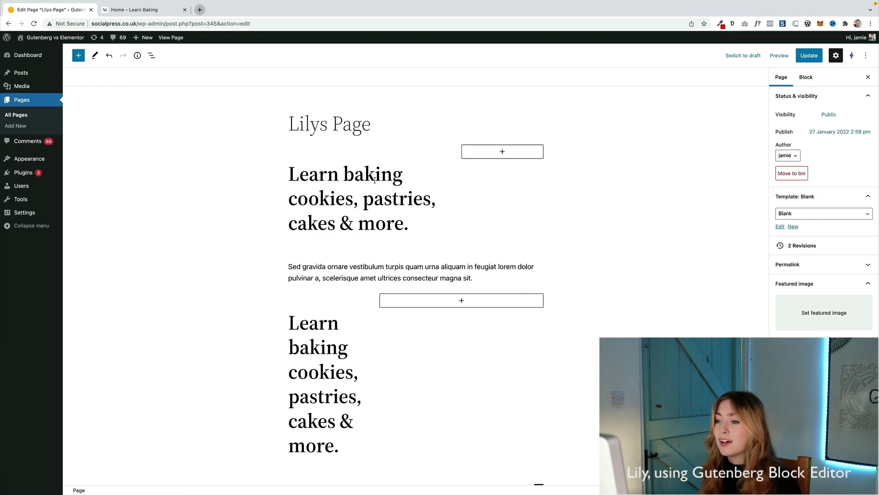
- Add an Image block in the empty narrow column beside the heading and open the Media Library for it
triple_click(426, 228)
click(426, 227)
click(481, 277)
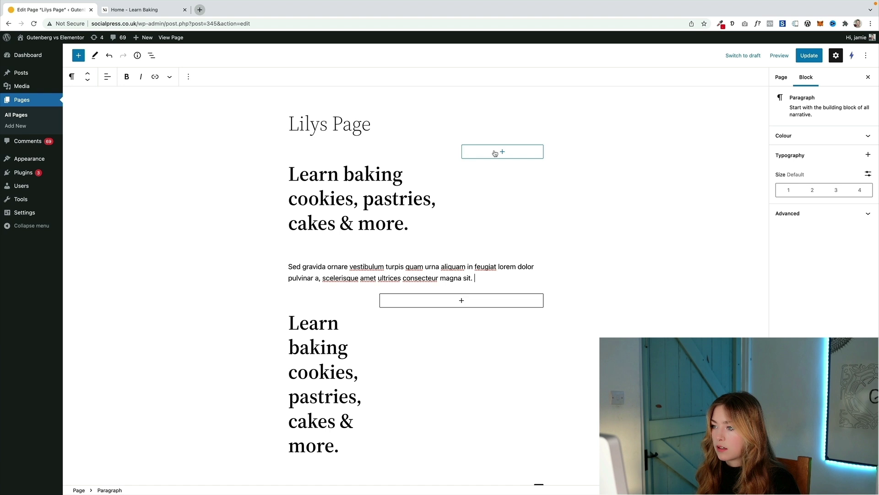
click(495, 154)
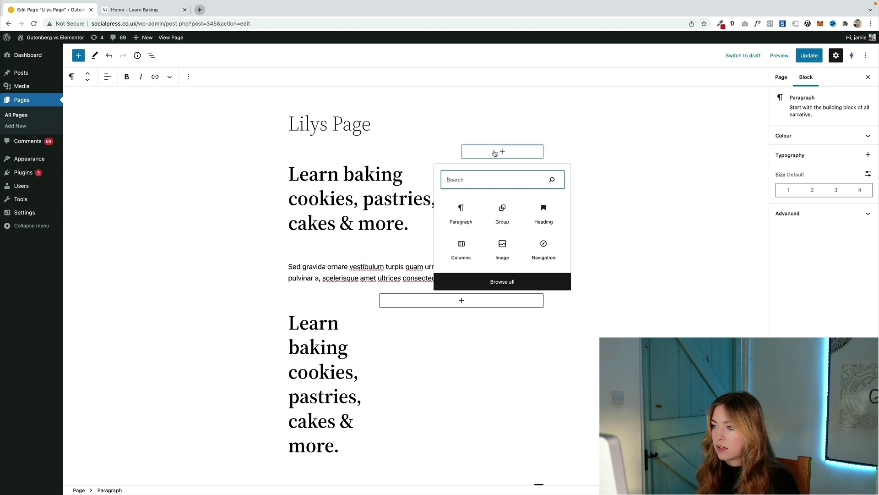
click(503, 246)
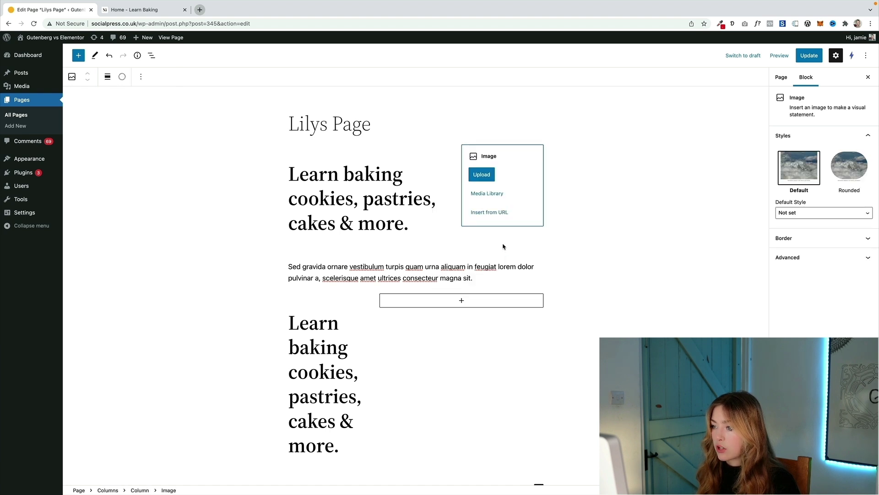
click(500, 196)
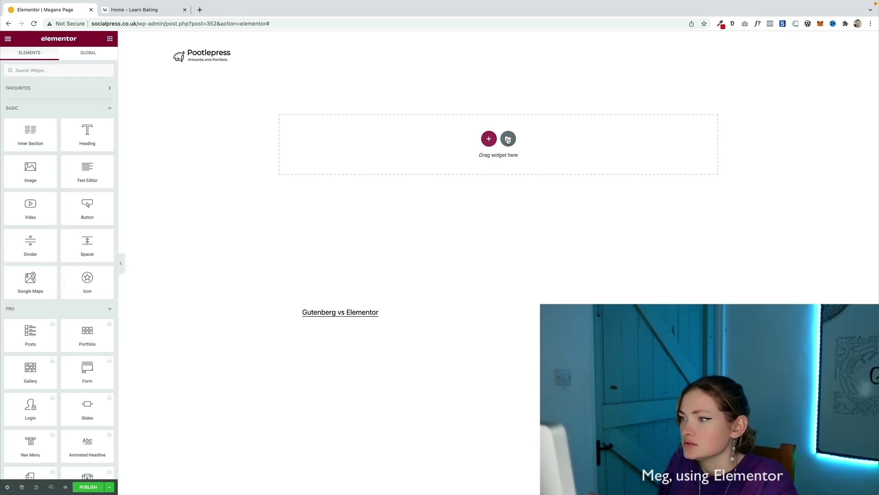
- In the Elementor editor, add a Heading widget and set its text to "Learn baking, cookies, pastries, cakes & more."
drag(30, 170, 2, 194)
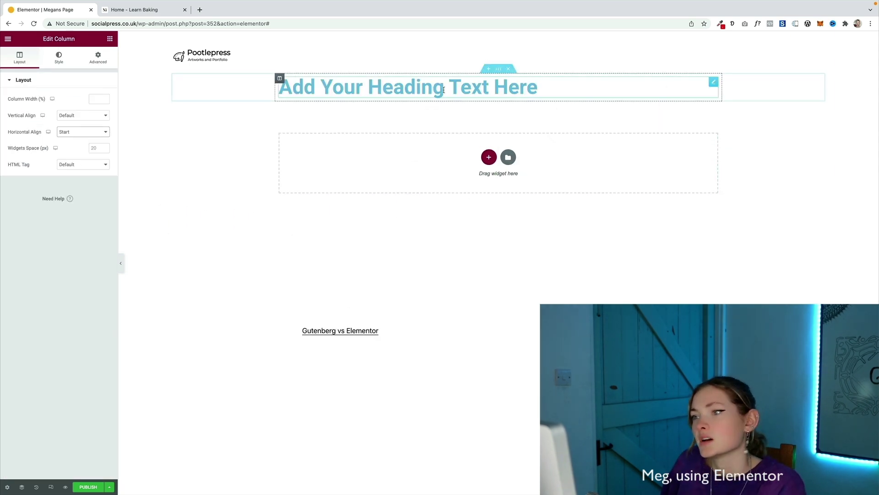
click(444, 90)
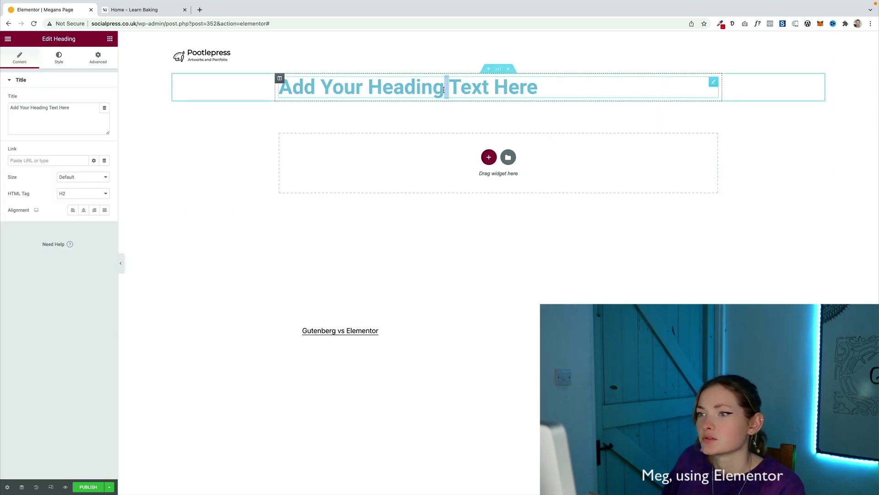
double_click(461, 87)
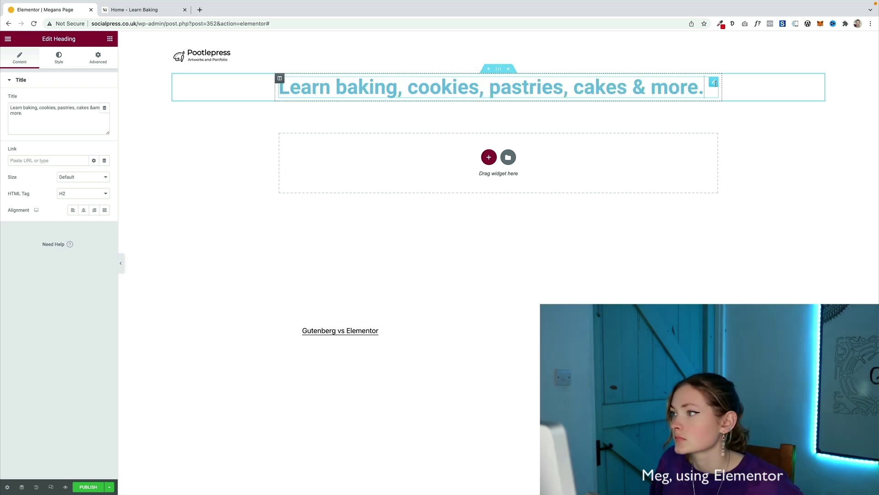
- Change the heading's font family to a serif typeface and set its text colour to black, #000000
drag(707, 90, 598, 93)
triple_click(598, 93)
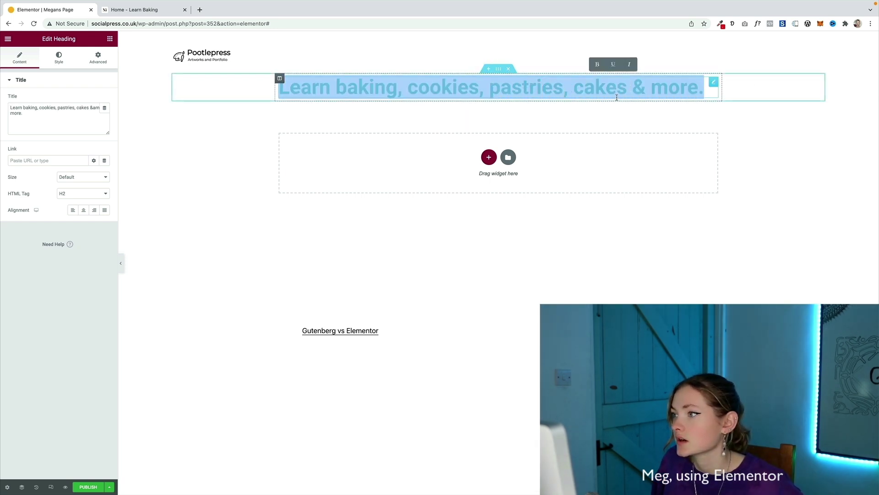
right_click(616, 94)
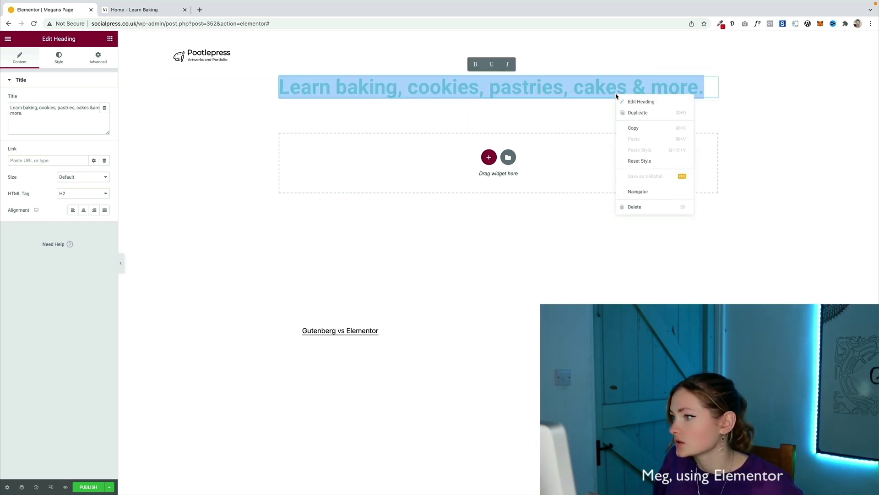
click(58, 58)
click(105, 115)
click(80, 152)
scroll(80, 215, up, 20)
scroll(79, 215, up, 20)
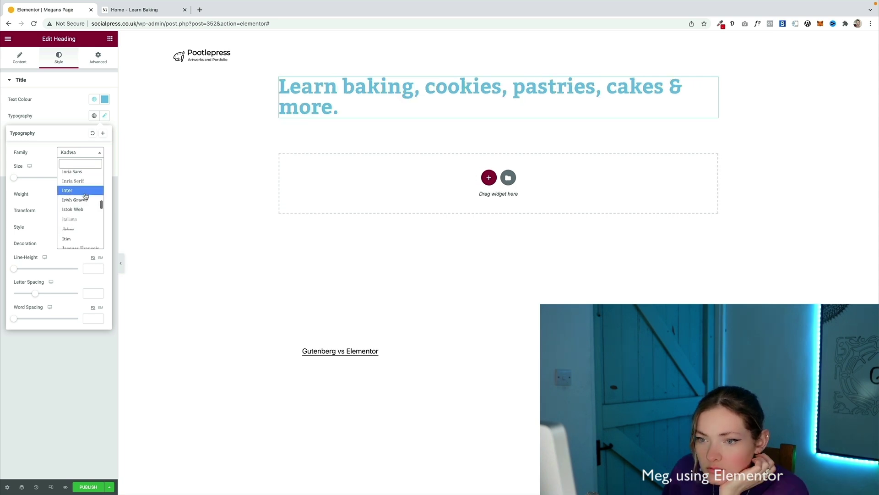
scroll(86, 196, up, 5)
click(80, 187)
click(104, 99)
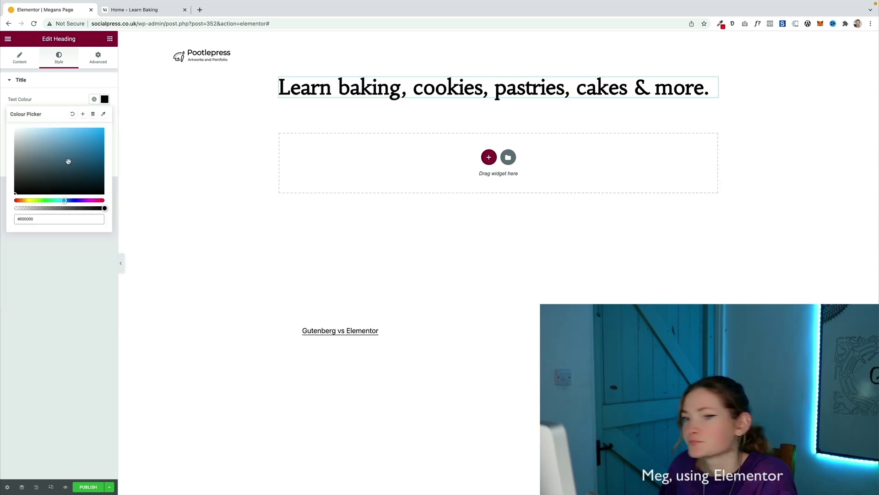
click(68, 87)
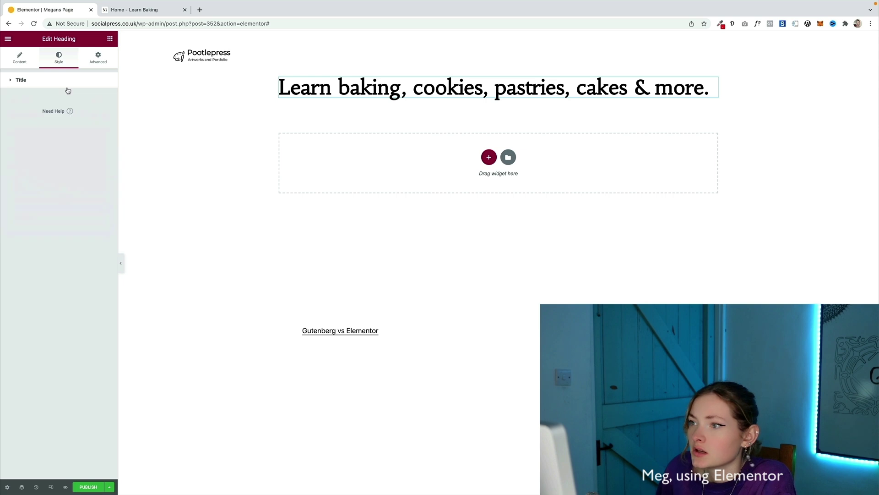
- Try to narrow the heading widget from its right edge
drag(722, 95, 620, 111)
click(719, 93)
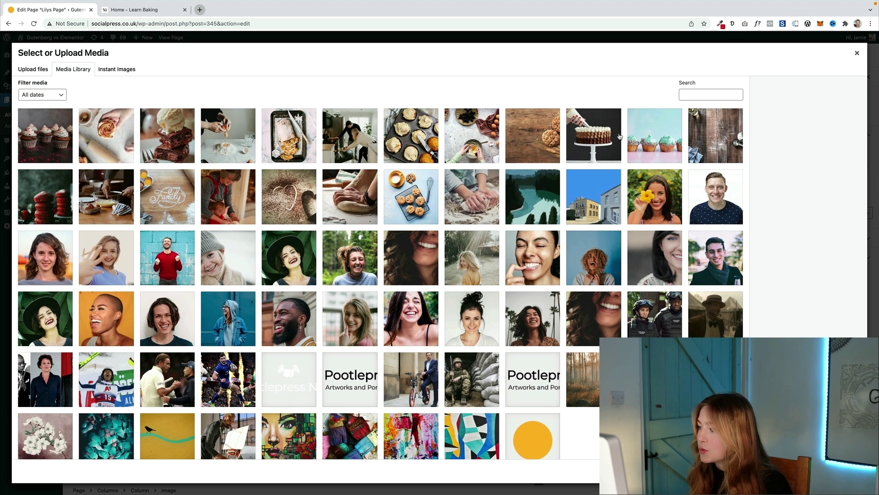
- In the Gutenberg editor, insert the library photo of a cake being piped on a white stand into the Image block
click(602, 138)
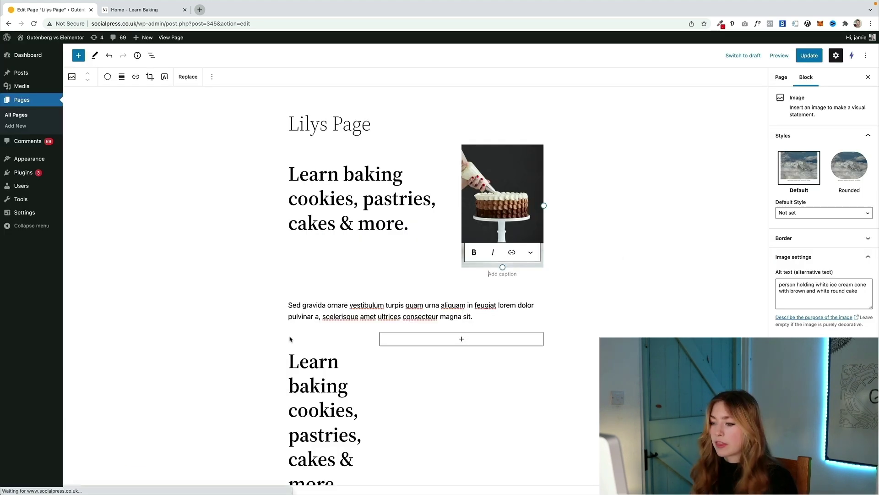
- Delete the columns with the heading and image above the placeholder paragraph, and undo the deletion
click(315, 301)
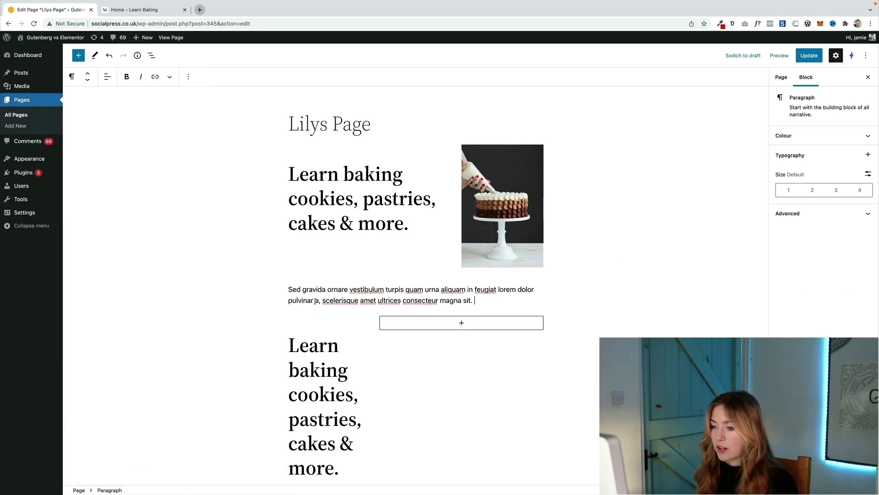
click(287, 298)
click(491, 301)
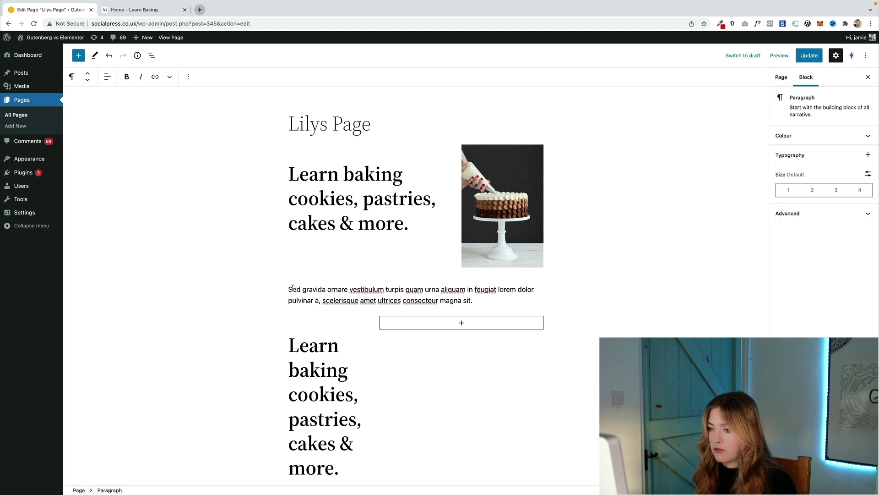
key(BackSpace)
key(BackSpace)
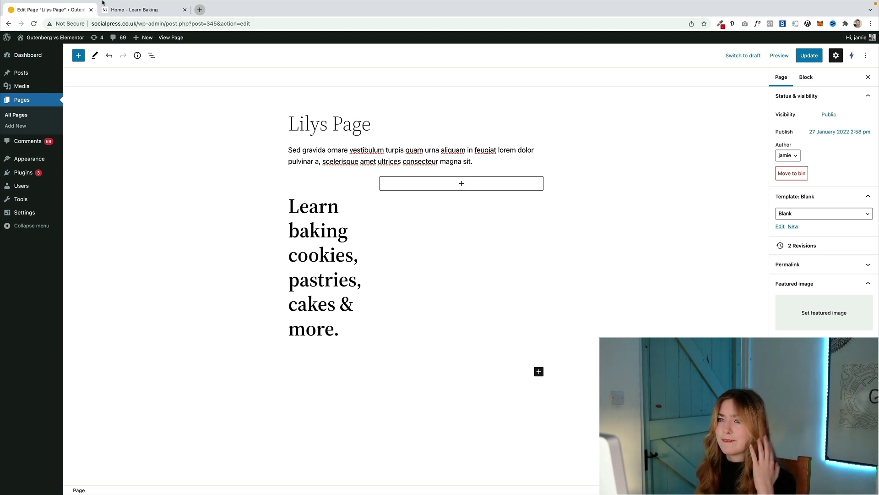
key(ctrl+z)
- Enlarge the cake image so it extends beyond the width of its narrow column
drag(503, 267, 544, 293)
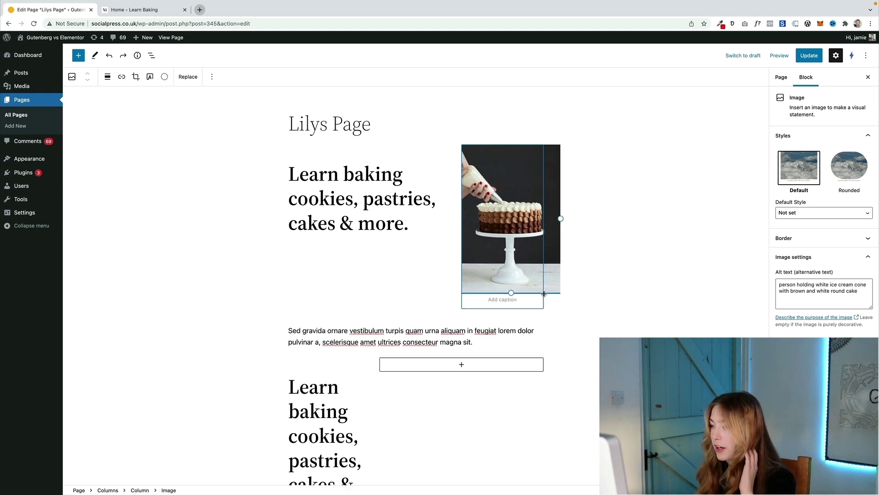
drag(561, 218, 574, 218)
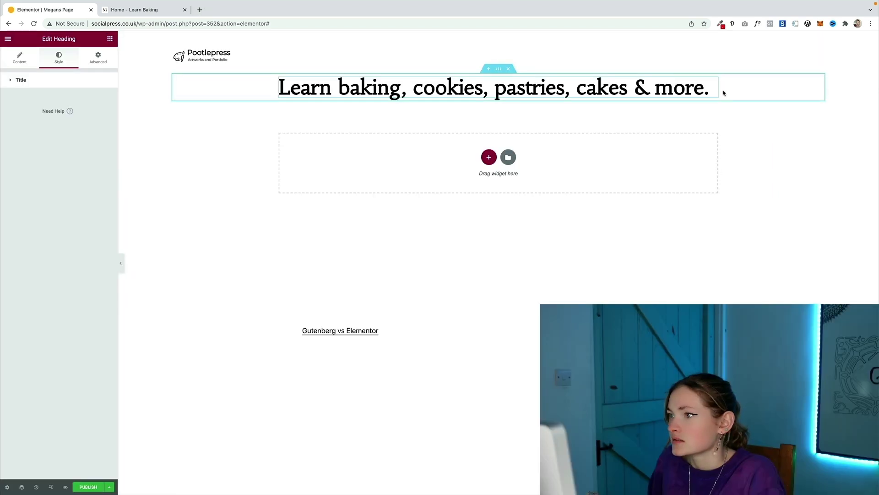
- In the Elementor editor, try to shift the heading's section sideways on the page
mouse_move(493, 74)
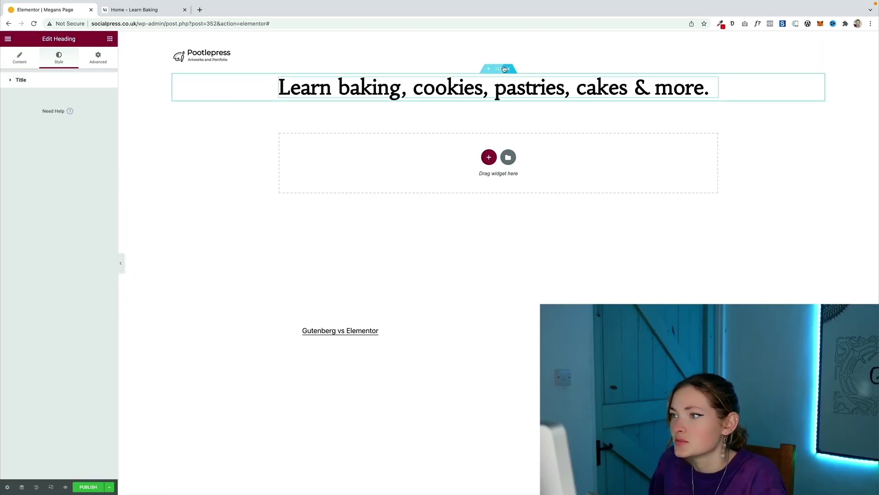
drag(499, 71, 314, 71)
drag(498, 69, 720, 90)
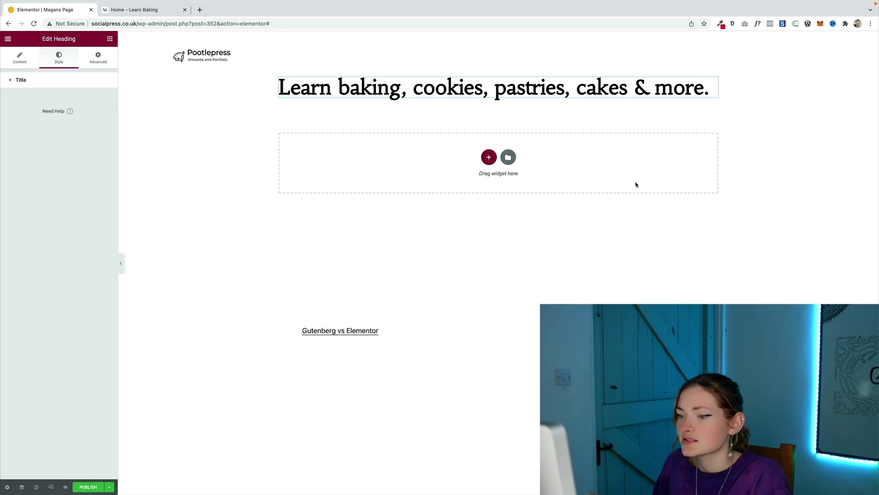
- Add an Image widget below the heading and open the selection of its picture
click(20, 63)
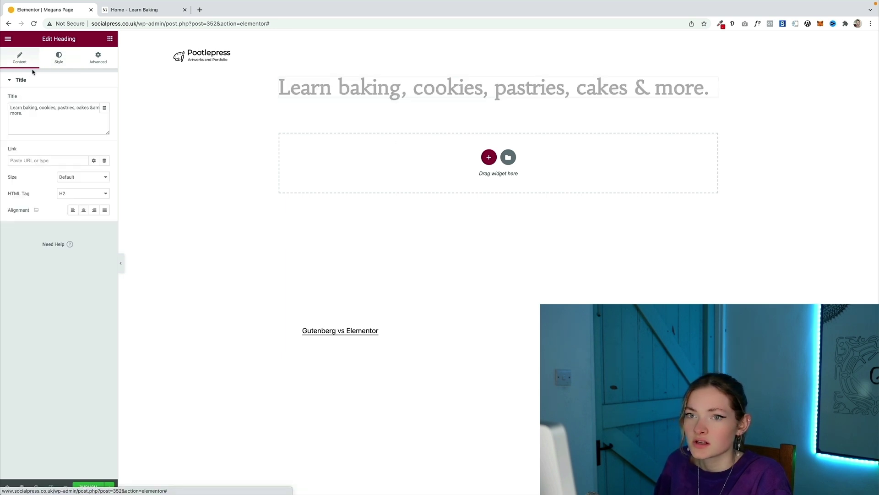
click(9, 40)
click(3, 41)
drag(38, 171, 353, 152)
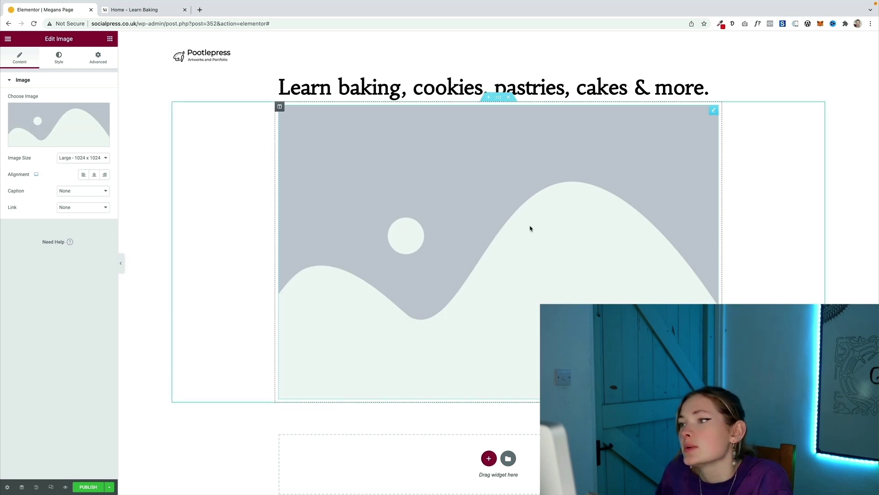
click(83, 157)
click(87, 132)
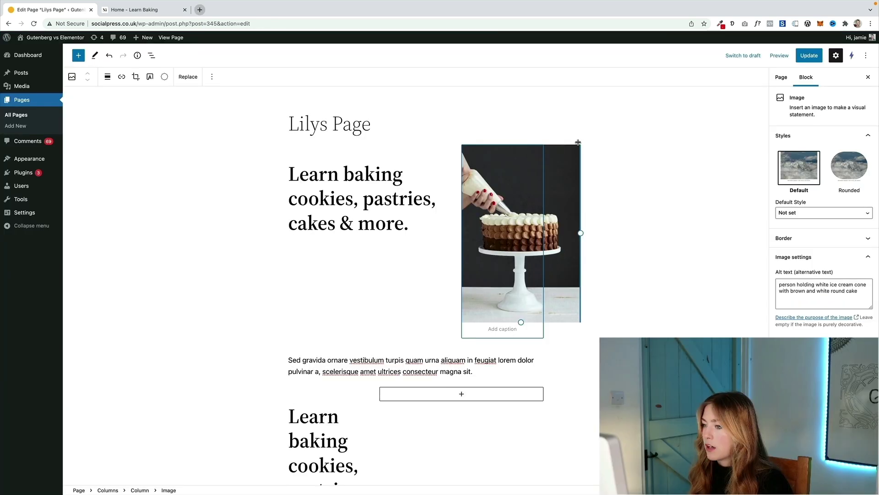
- In the Gutenberg editor, reduce the enlarged cake image's size slightly
drag(578, 142, 576, 141)
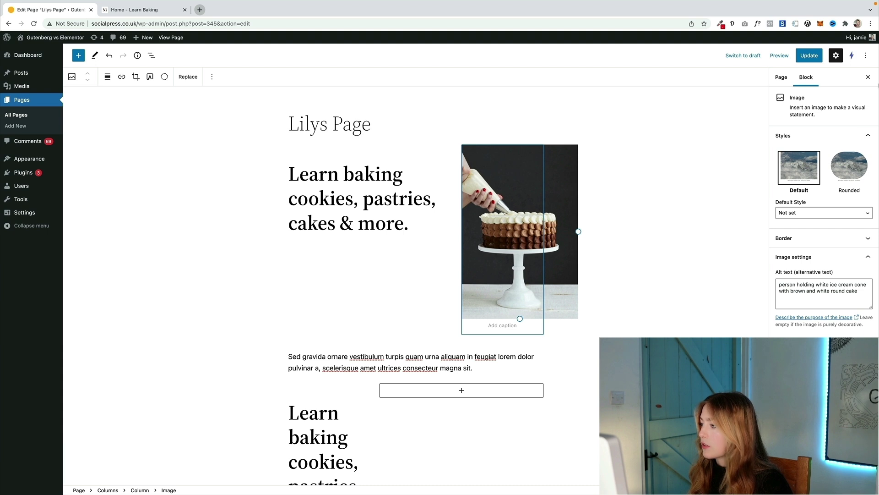
- Round the cake image's corners with a border radius of about 25 px
click(851, 171)
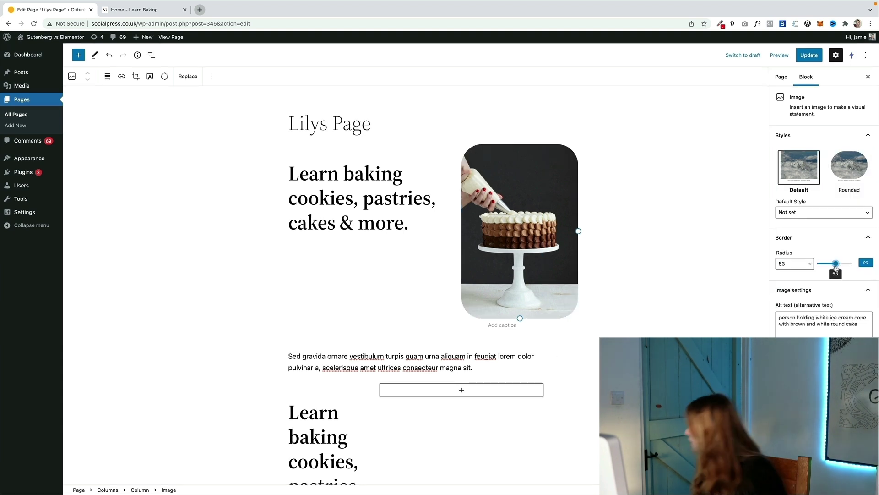
drag(836, 271, 829, 275)
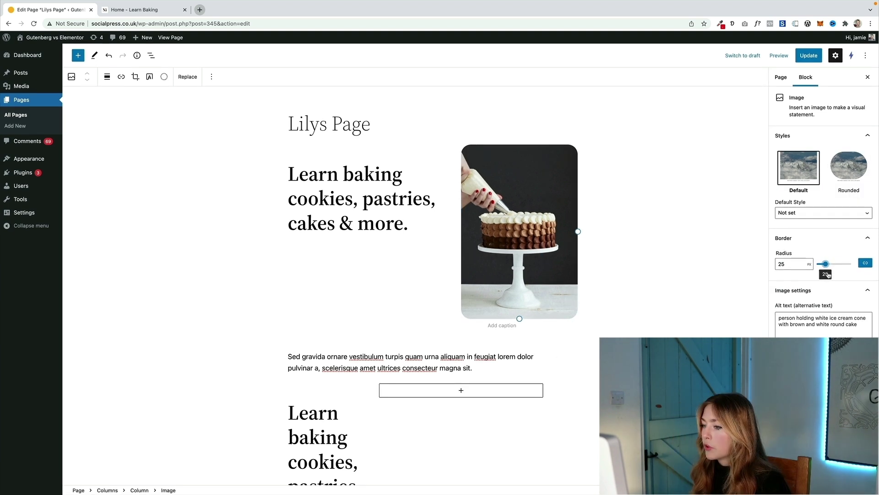
- Add an empty paragraph block directly beneath the large heading, in the column beside the cake image
click(408, 233)
key(shift+Return)
scroll(398, 226, down, 2)
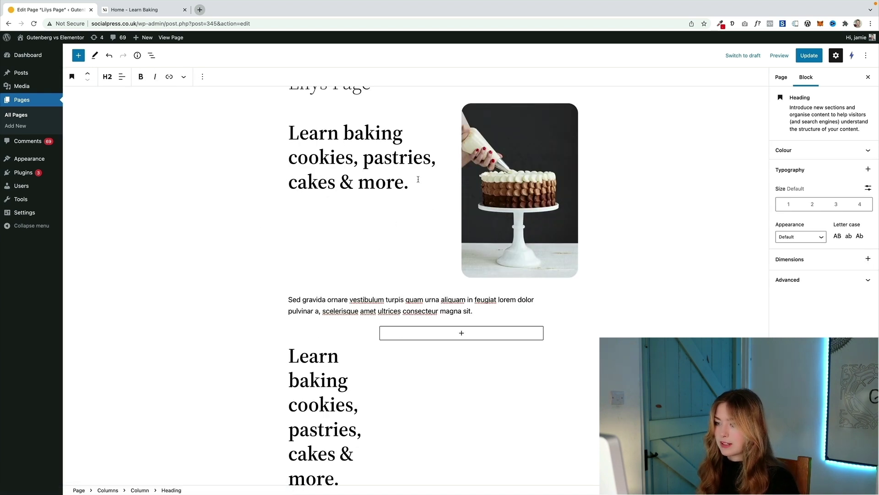
click(463, 333)
click(316, 205)
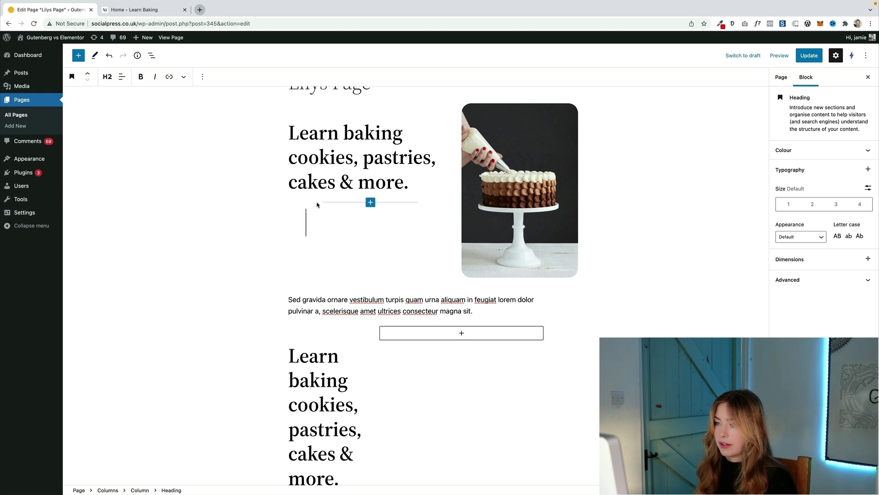
click(371, 203)
click(328, 263)
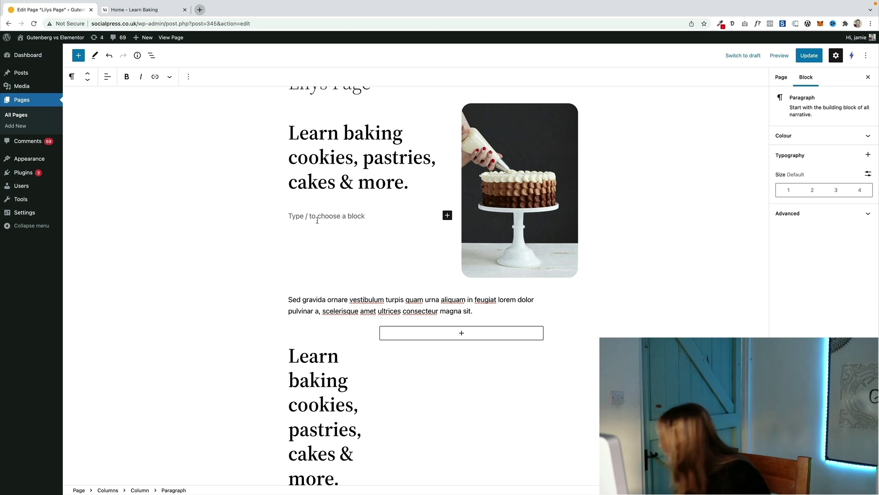
- Copy the Sed gravida text from below the columns into the new paragraph and make it begin with "Sed"
drag(494, 313, 238, 298)
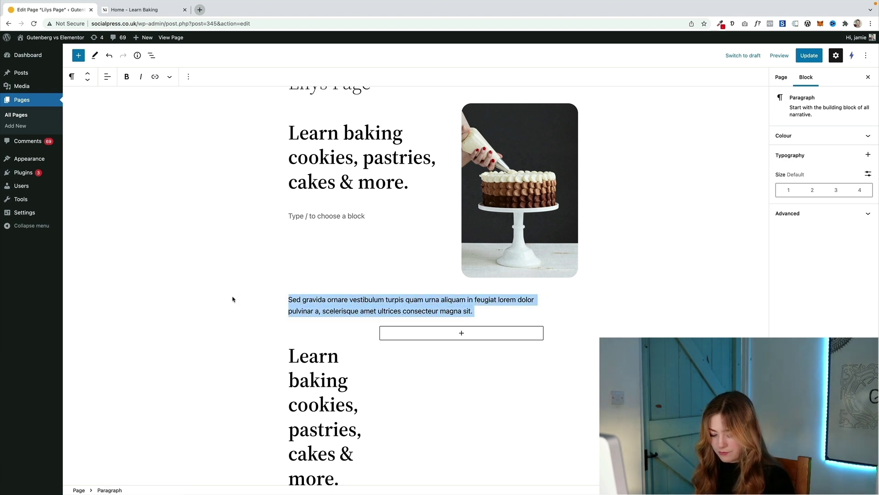
key(ctrl+c)
click(326, 216)
key(ctrl+v)
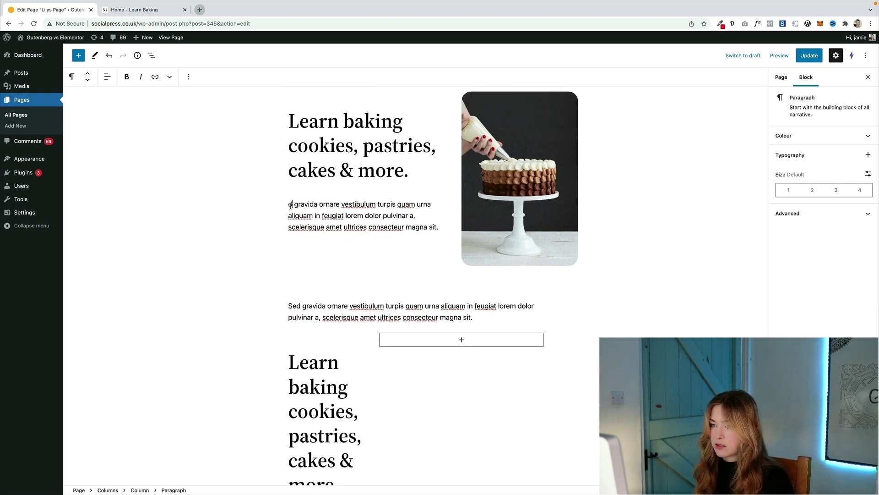
text(Sed)
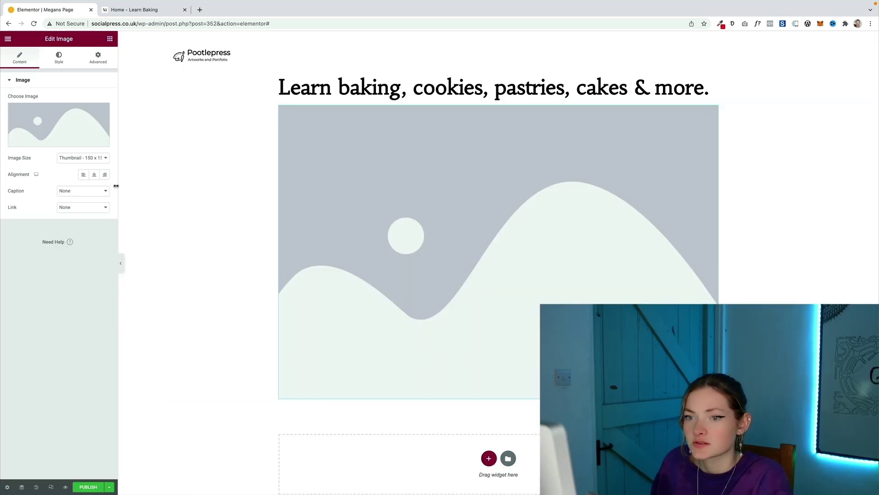
- In the Elementor editor, fill the image widget with the ice cream brownie picture, right-aligned at Medium 300 x 300 size
right_click(428, 152)
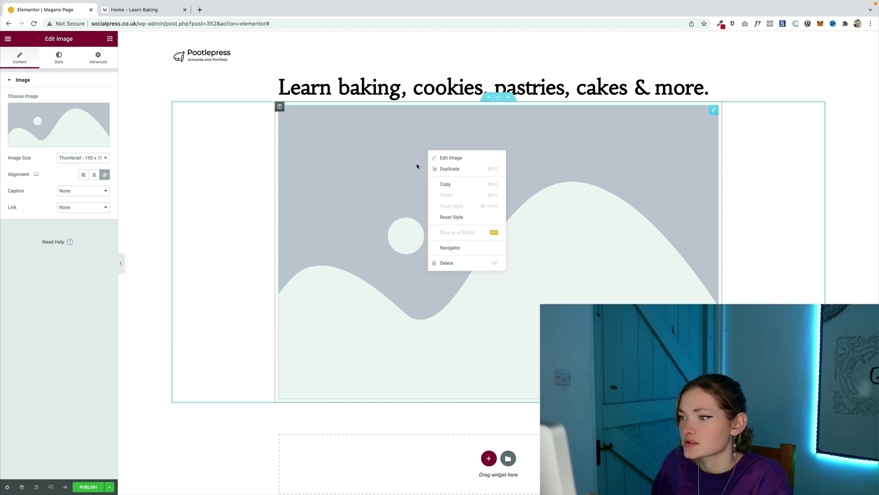
click(39, 134)
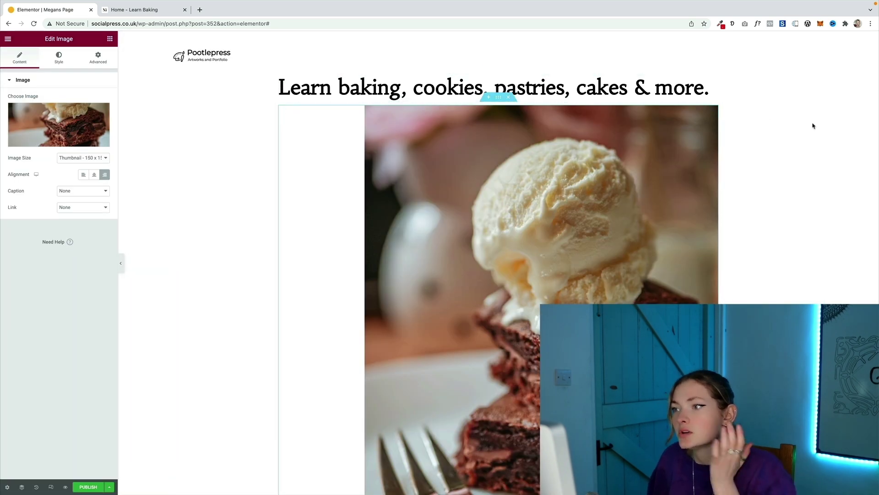
drag(338, 87, 374, 58)
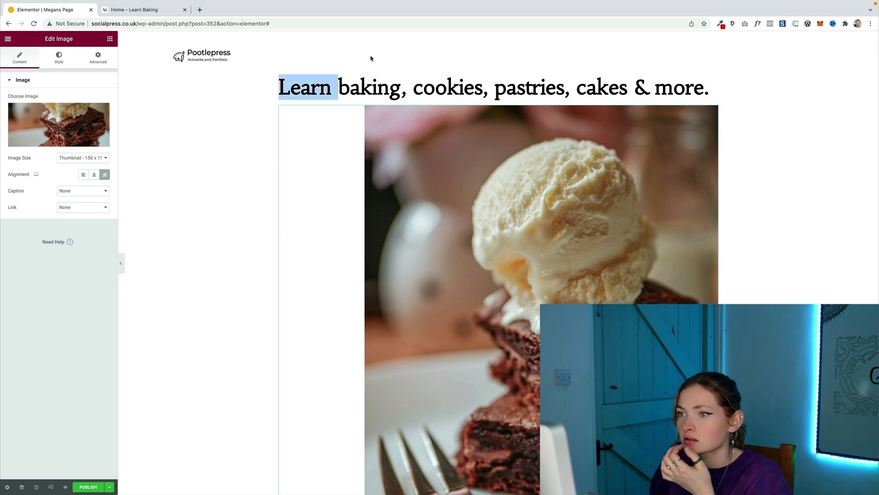
click(451, 60)
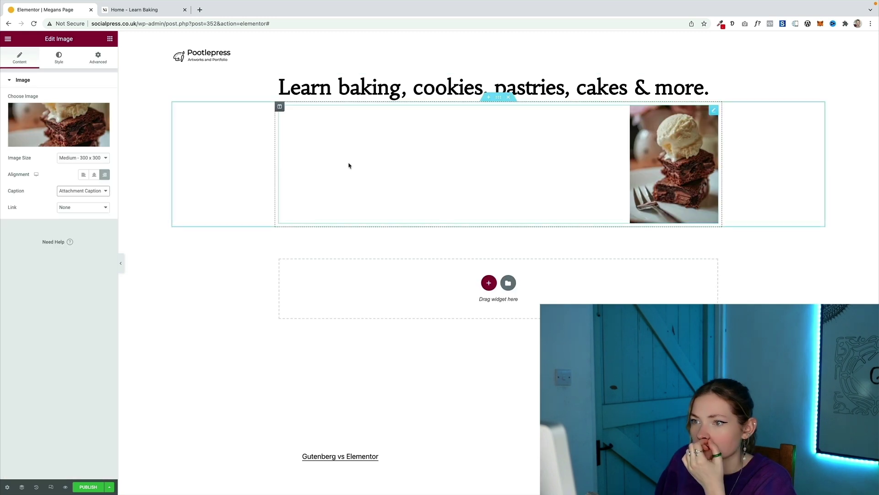
- Add a button labelled "Enroll today" below the brownie image and give it a yellow background
drag(526, 87, 500, 86)
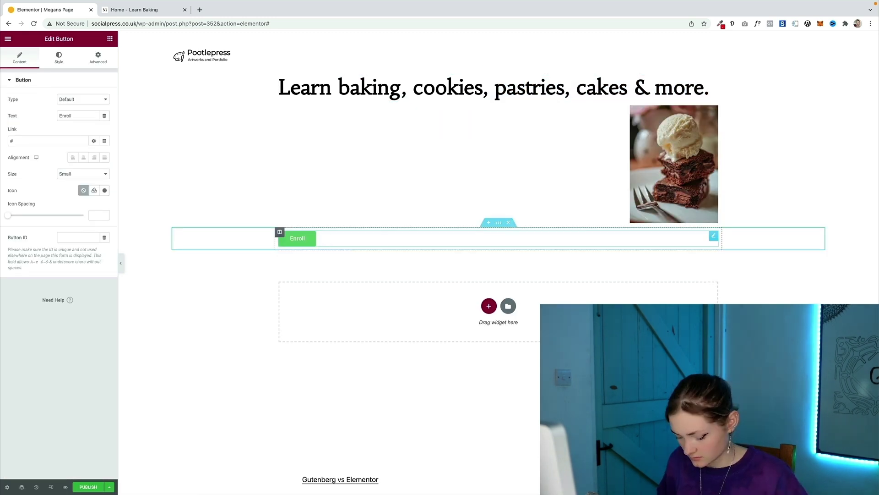
text(today)
click(58, 57)
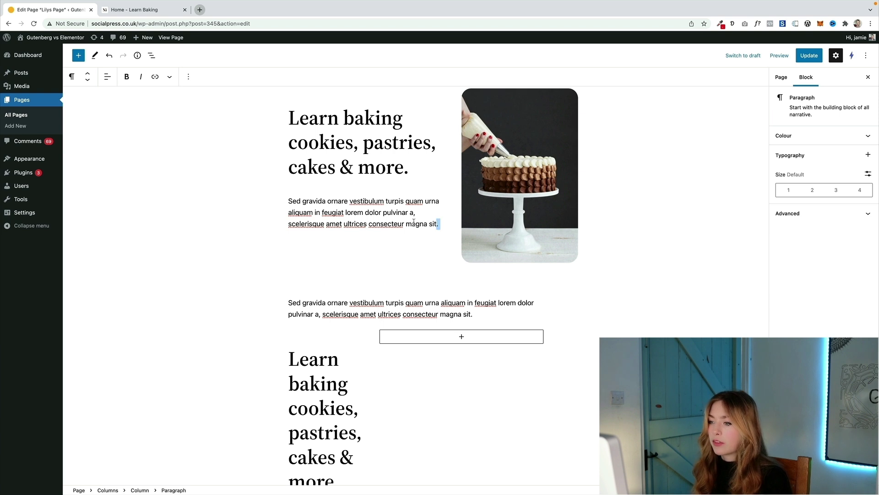
- In the Gutenberg editor, try the column's paragraph above the heading and move it back beneath
drag(435, 223, 238, 205)
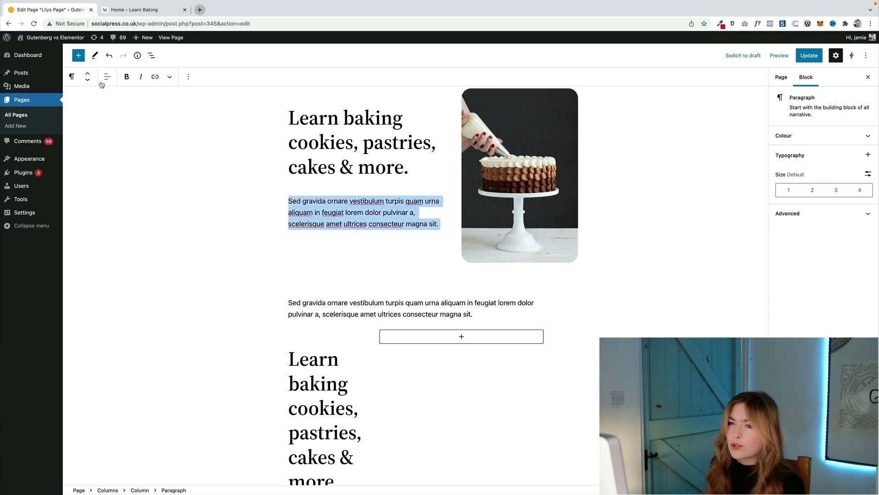
click(87, 73)
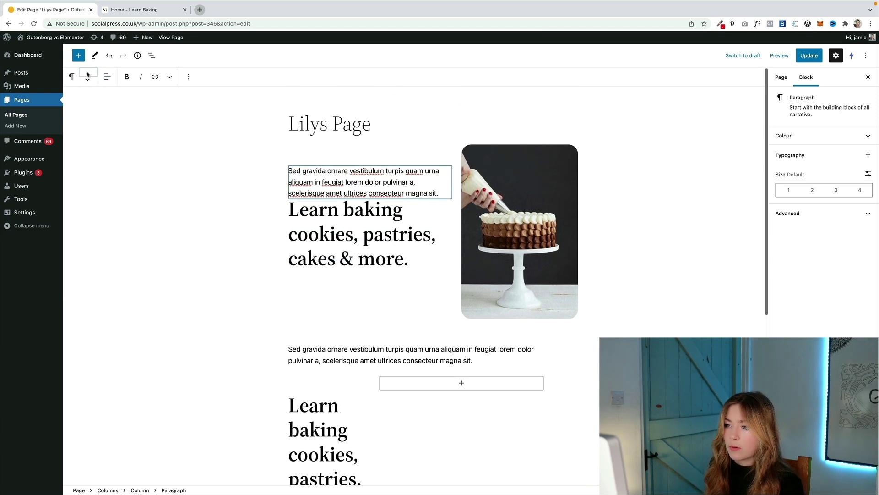
click(87, 79)
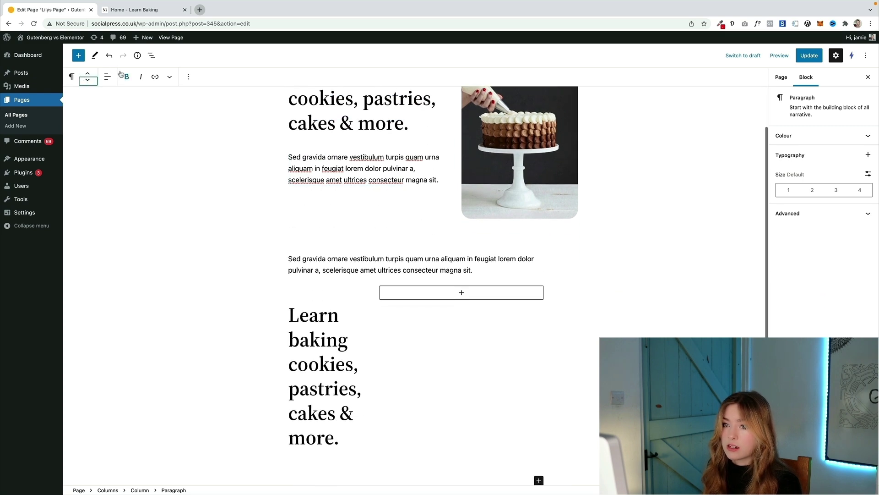
- Examine the paragraph's additional formatting options, the block list view and the document outline
click(169, 77)
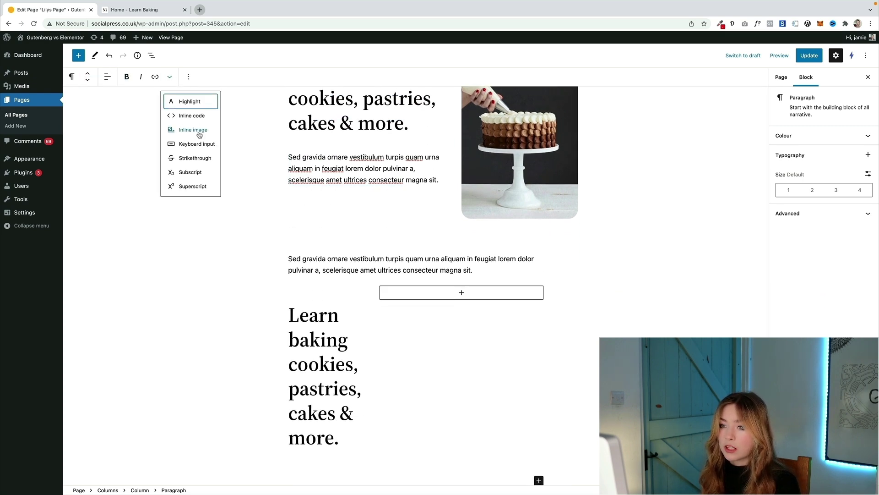
click(188, 77)
click(151, 55)
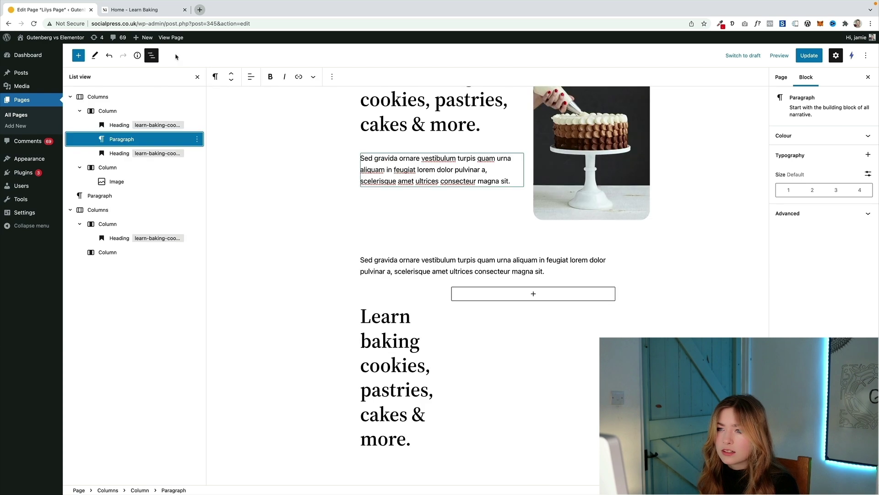
click(137, 56)
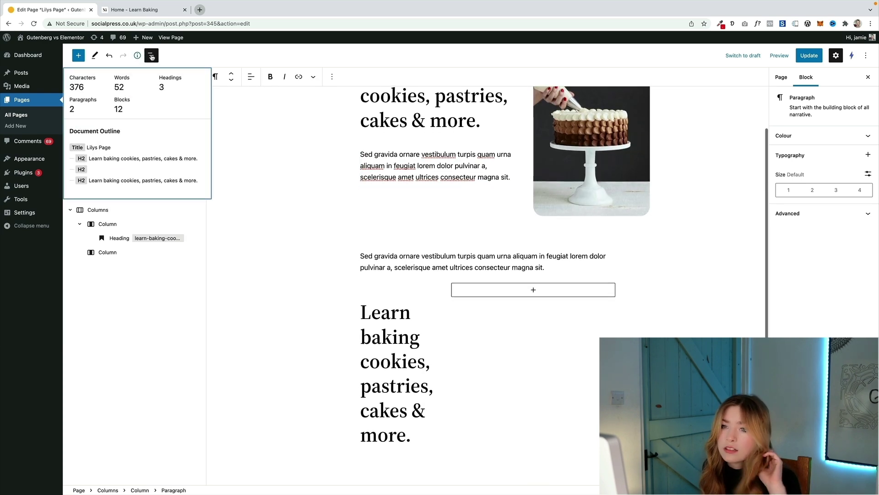
click(151, 56)
click(96, 60)
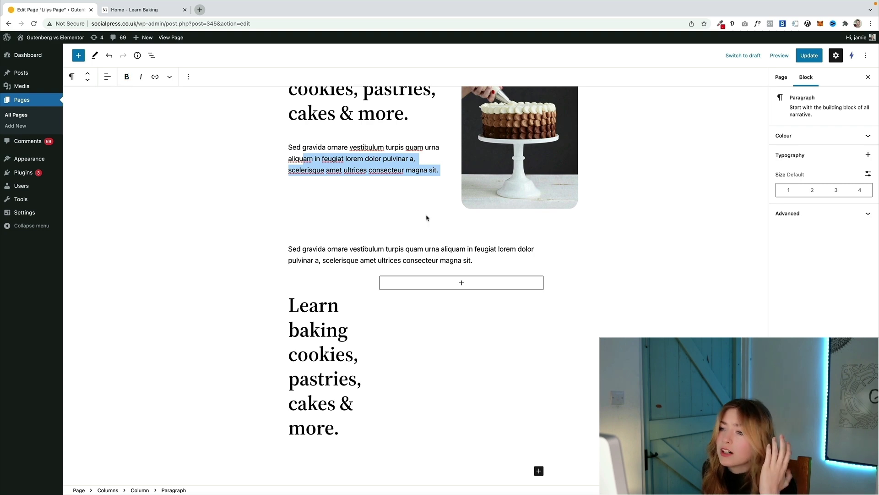
click(418, 185)
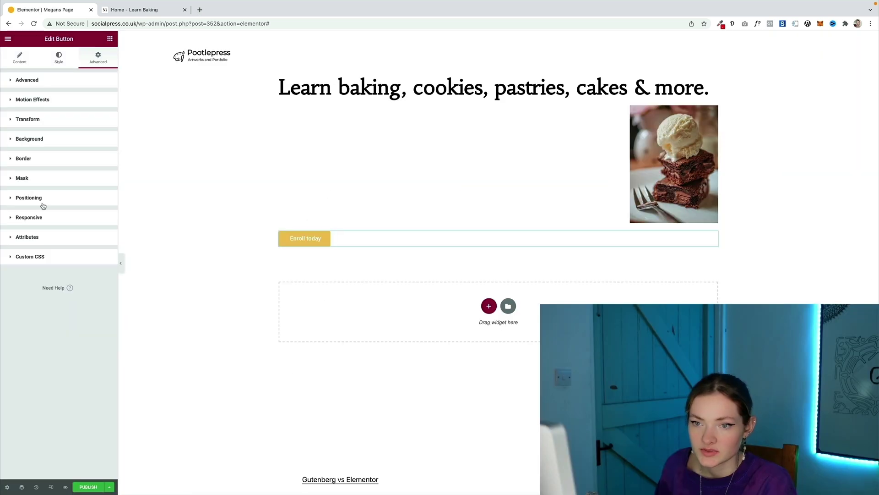
- In the Elementor editor, add a two-column Inner Section below the Enroll today button and delete the brownie image's section
click(43, 204)
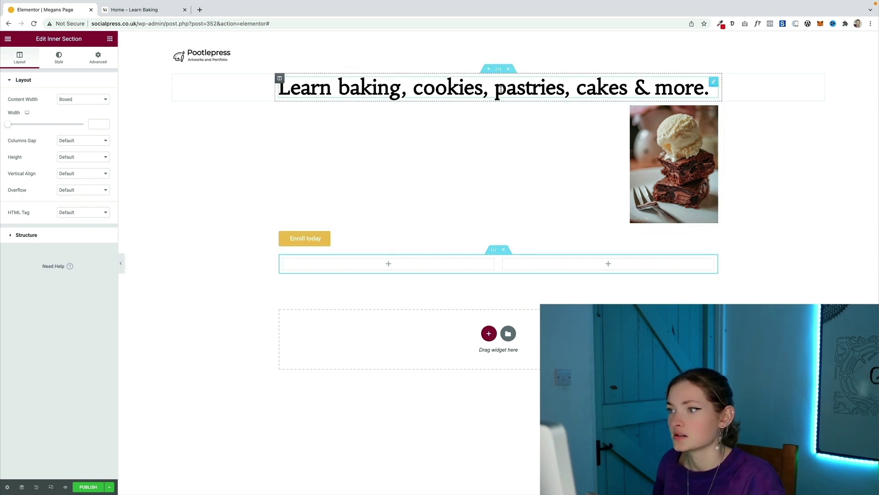
click(509, 97)
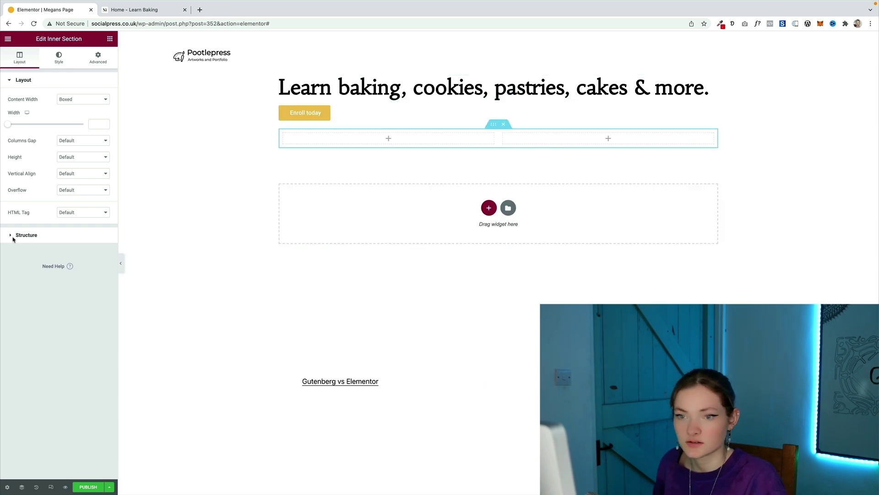
- Add an Image widget to the inner section's right column and fill it with the ice cream brownie picture
click(8, 39)
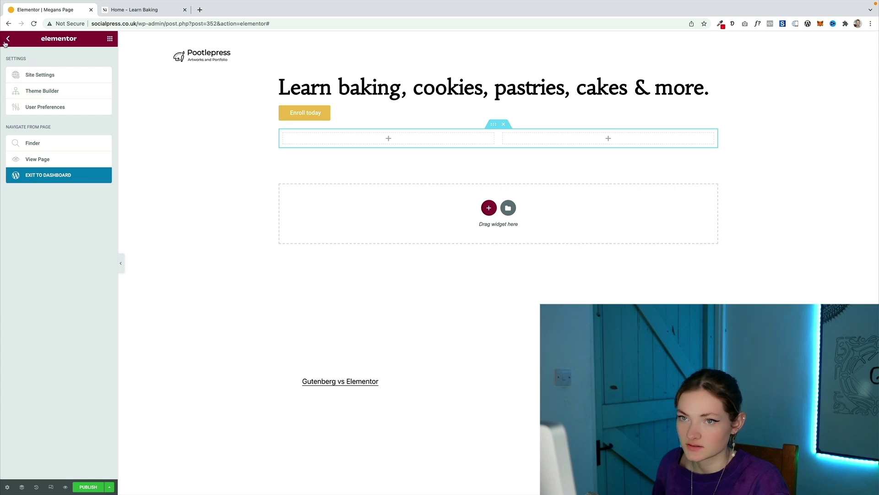
click(8, 40)
drag(46, 179, 573, 142)
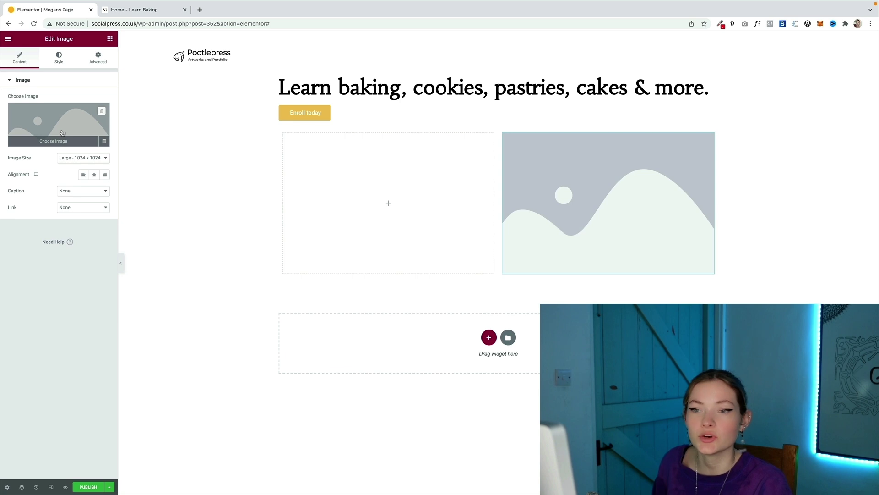
click(63, 133)
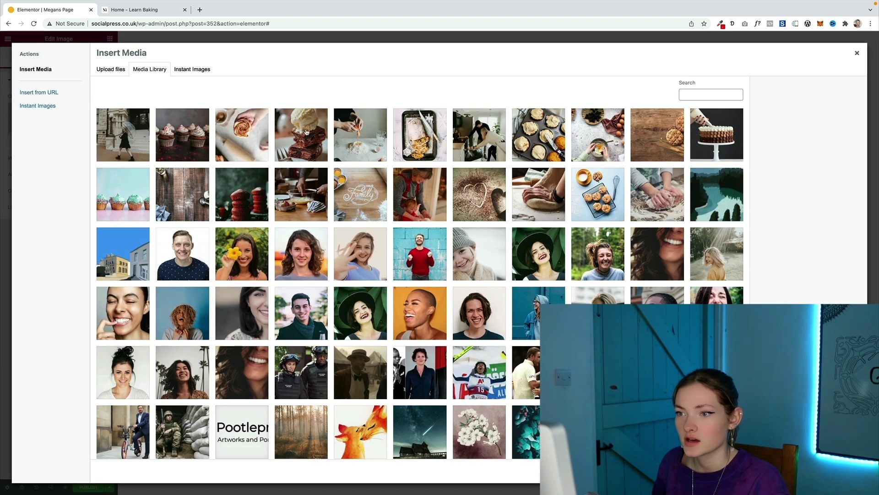
click(307, 132)
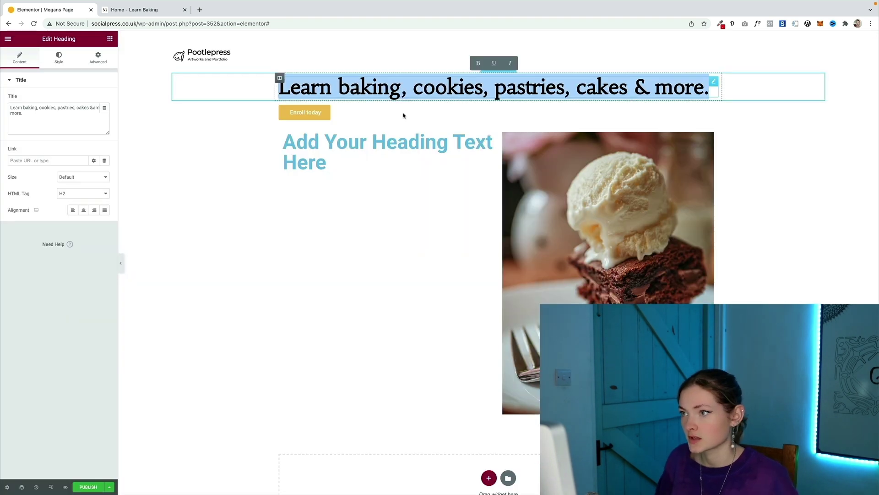
- Set the left column's heading to the copied "Learn baking, cookies, pastries, cakes & more." and delete the original heading above
double_click(394, 142)
key(ctrl+a)
key(ctrl+v)
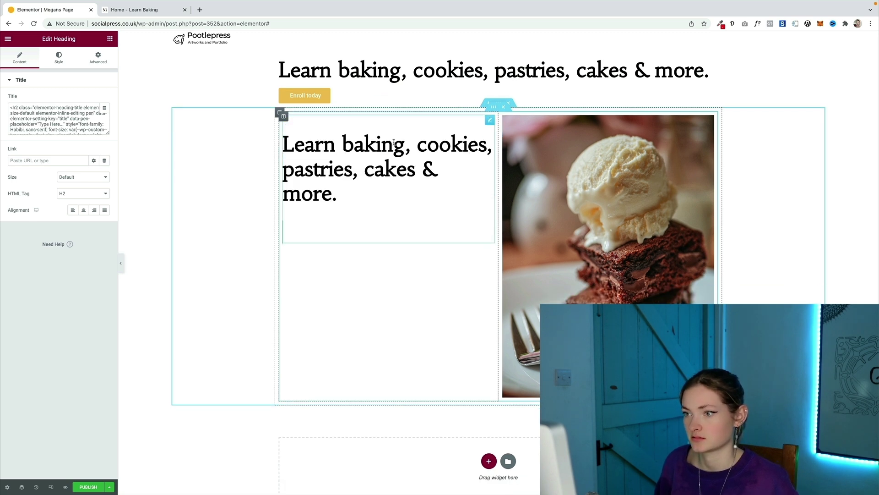
click(527, 69)
key(Delete)
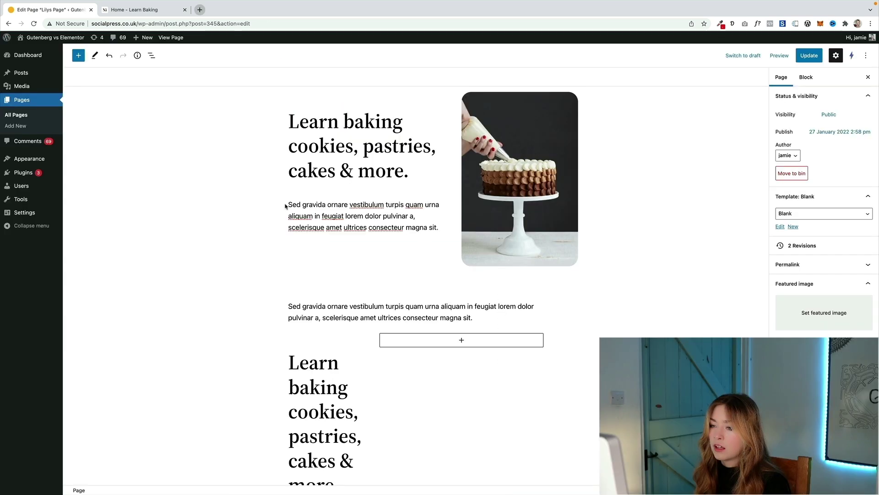
- In the Gutenberg editor, try custom font sizes on the paragraph beneath the heading, starting at 10 px and settling on 11 px
drag(287, 204, 444, 228)
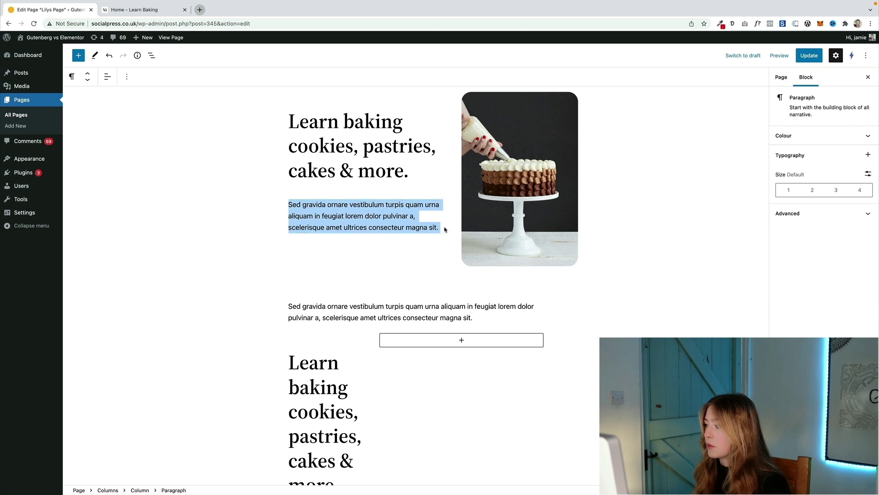
click(868, 174)
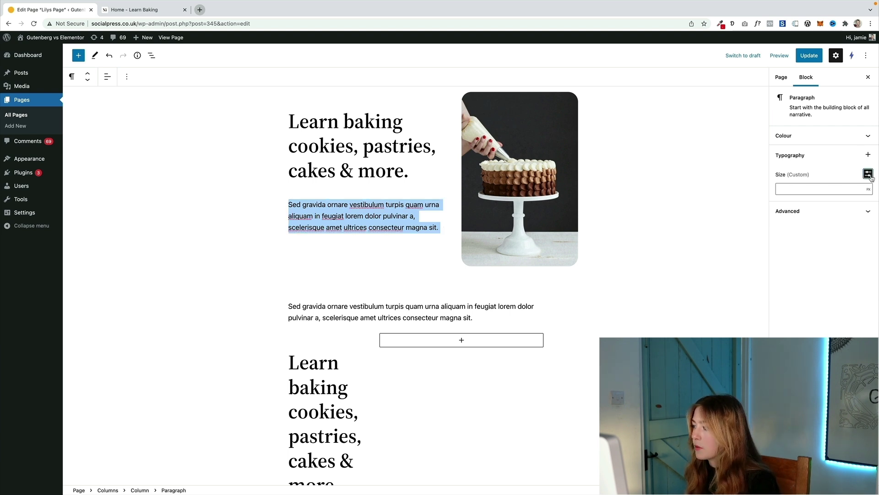
click(864, 186)
text(10)
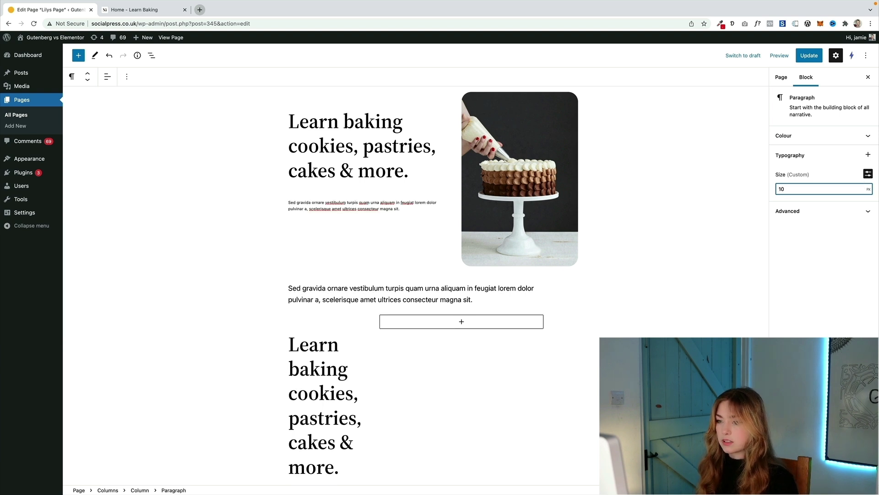
key(BackSpace)
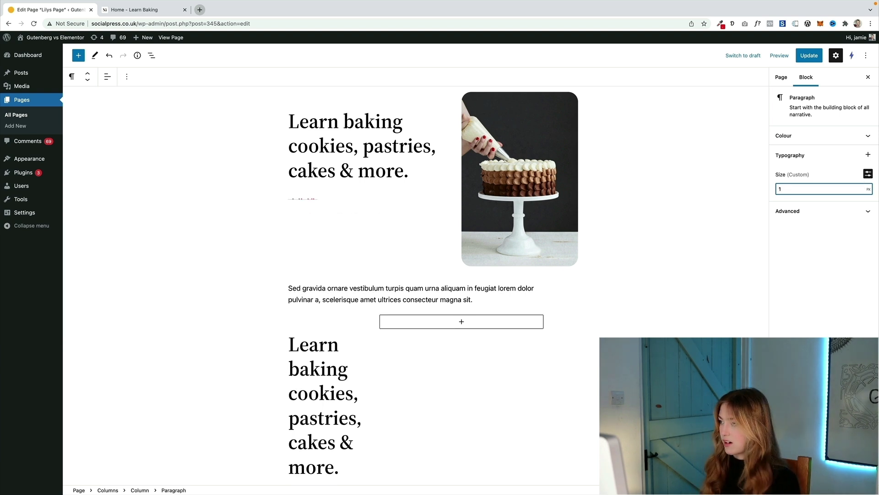
text(13)
key(BackSpace)
key(BackSpace)
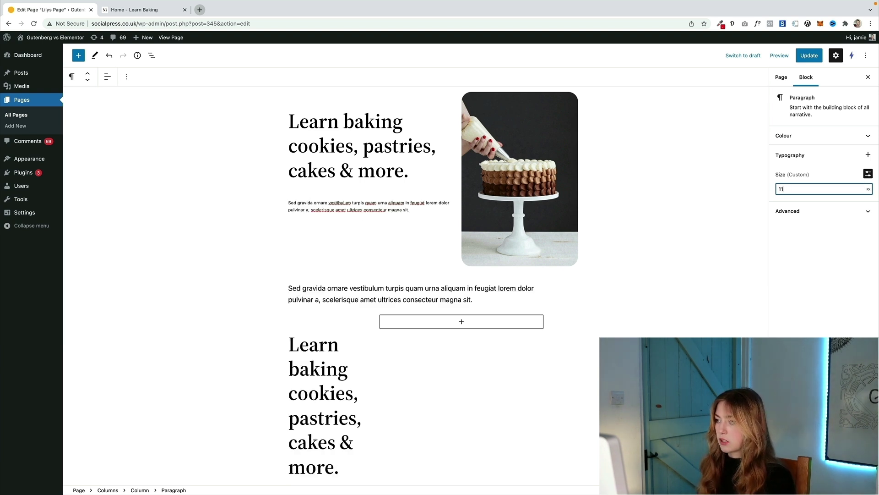
- Set the font size of the paragraph beneath the heading to 14 px and delete the duplicate paragraph and heading columns below it
text(4)
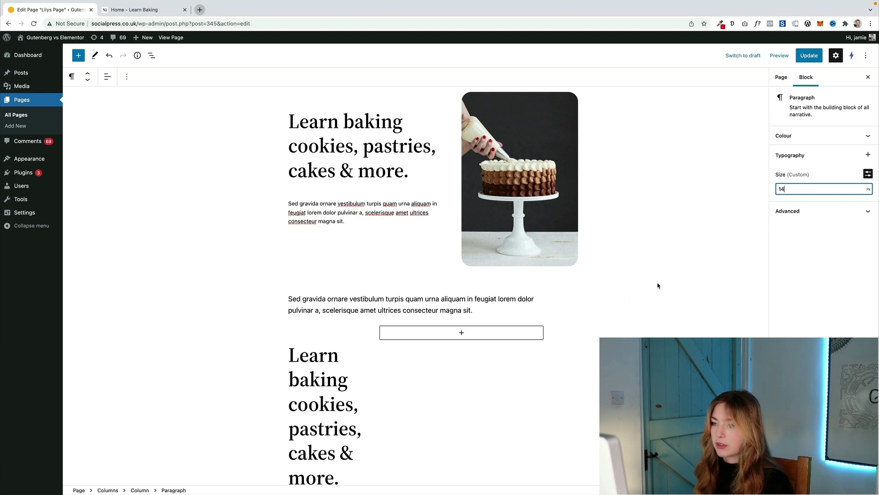
click(422, 245)
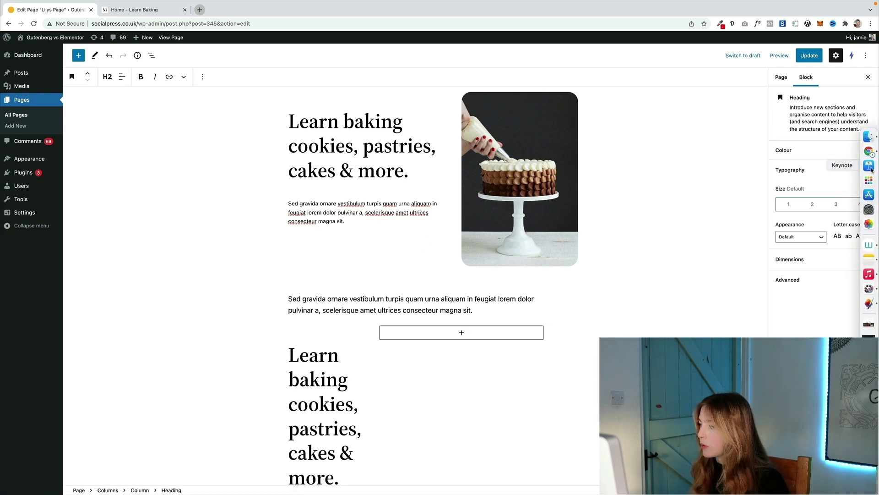
drag(493, 308, 260, 334)
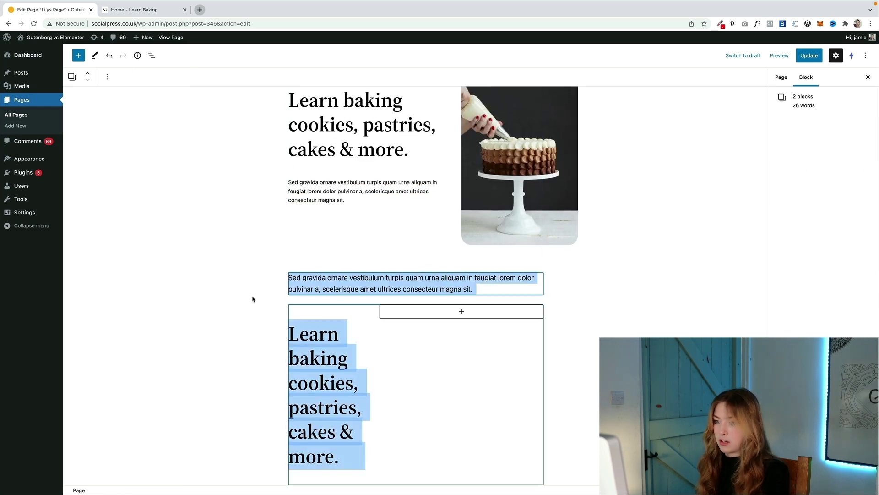
key(BackSpace)
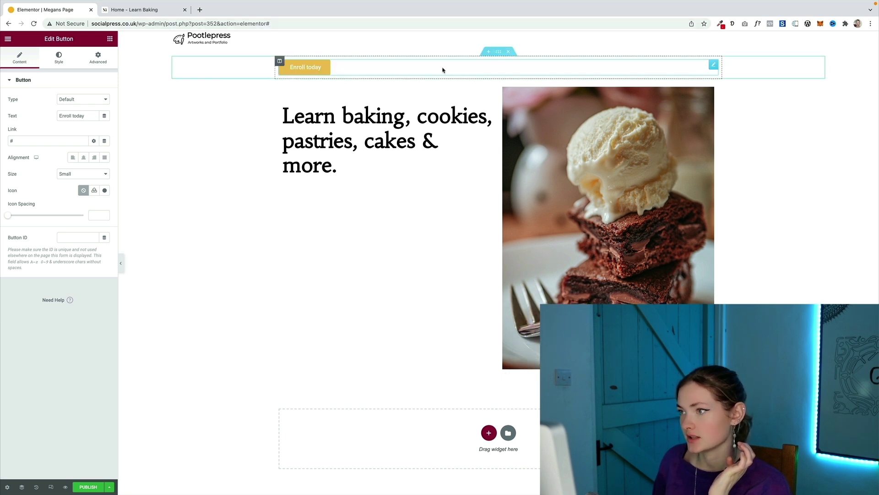
- In the Elementor editor, try to move the Enroll today button's section below the heading and picture section
drag(500, 55, 451, 79)
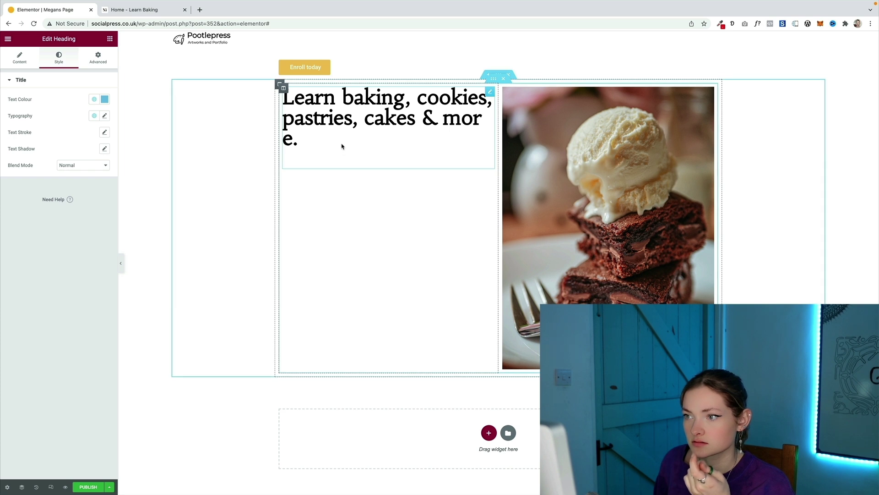
click(341, 147)
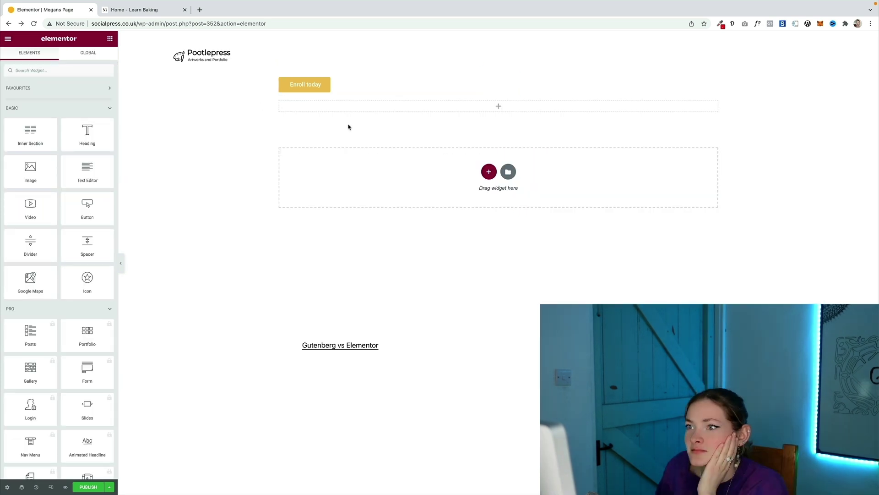
- Add a two-column Inner Section below the Enroll today button, removing the empty section, and place a Heading widget in its left column
drag(39, 141, 571, 174)
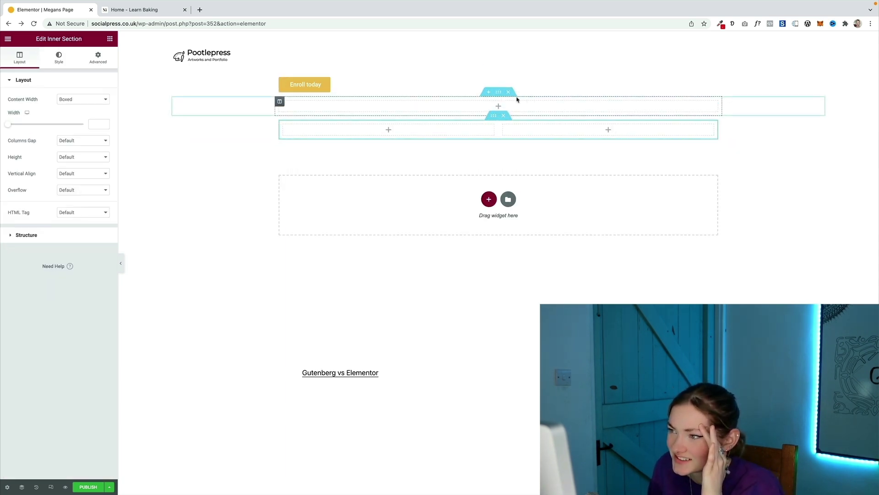
click(508, 96)
drag(314, 87, 485, 177)
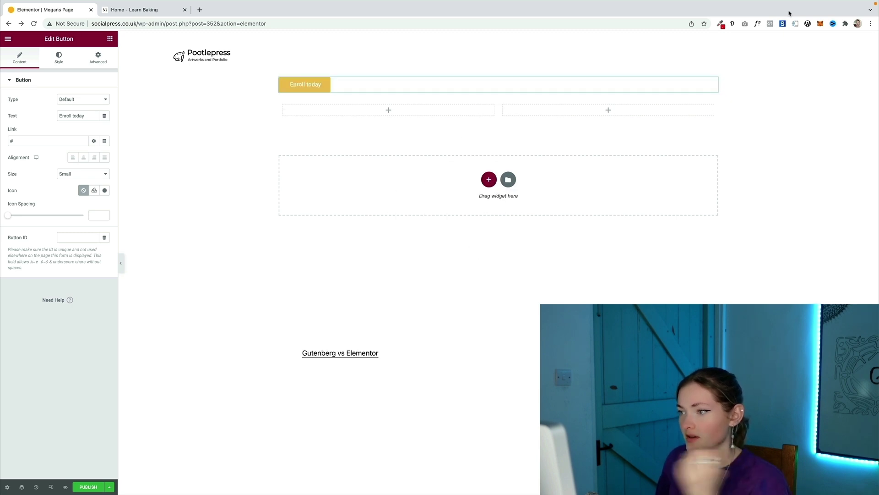
drag(87, 131, 365, 116)
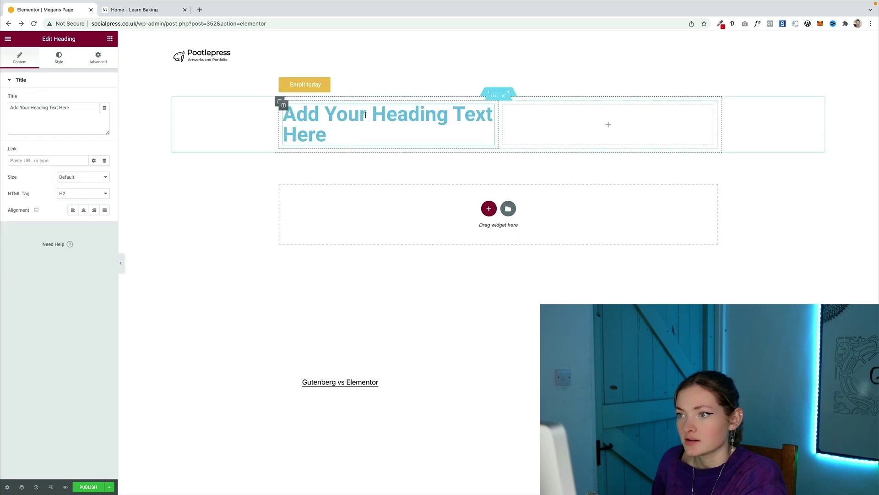
click(343, 133)
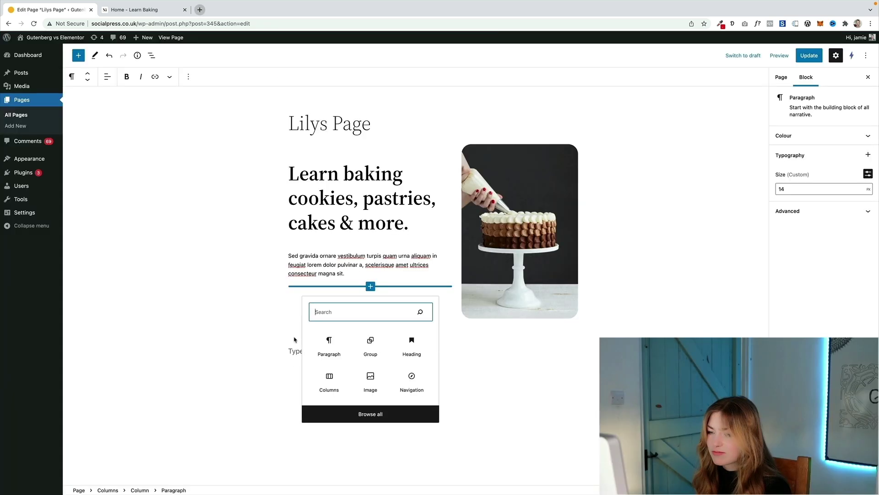
- In the Gutenberg editor, search the blocks for "box" beneath the paragraph and close the block search
text(box)
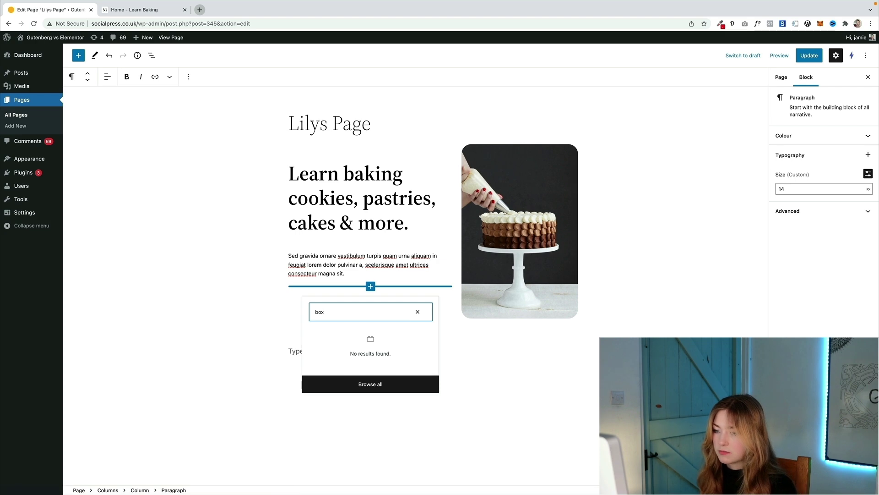
key(BackSpace)
key(BackSpace)
key(BackSpace)
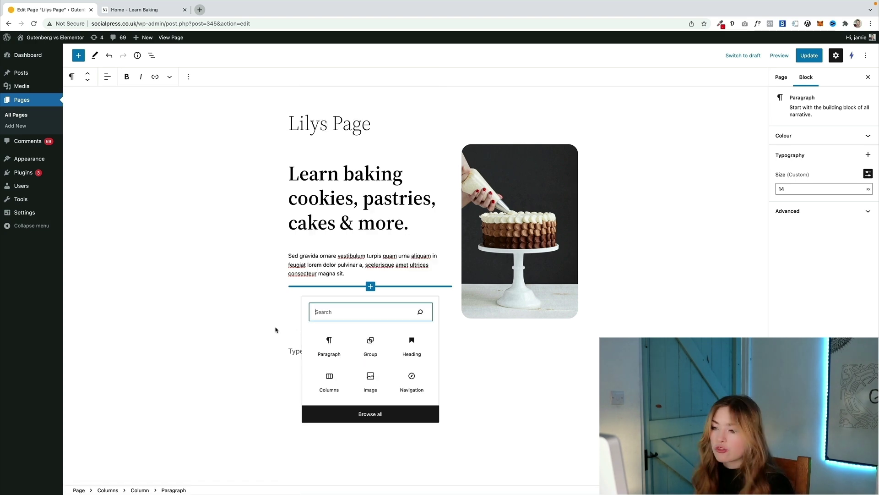
click(256, 327)
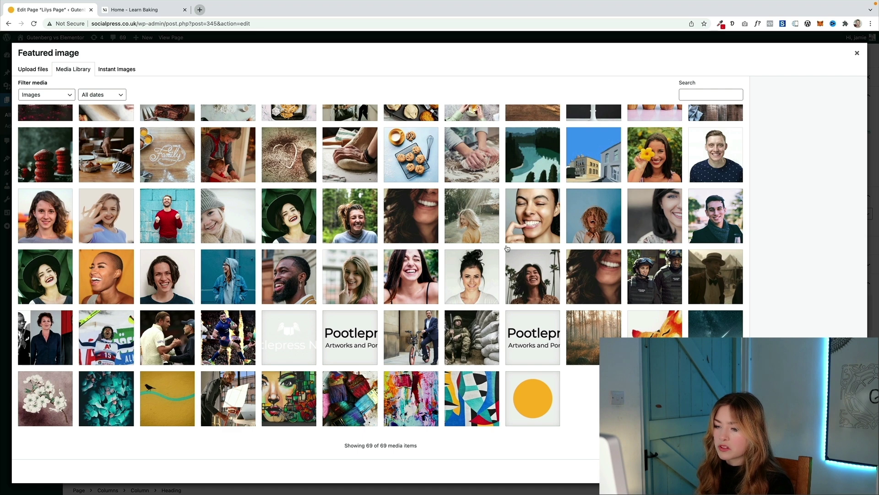
- Browse the media library and the Unsplash photos in Instant Images for a featured image
scroll(507, 249, up, 1)
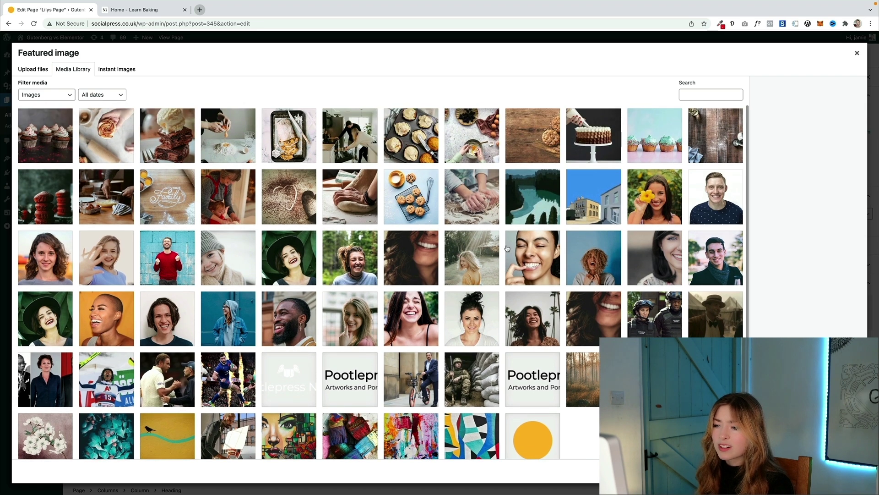
click(133, 74)
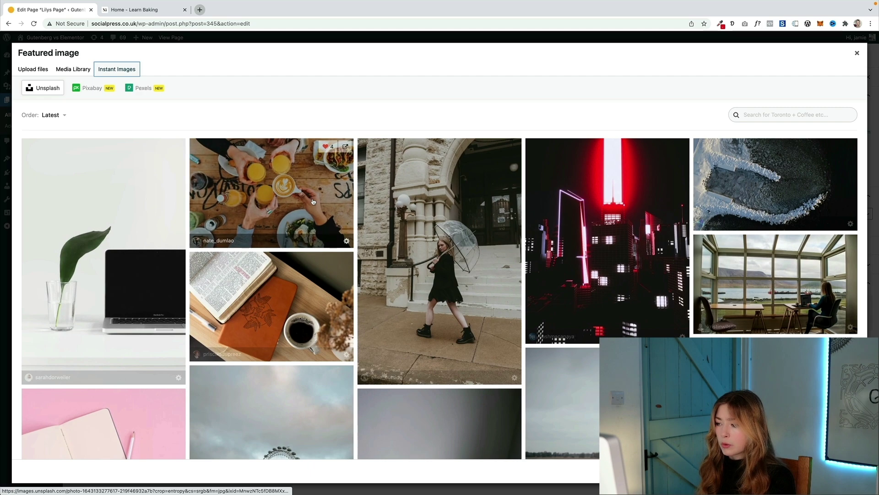
scroll(313, 202, down, 6)
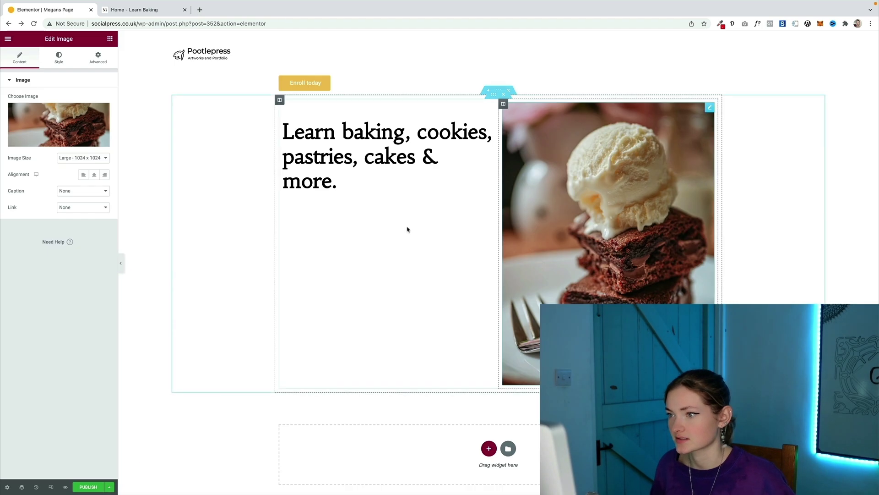
- In the Elementor editor, set the Learn baking heading's size to Large and try a custom typography size of 19 px
click(384, 191)
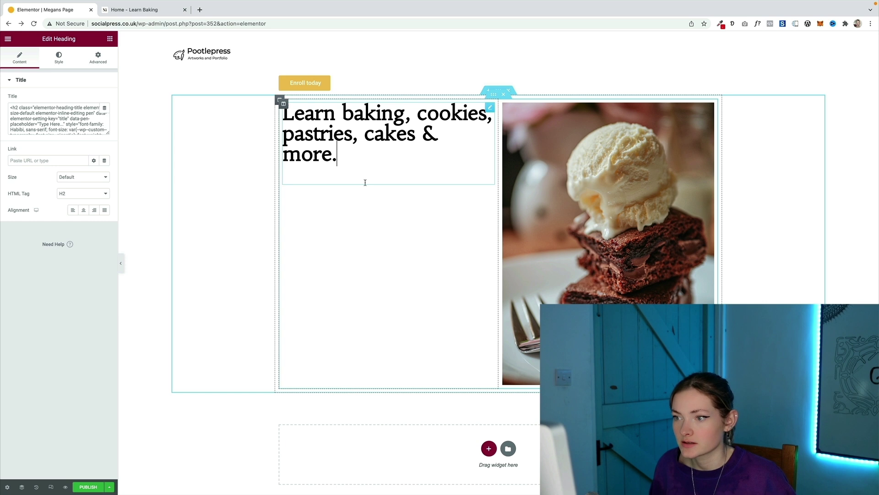
click(71, 178)
click(70, 194)
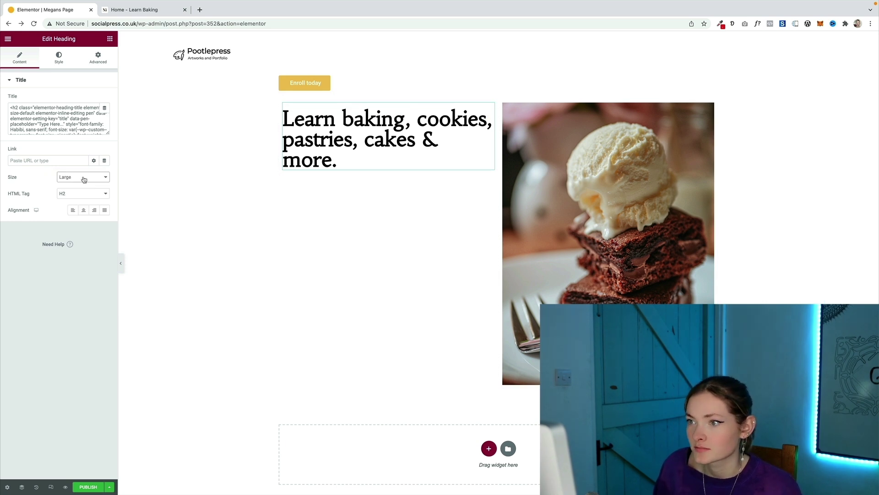
click(83, 176)
click(45, 154)
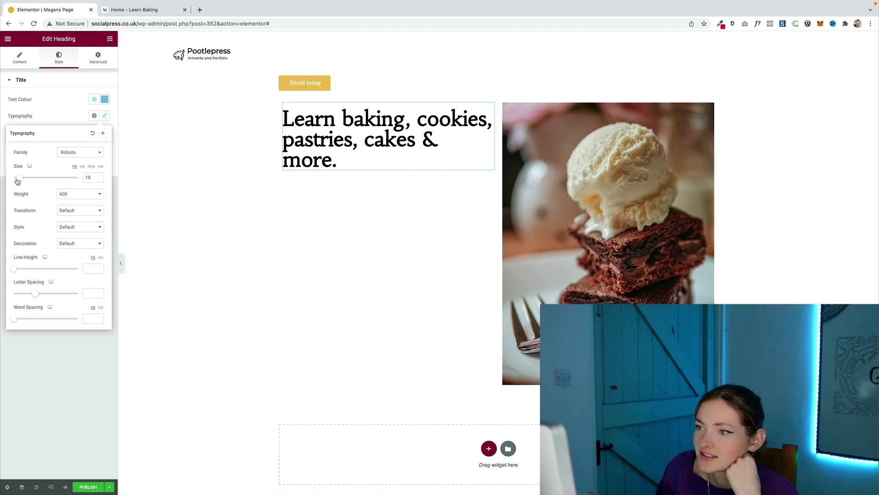
click(28, 122)
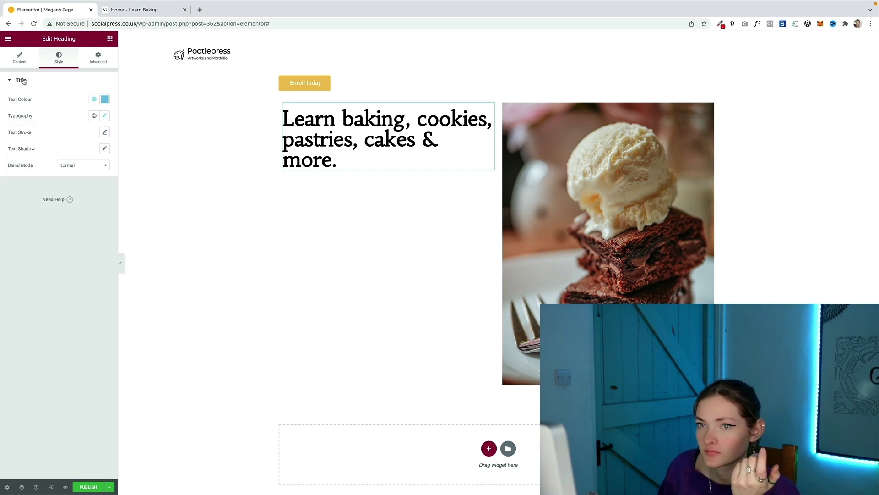
click(7, 39)
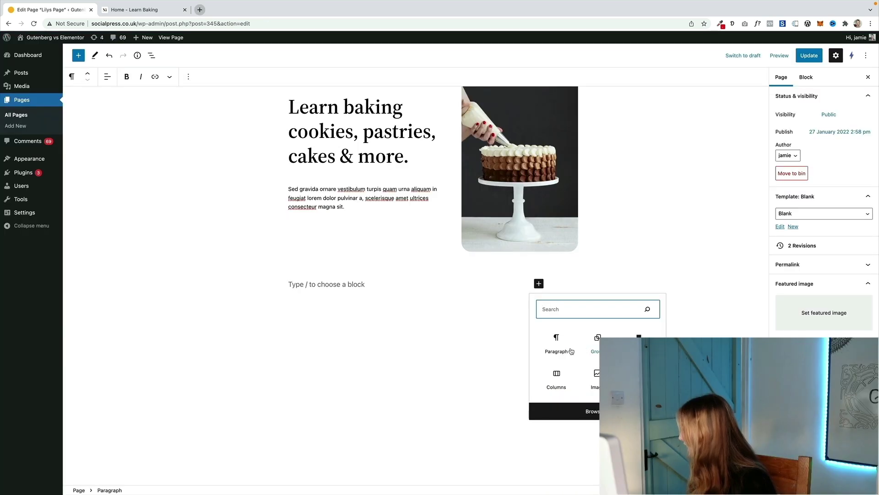
- In the Gutenberg editor, insert a 50/50 Columns block below the cake section and add a Heading block to its left column
click(556, 379)
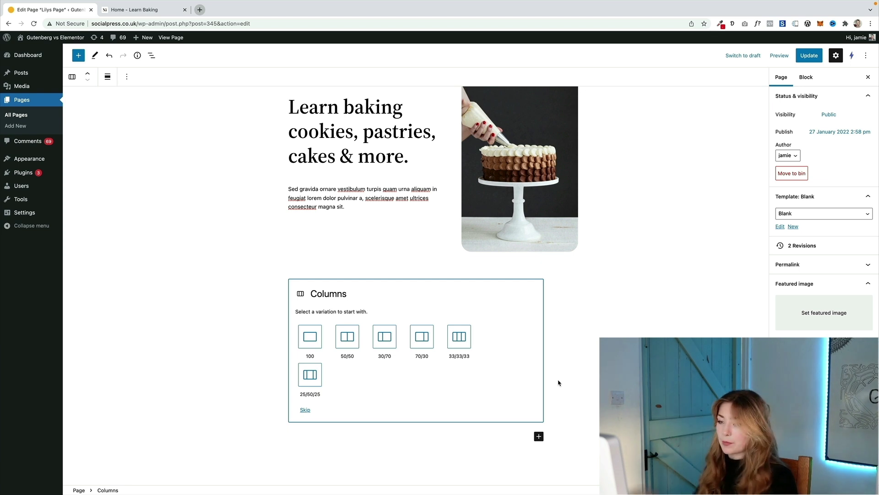
click(349, 342)
click(375, 285)
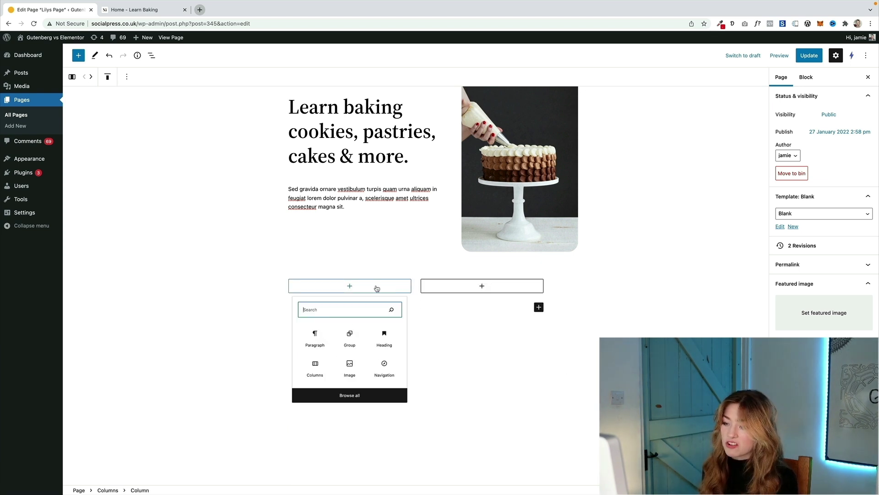
click(392, 343)
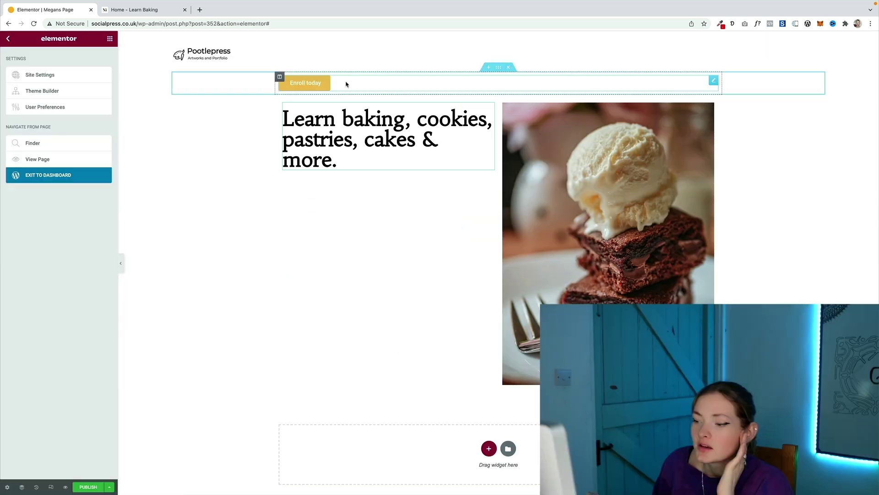
- In the Elementor editor, add a two-column Inner Section below the heading and picture, and delete the Enroll today button's section above them
click(7, 39)
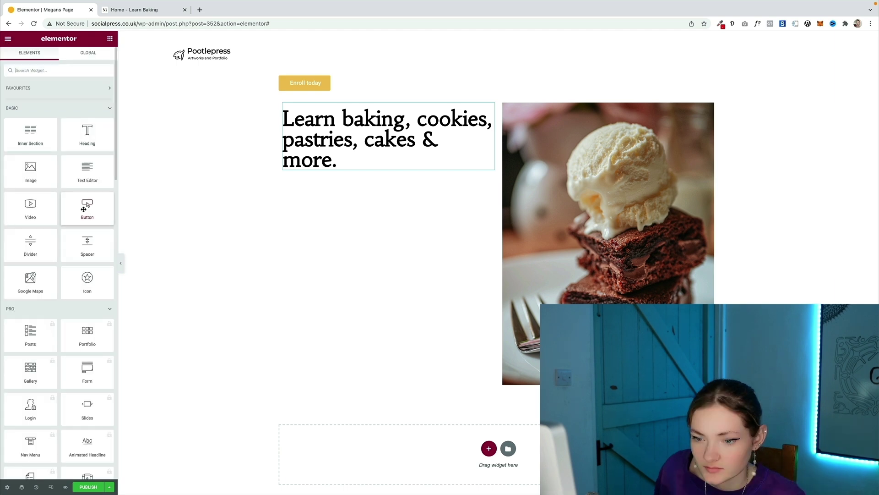
scroll(84, 209, down, 2)
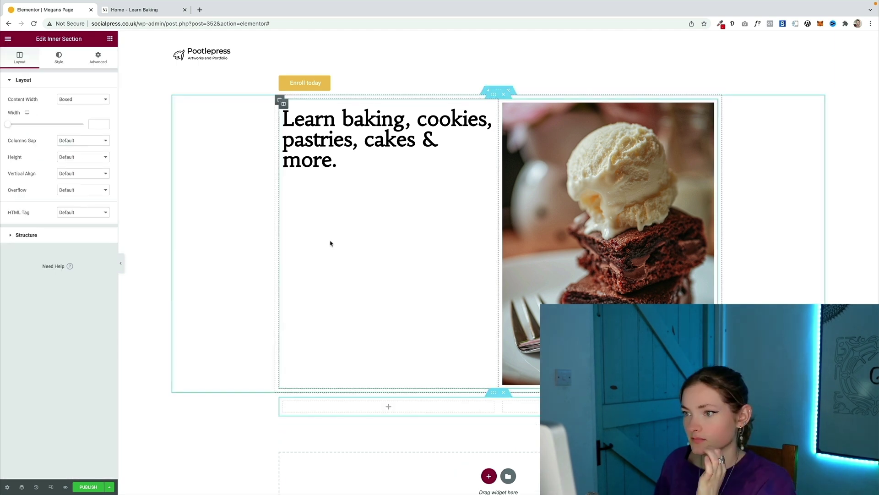
scroll(327, 212, up, 1)
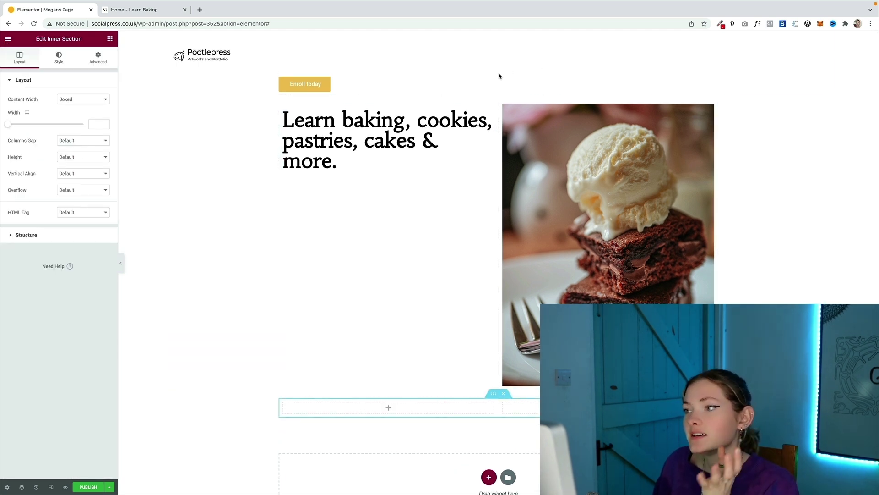
click(7, 40)
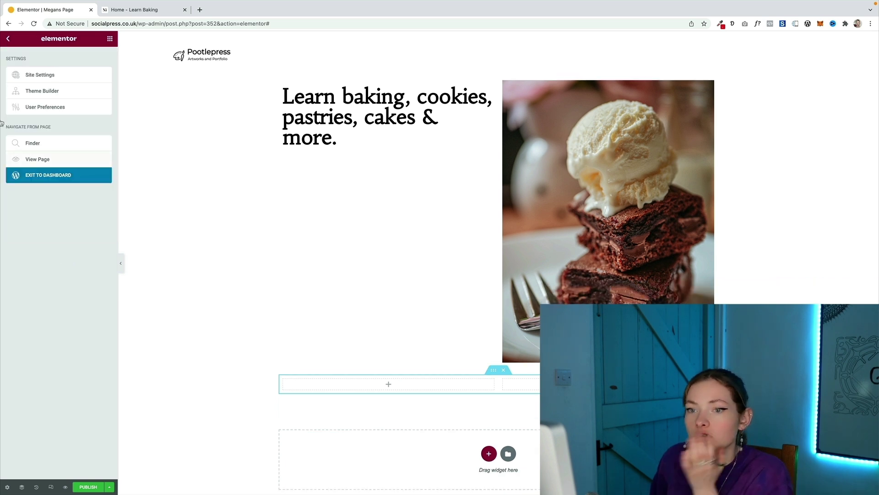
click(4, 39)
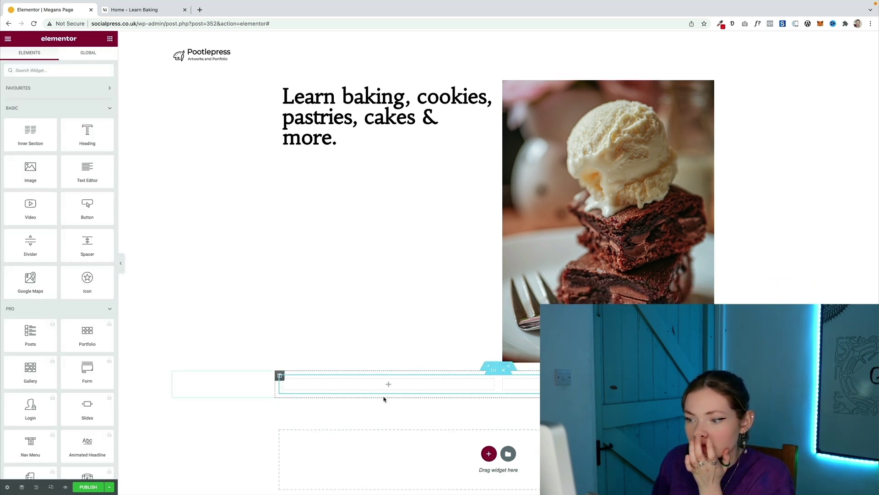
- Set the new inner section's width to 500 and add a Button widget to its left column
click(316, 372)
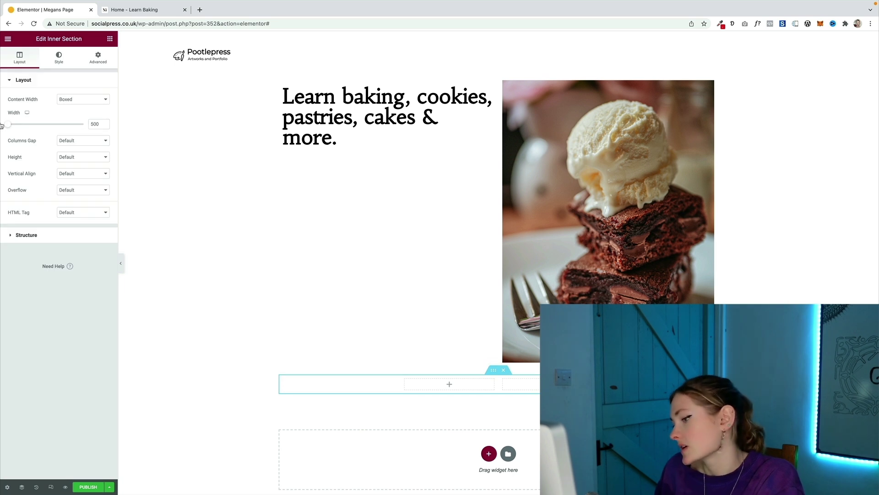
click(8, 39)
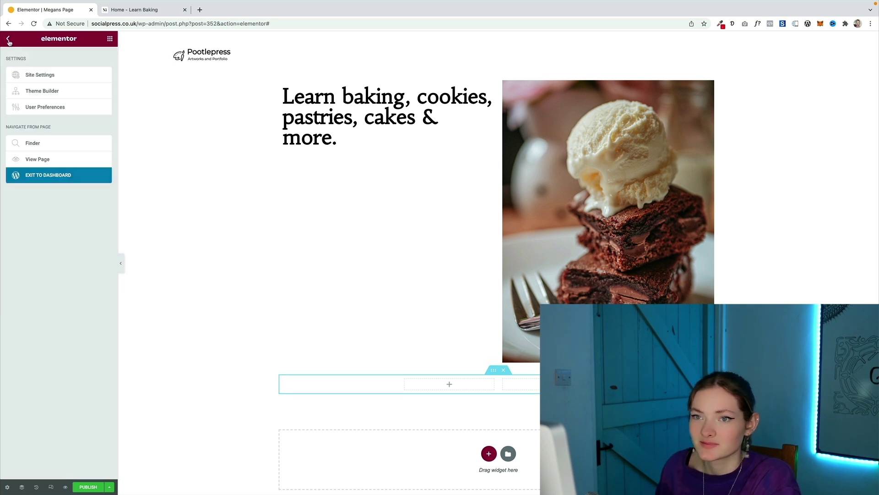
click(7, 39)
drag(96, 159, 454, 384)
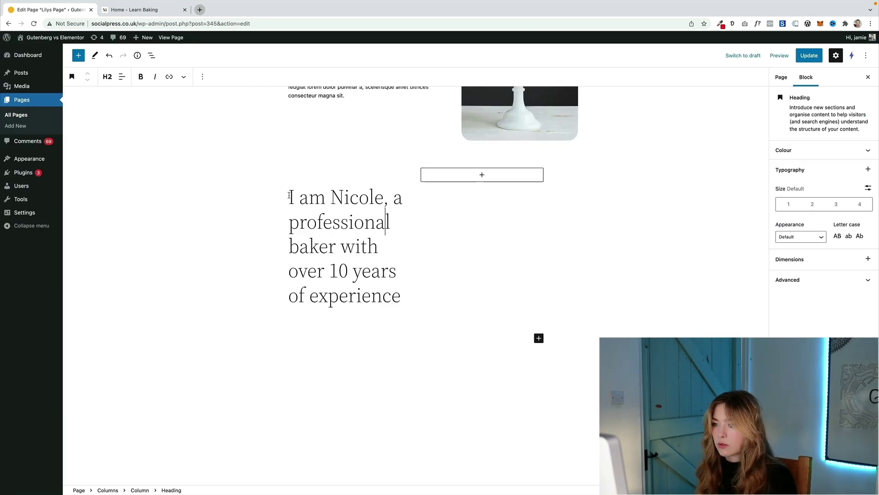
- In the Gutenberg editor, make the whole professional baker heading in the left column bold
drag(289, 201, 283, 235)
key(ctrl+b)
click(282, 219)
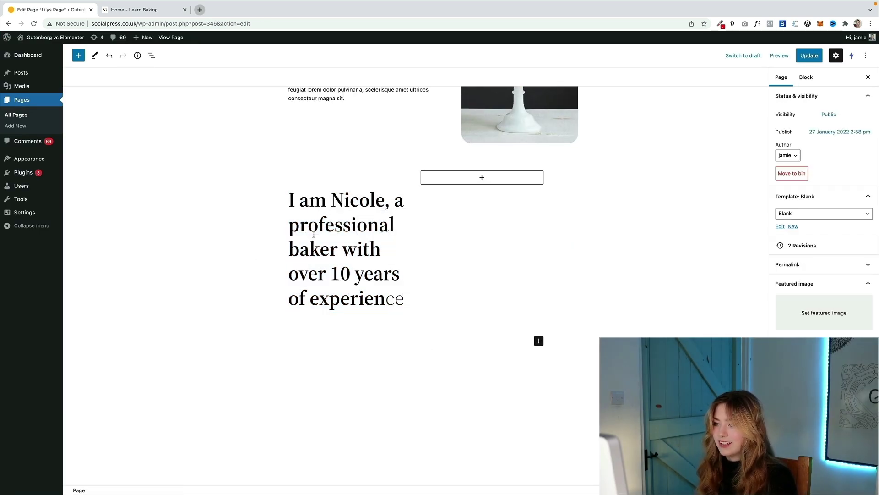
triple_click(294, 200)
- Insert the photo of the woman holding a yellow flower into the right column and enlarge it
click(495, 193)
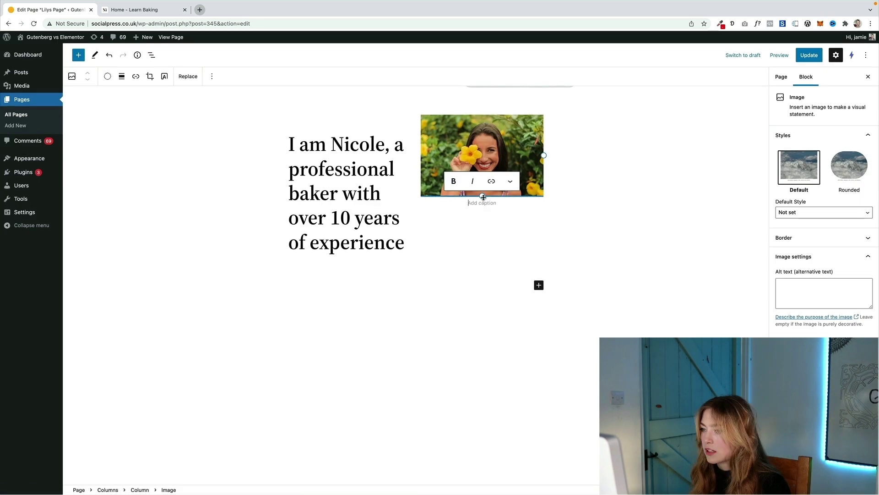
drag(483, 197, 491, 263)
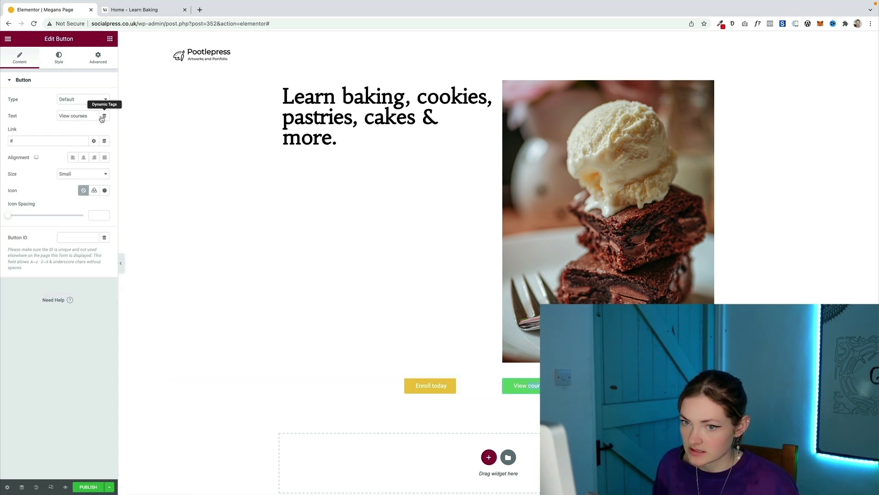
- In the Elementor editor, give the View courses button black text and the light grey background #F6F6F6
click(102, 119)
click(64, 63)
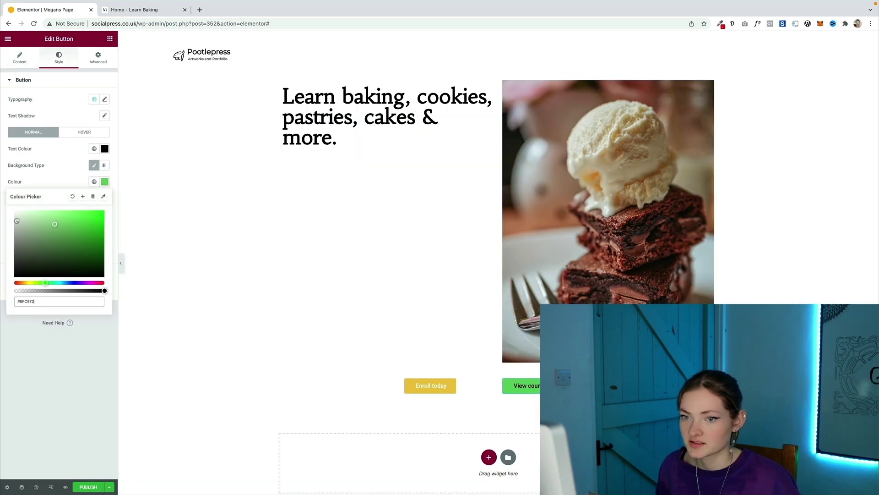
drag(17, 221, 0, 215)
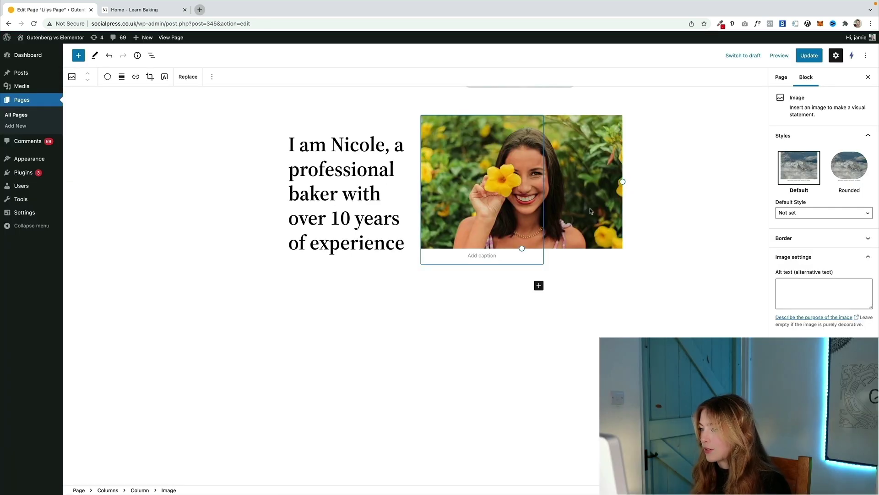
- In the Gutenberg editor, replace the yellow flower photo with the photo of the woman carrying an umbrella and round its corners
key(Delete)
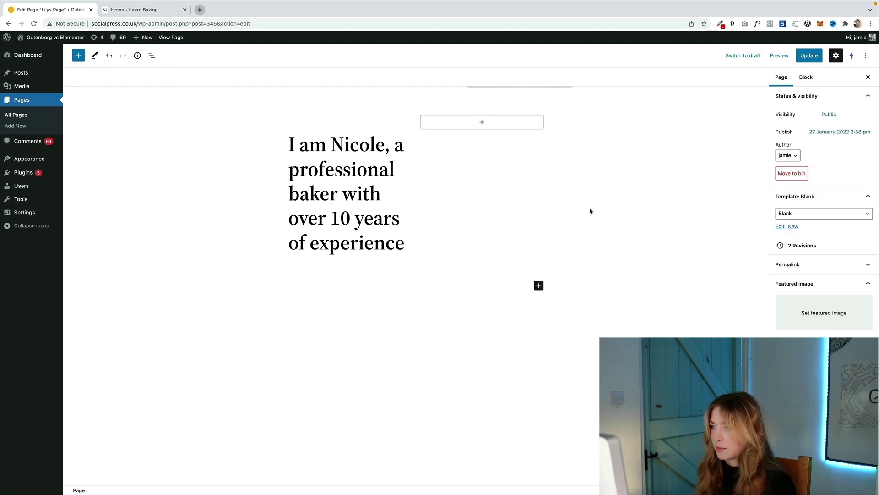
click(487, 122)
click(482, 219)
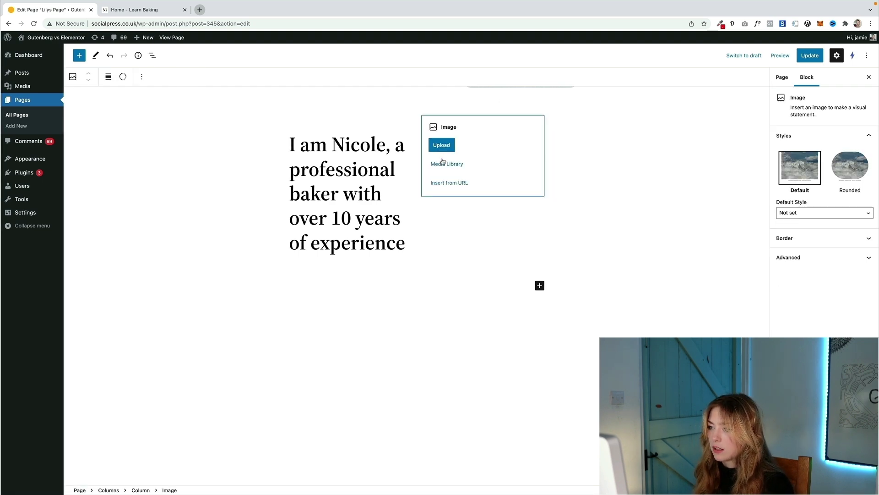
click(442, 162)
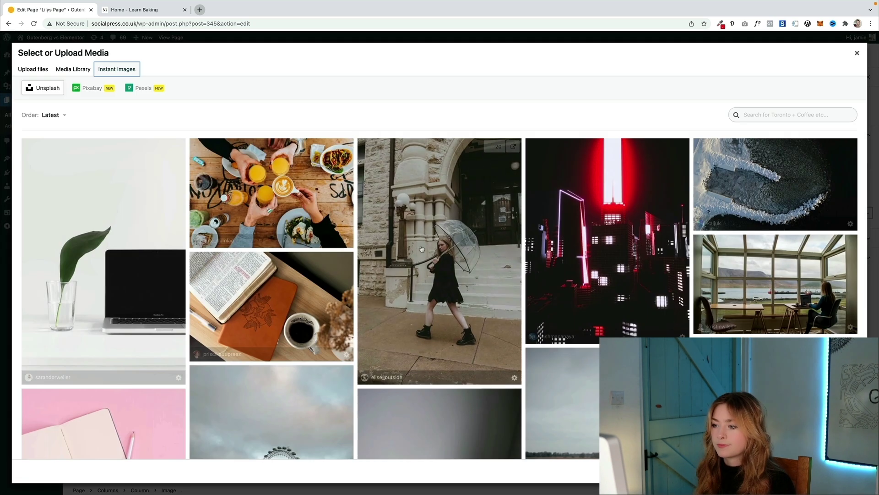
click(461, 295)
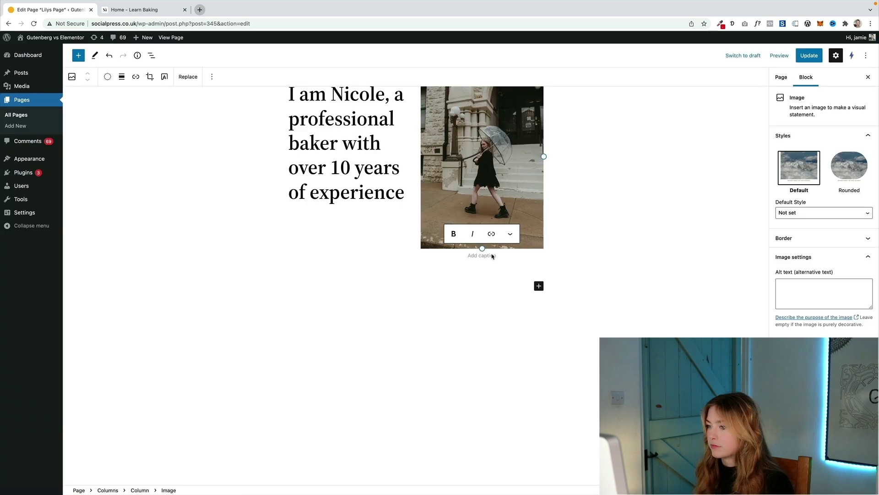
click(838, 238)
drag(818, 265, 825, 264)
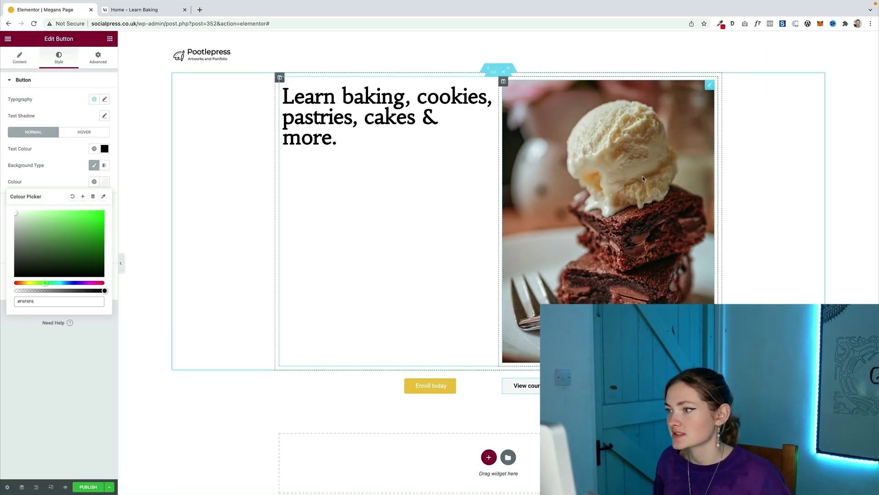
- In the Elementor editor, add a soft box shadow to the brownie and ice cream picture
click(595, 192)
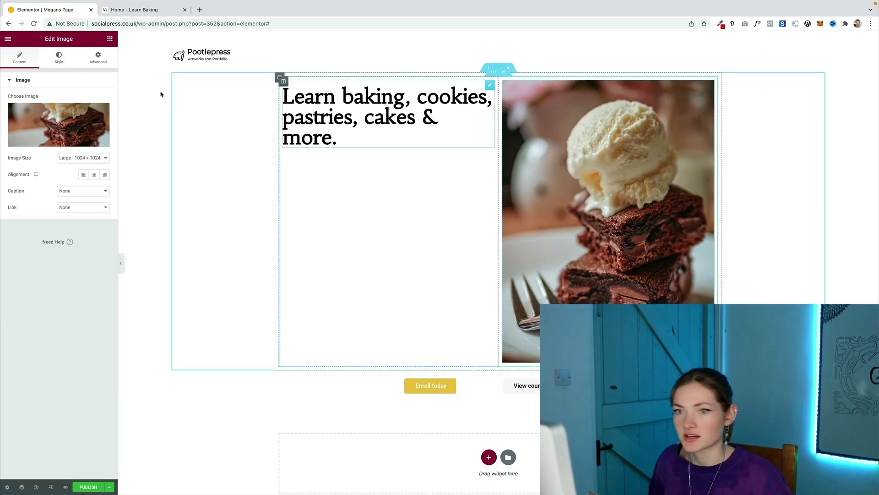
click(58, 57)
click(105, 291)
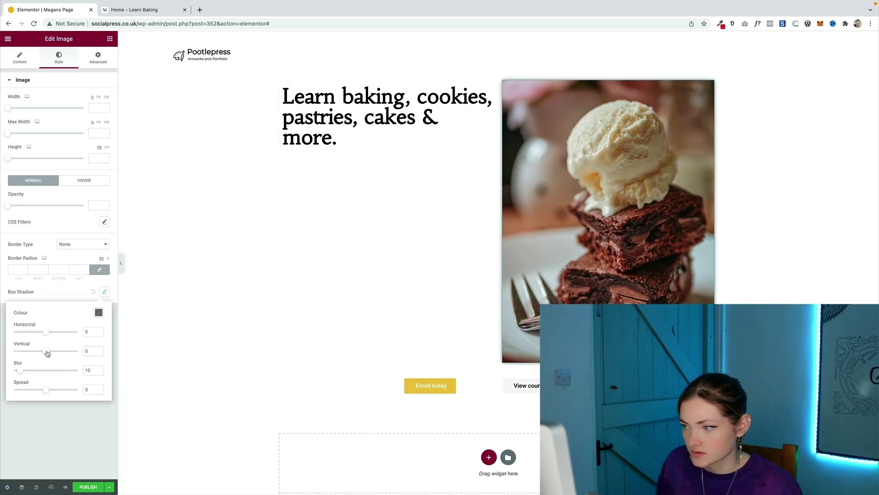
drag(48, 353, 49, 351)
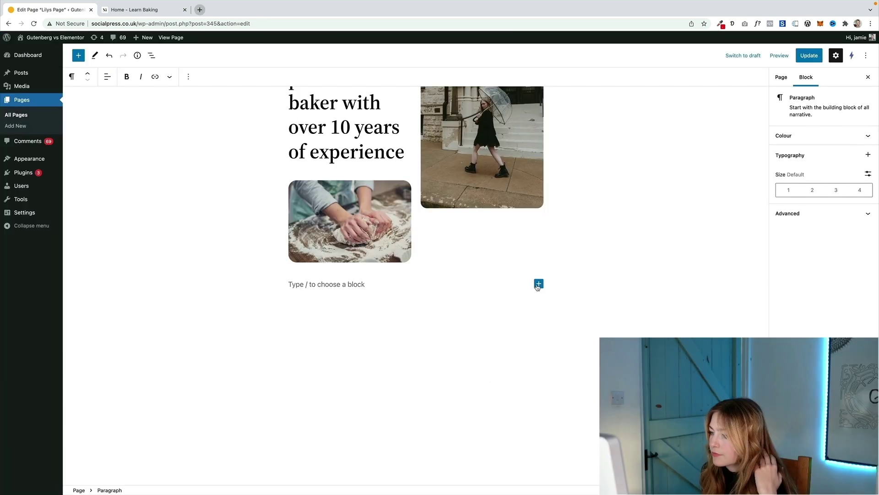
- In the Gutenberg editor, try to insert the photo of a hand holding a rose-shaped pastry below the columns
click(539, 285)
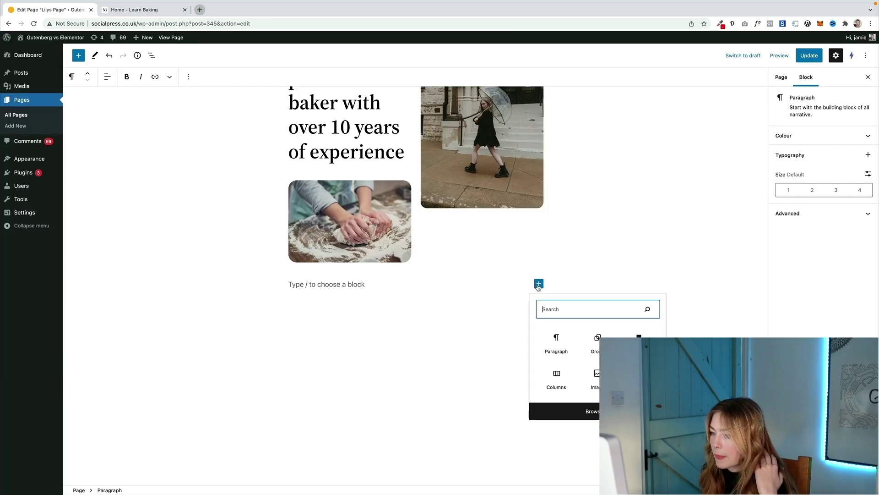
click(597, 375)
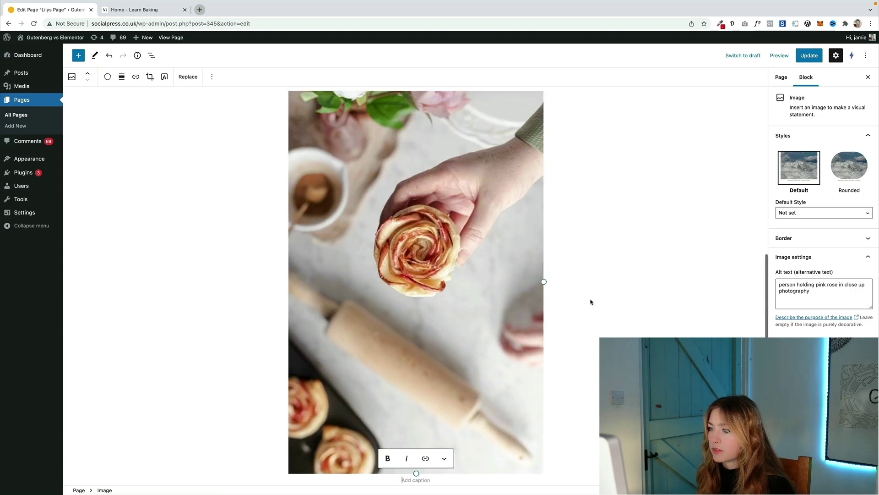
scroll(591, 302, up, 6)
scroll(590, 301, down, 5)
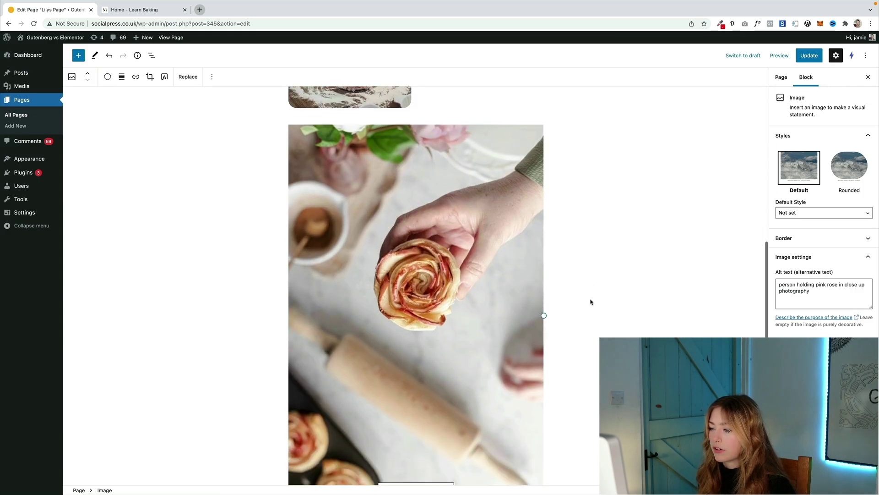
scroll(590, 301, down, 3)
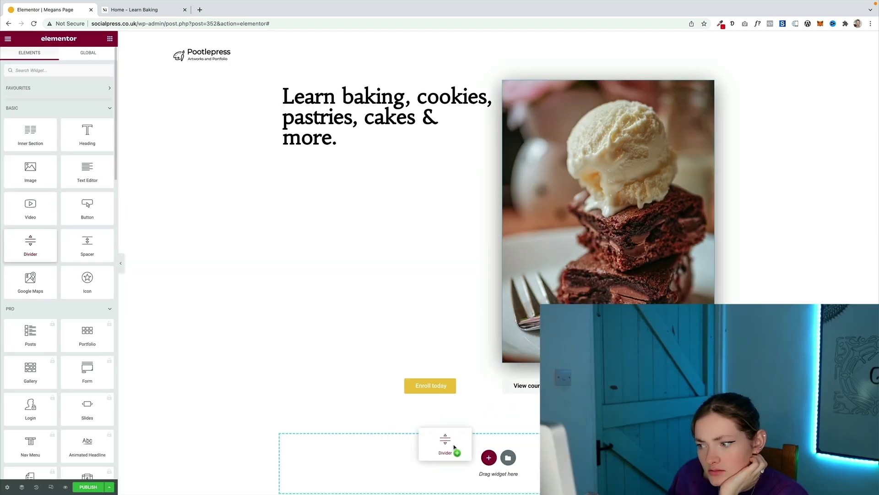
- In the Elementor editor, add a Divider widget below the course buttons and return to the list of widgets
drag(454, 446, 451, 447)
scroll(344, 407, down, 3)
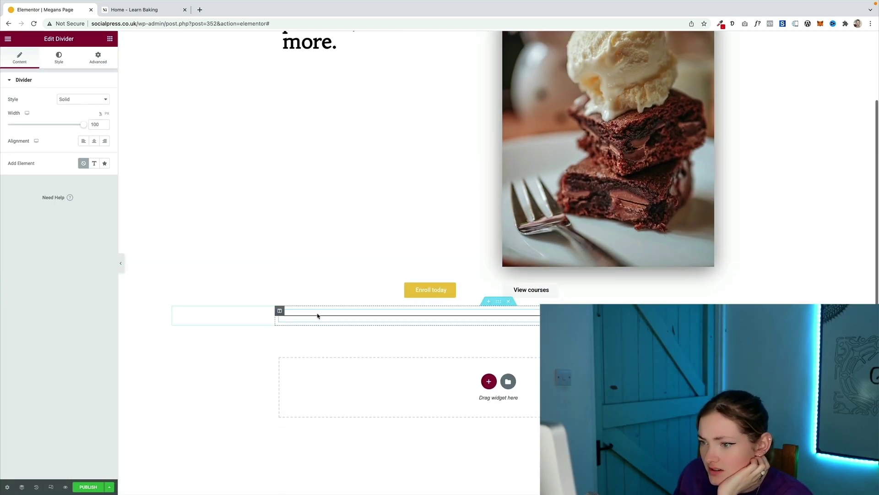
click(7, 39)
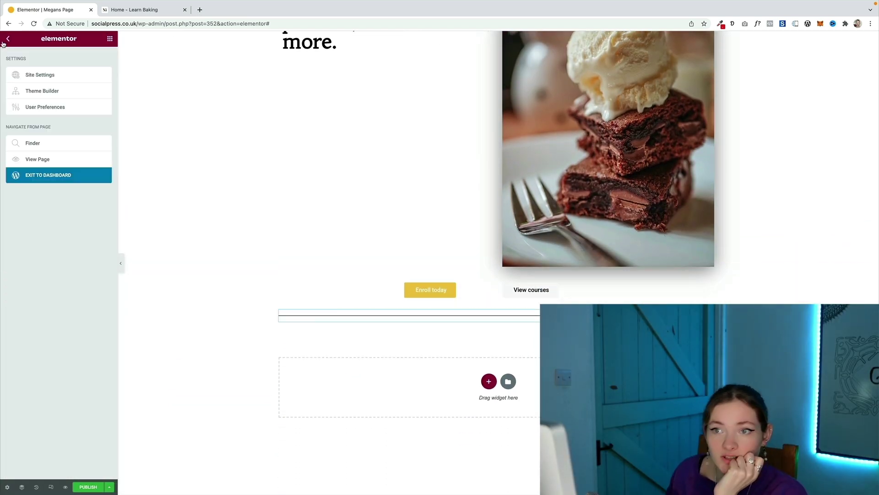
click(8, 41)
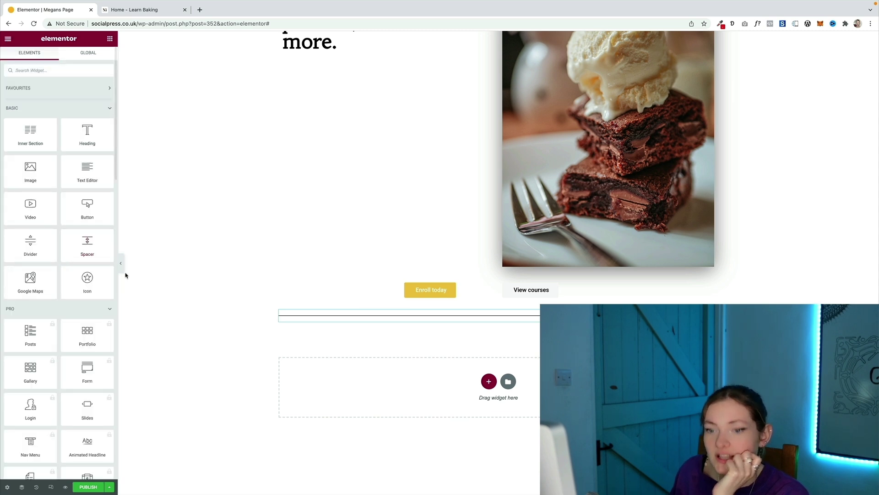
scroll(86, 203, down, 5)
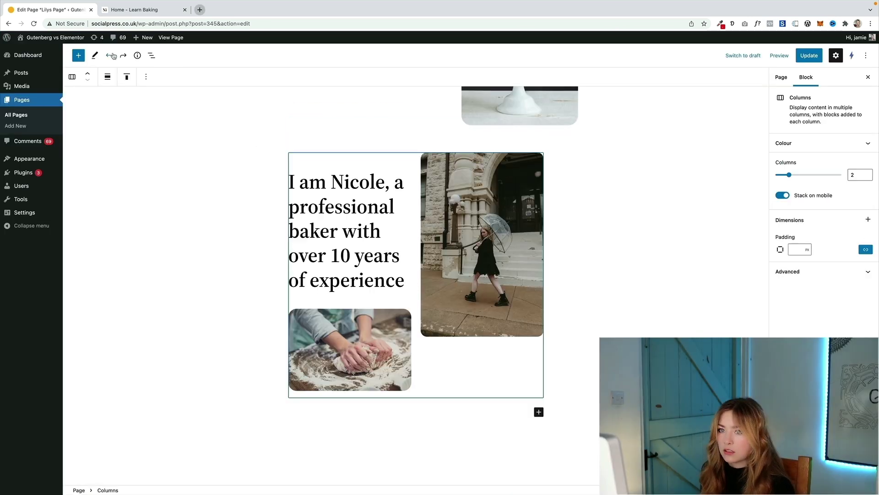
- In Gutenberg, add "Vulputate egestas nullam volutpat diam nisi at venenatis adipiscing massa posuere massa nulla massa id integer." as a paragraph below the umbrella photo
click(123, 54)
click(123, 54)
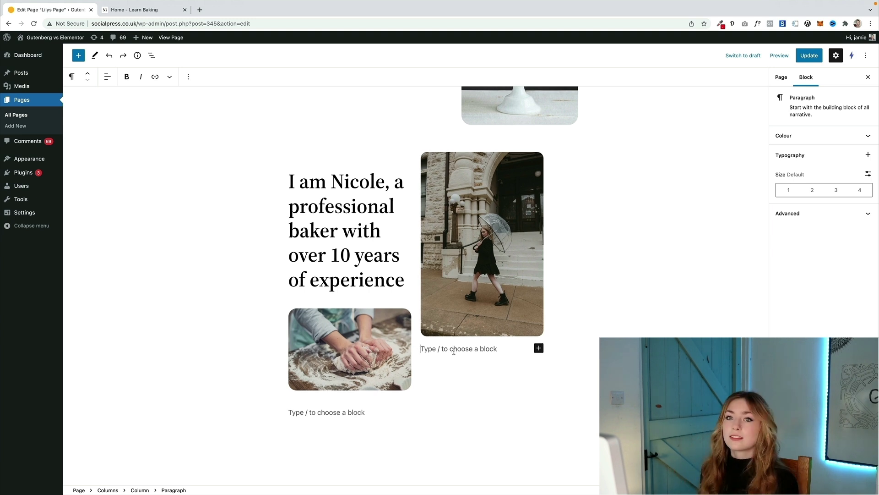
text(Vulputate egestas nullam volutpat diam nisi at vene)
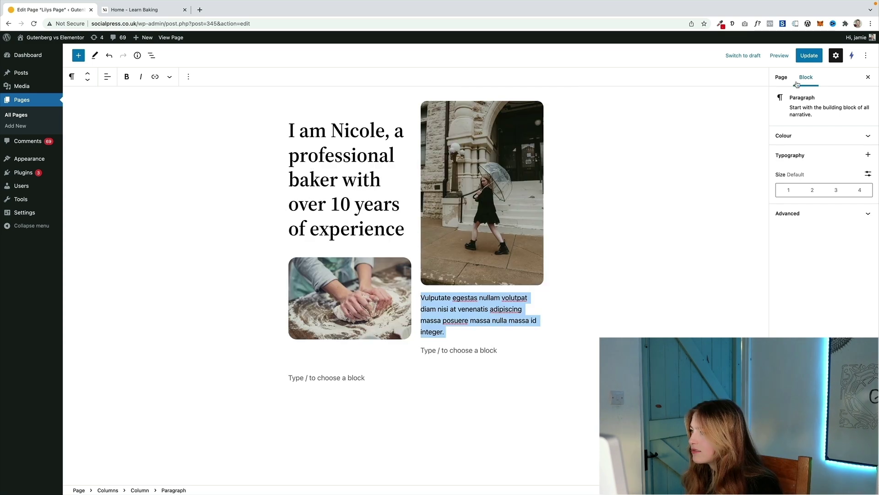
click(807, 135)
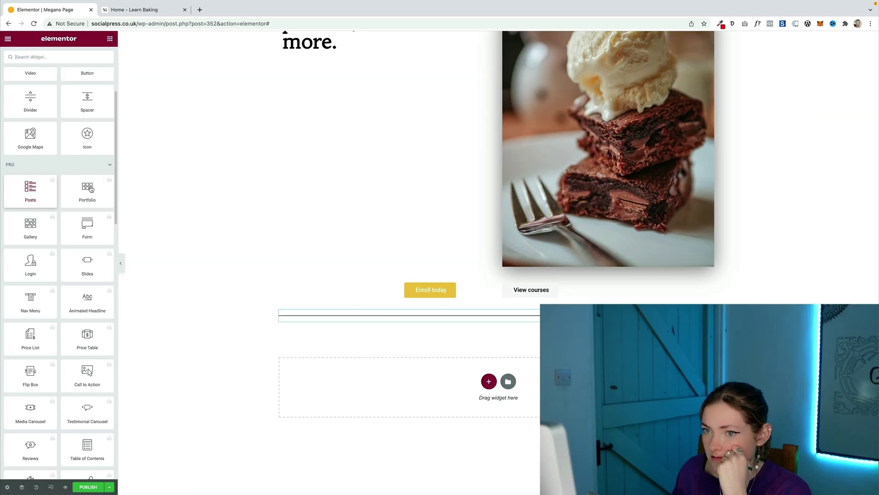
- In the Elementor editor, add an Image Box below the divider with the title "About me" and the baker's introduction as description
scroll(87, 190, up, 3)
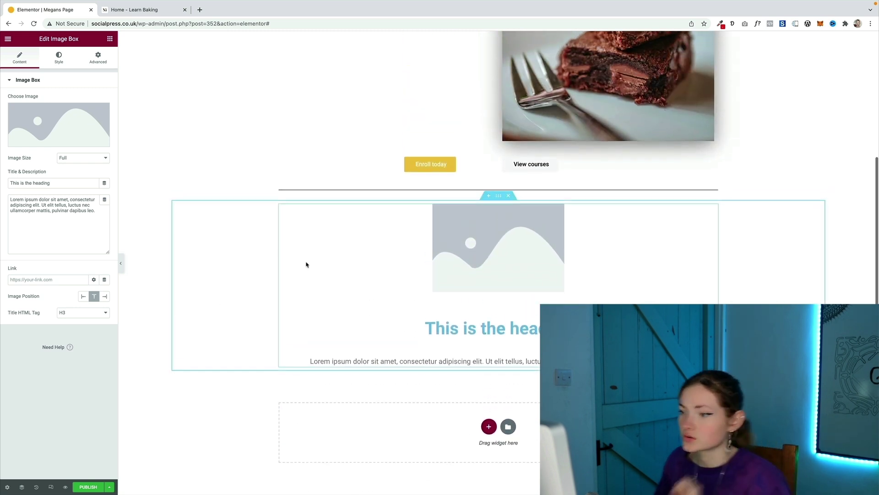
key(super+a)
text(About me)
triple_click(499, 362)
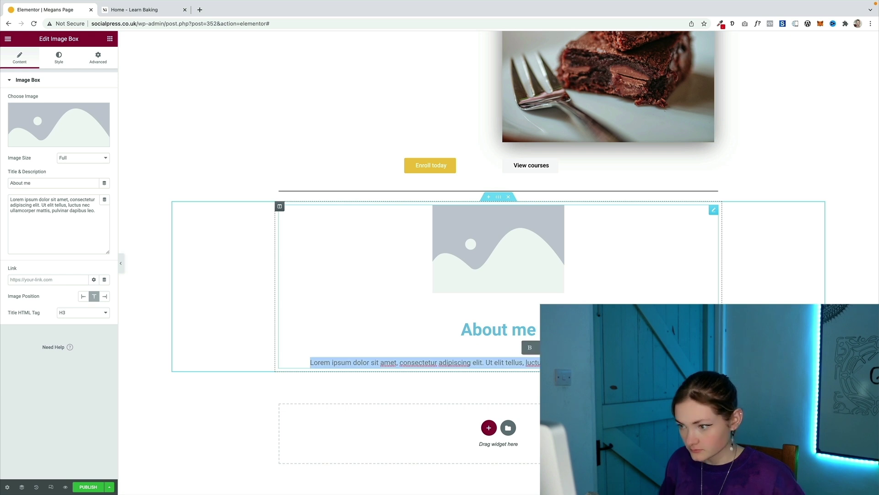
key(ctrl+v)
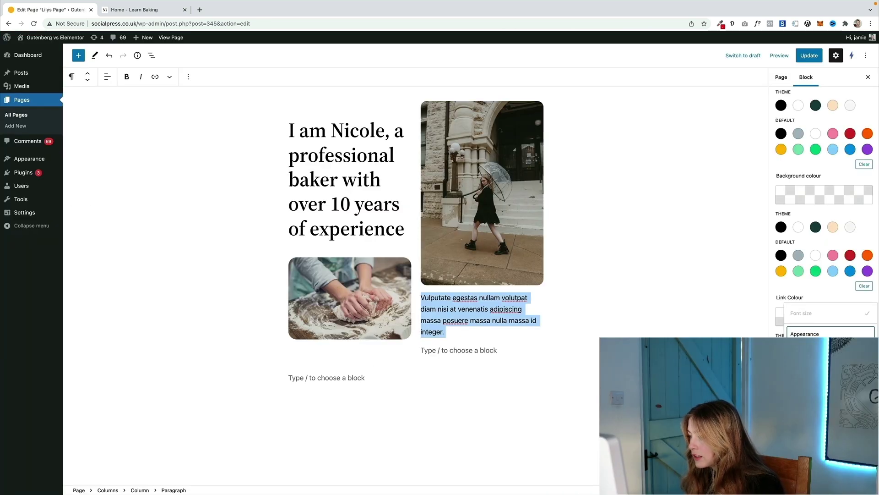
- In the Gutenberg editor, make the whole paragraph below the umbrella photo bold
click(128, 76)
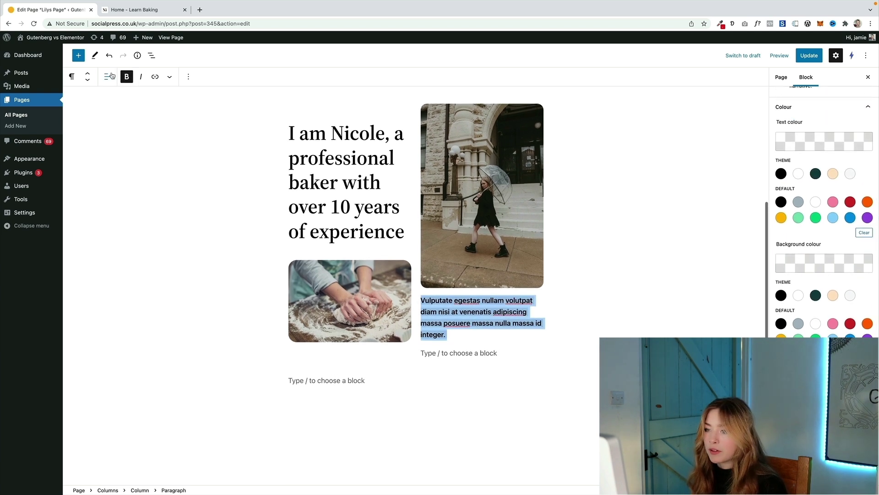
click(108, 77)
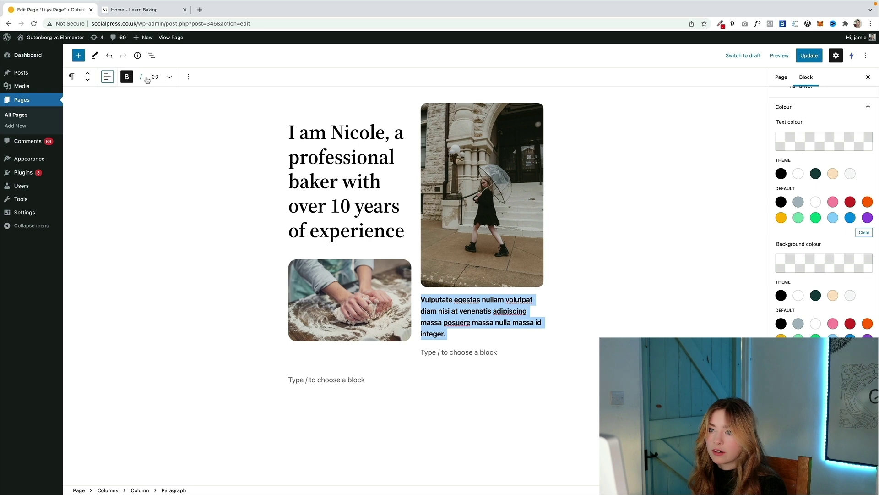
click(187, 77)
click(185, 77)
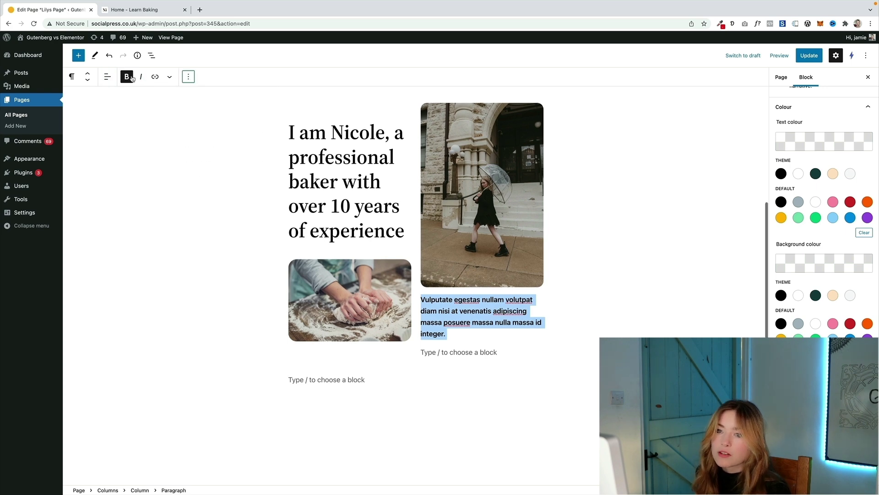
scroll(412, 229, up, 4)
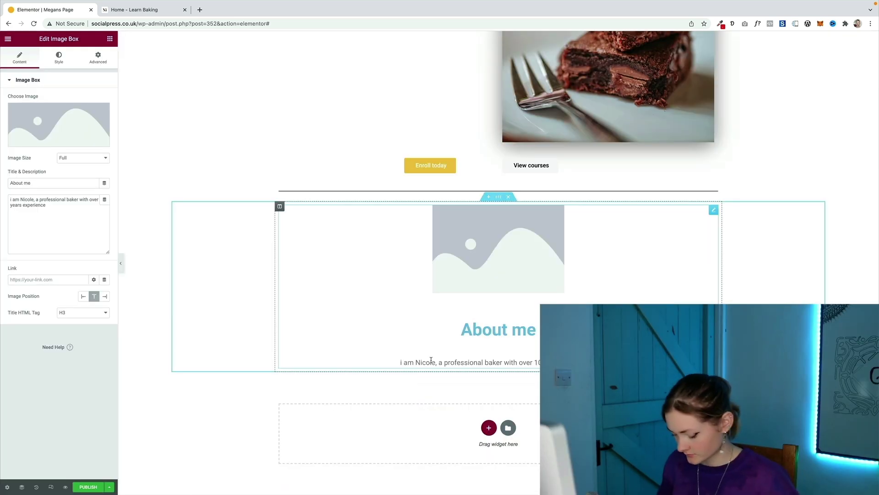
- In the Elementor editor, capitalise the opening "I" of the Image Box description
key(BackSpace)
text(I)
click(447, 297)
click(454, 284)
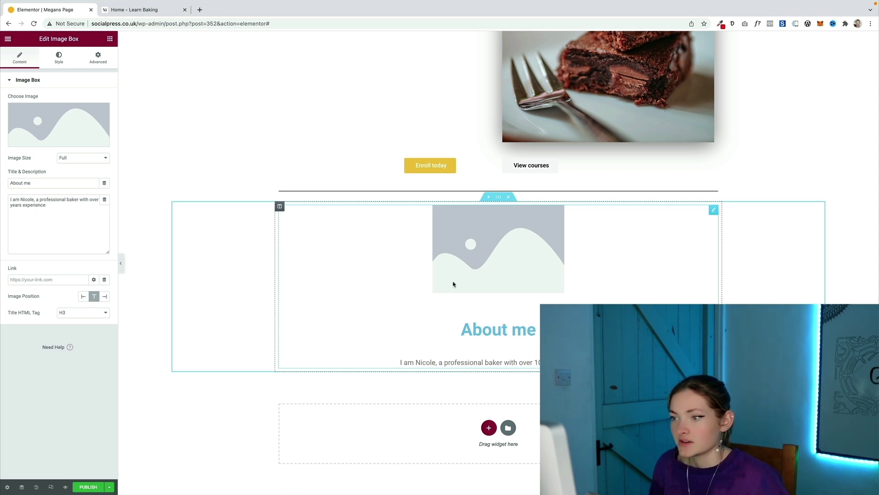
- Search Instant Images for "baker" and choose a photo for the Image Box
click(31, 131)
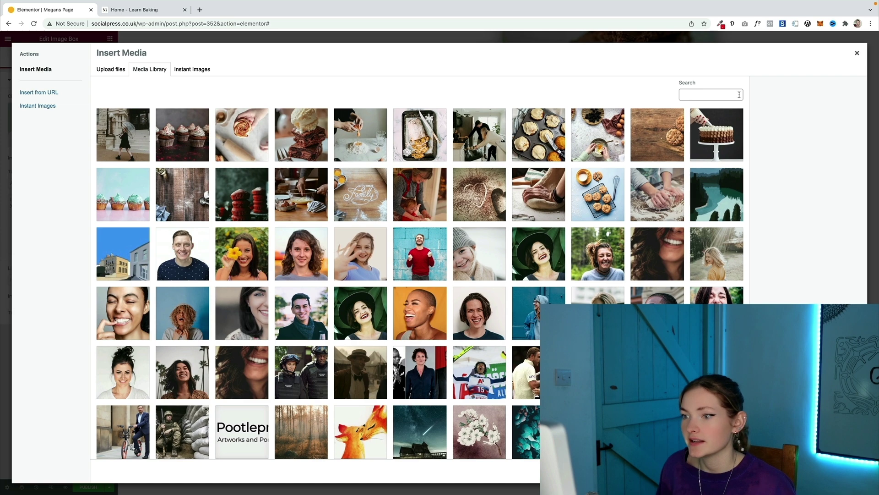
click(739, 95)
click(716, 123)
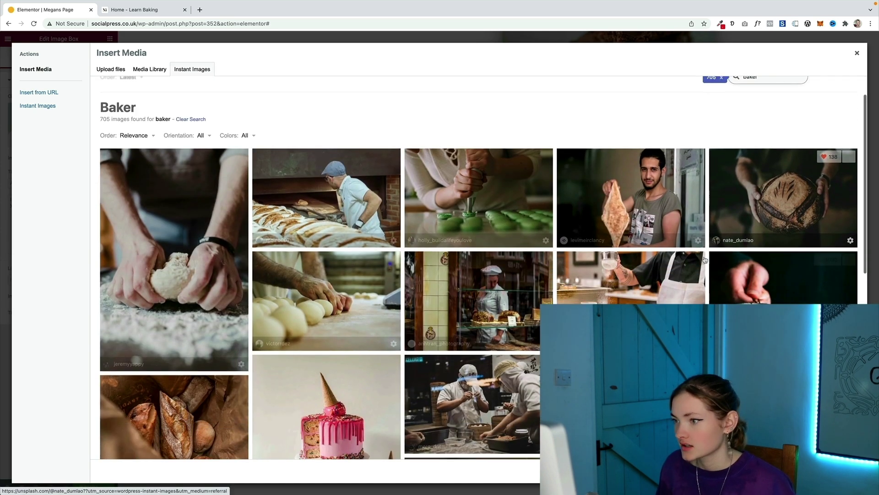
scroll(320, 275, down, 5)
click(218, 281)
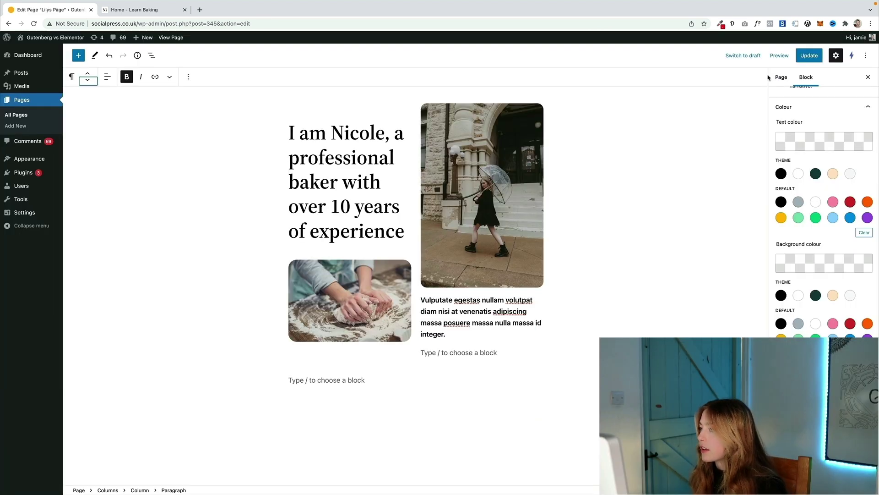
- In the Gutenberg editor, collapse the colour settings and add an empty paragraph after the bold text in the right column
click(870, 107)
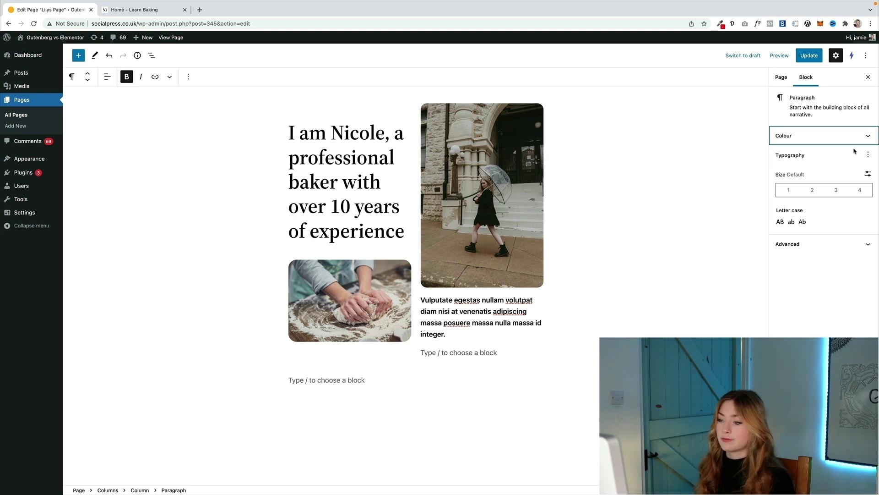
click(555, 342)
click(464, 329)
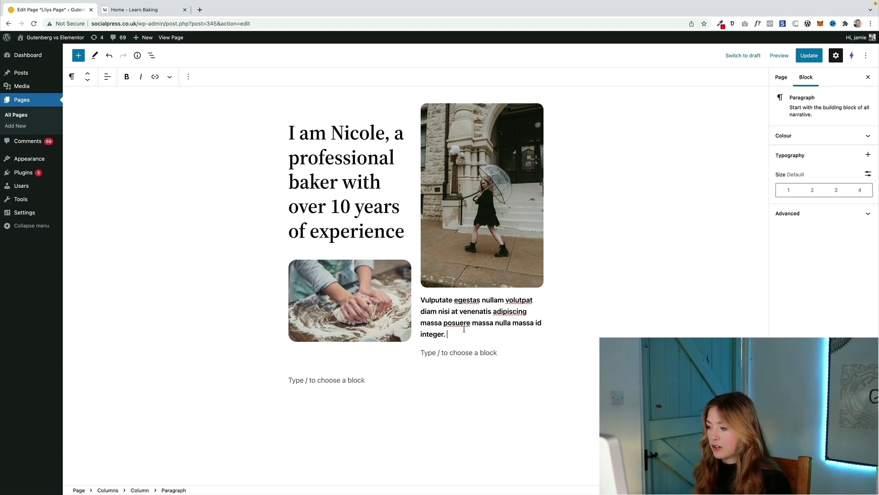
key(Return)
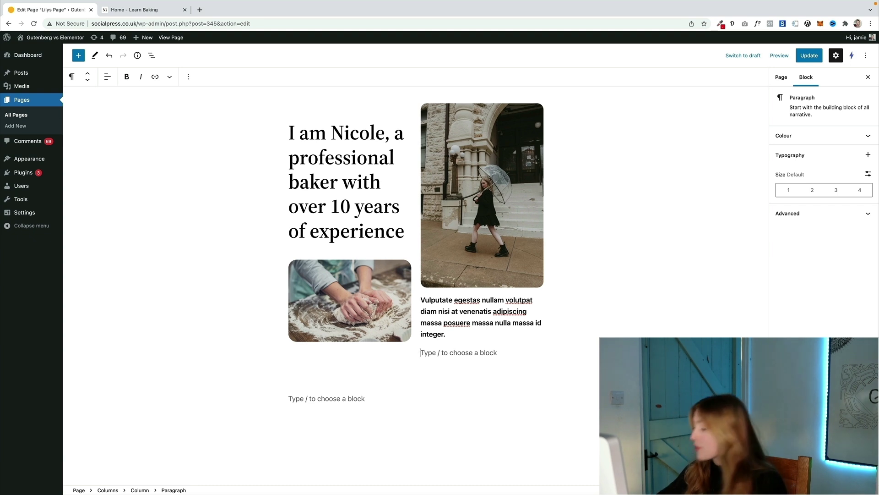
- Fill the new paragraph with placeholder text starting "Cras ulla hauhu huwh", correcting mistypes, and open the block inserter beneath the columns
text(Cras ulla hauhu huwh wh hiehh uehuh ehuhuhe huh ehuhueh huheuhu hueh heuhwomw)
text(3hth 4)
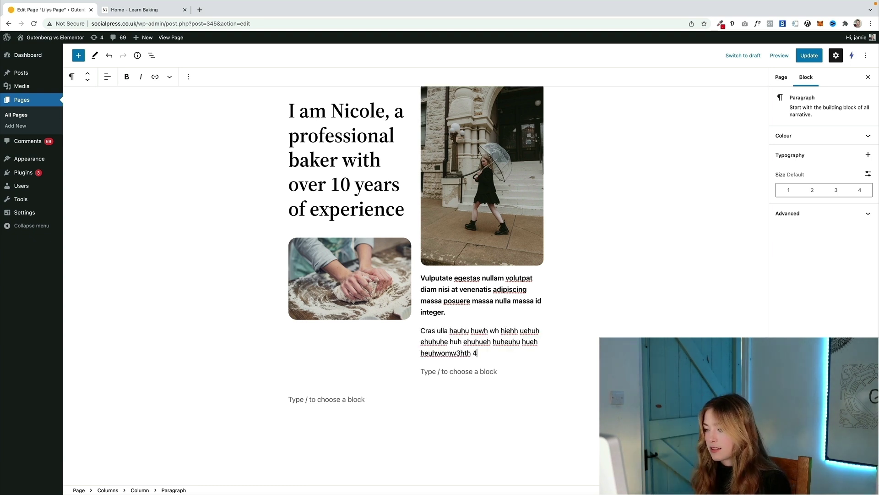
key(BackSpace)
key(BackSpace)
key(BackSpace)
key(BackSpace)
key(BackSpace)
key(BackSpace)
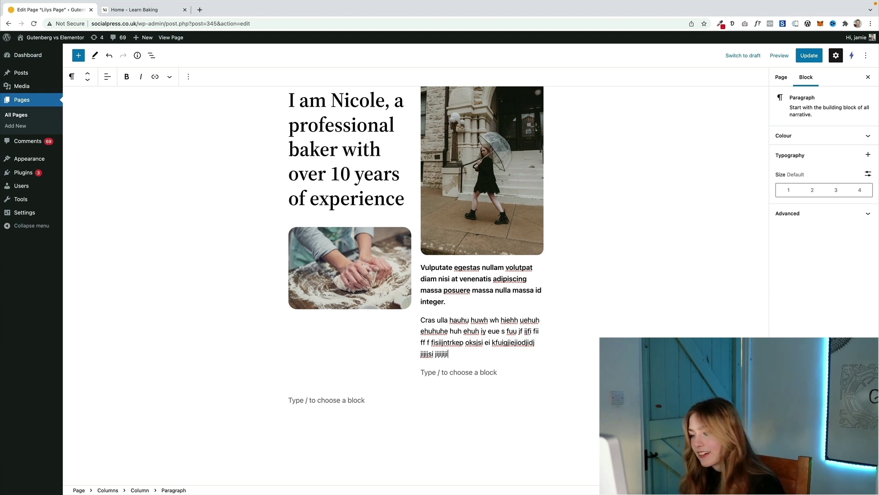
text(js8e)
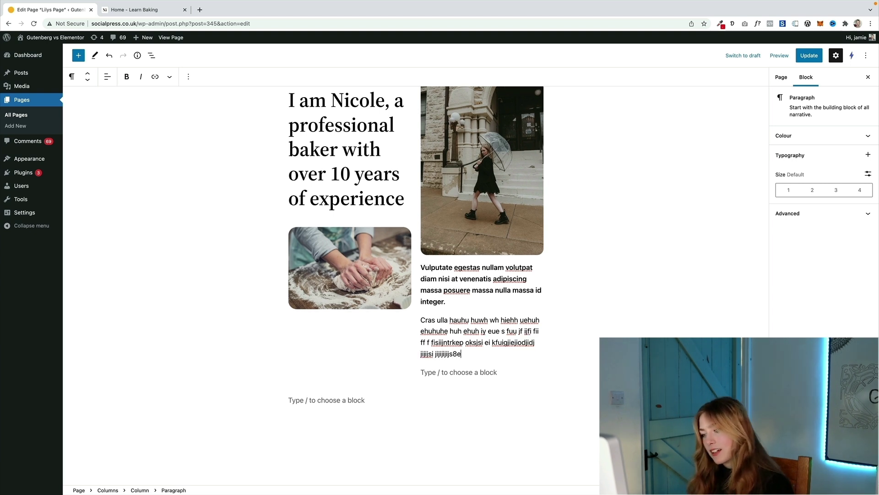
key(BackSpace)
key(BackSpace)
key(BackSpace)
key(BackSpace)
text(ukukyotjrrfc.)
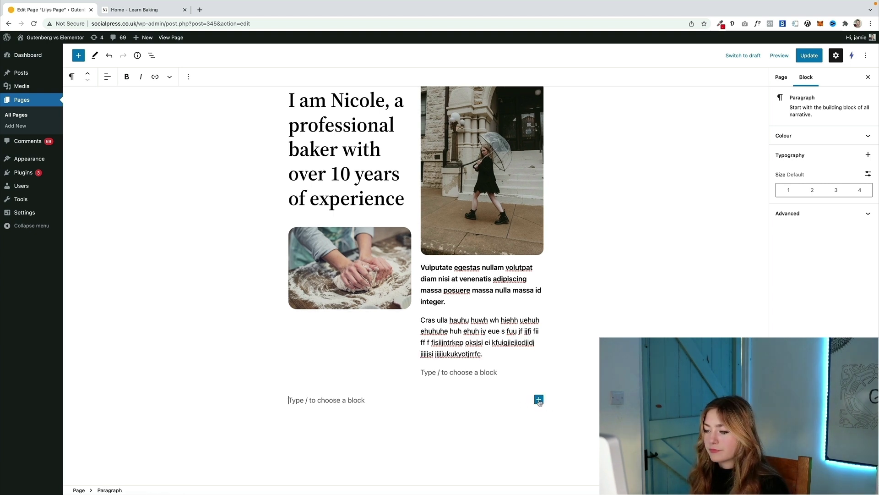
click(538, 399)
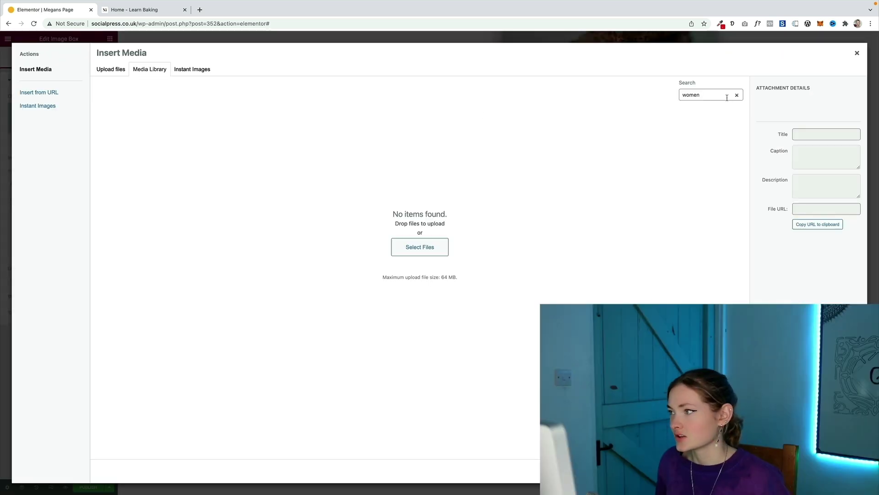
- In the Elementor editor, clear the "women" media library search and use the photo of the woman with the red pot for the Image Box
click(727, 96)
key(super+a)
key(BackSpace)
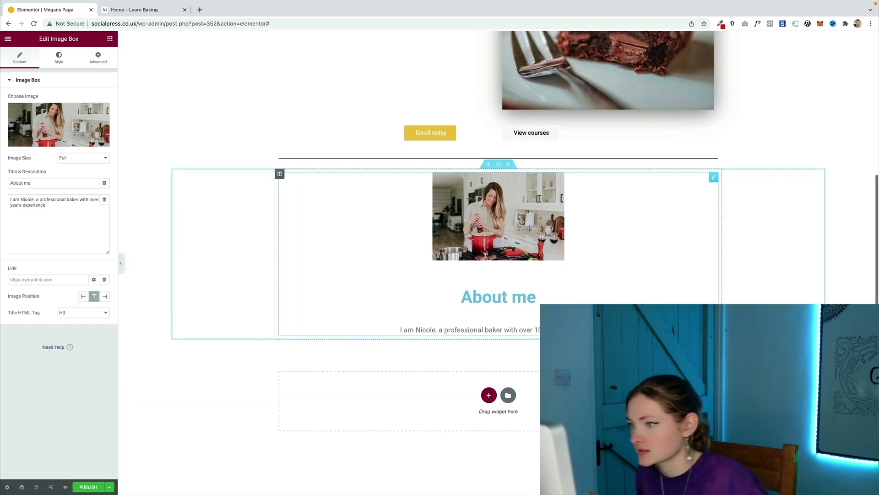
- Open the content styling options of the Image Box
scroll(529, 279, down, 1)
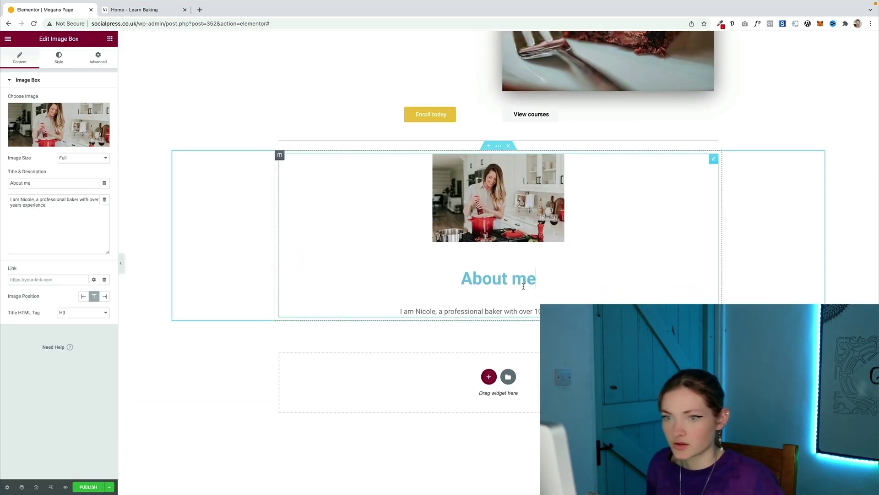
click(58, 58)
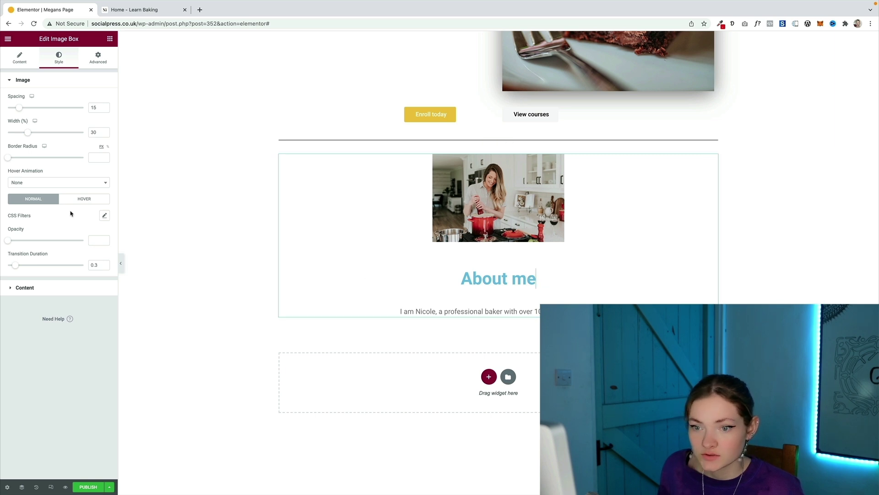
click(83, 287)
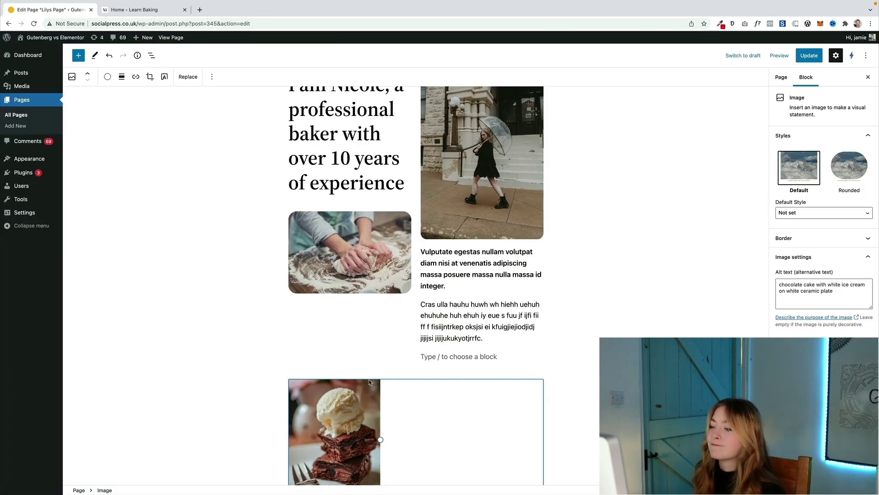
- In the Gutenberg editor, delete the brownie image placed beneath the two columns
scroll(347, 357, up, 1)
scroll(348, 357, down, 5)
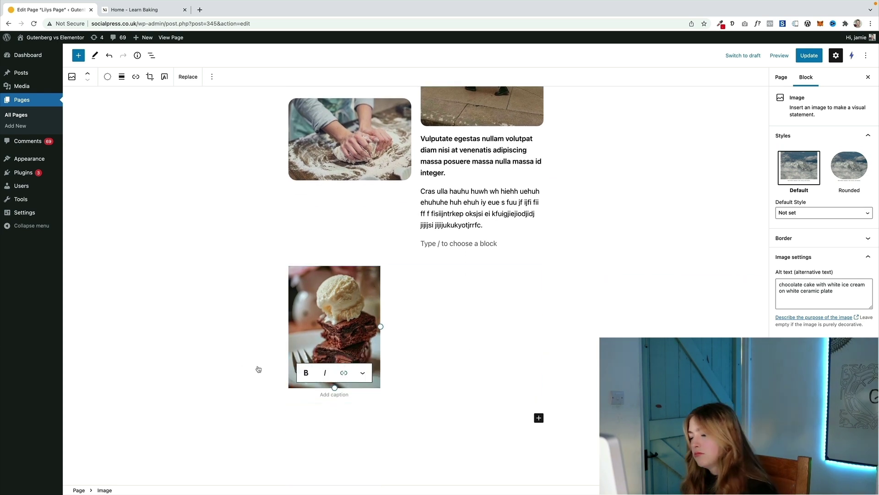
key(Delete)
- Add the rose-shaped pastry photo beneath the dough photo in the first column and shrink it to roughly three-fifths of the column width
click(406, 377)
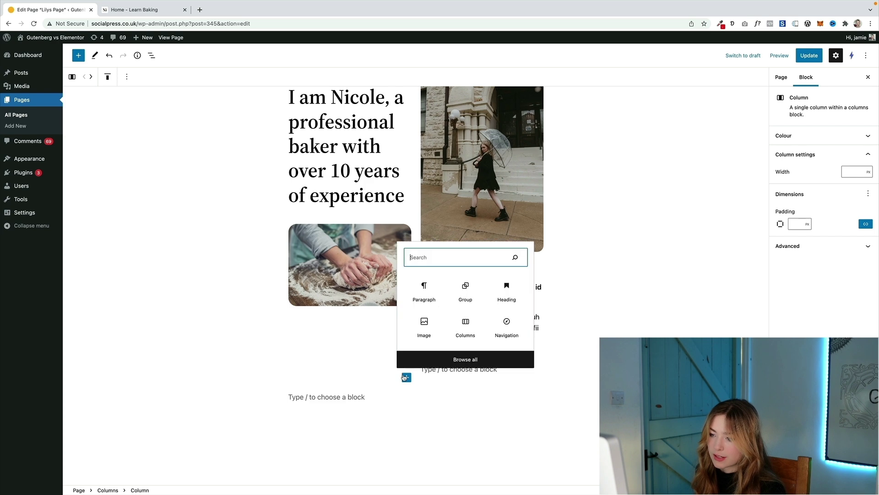
click(424, 326)
click(316, 361)
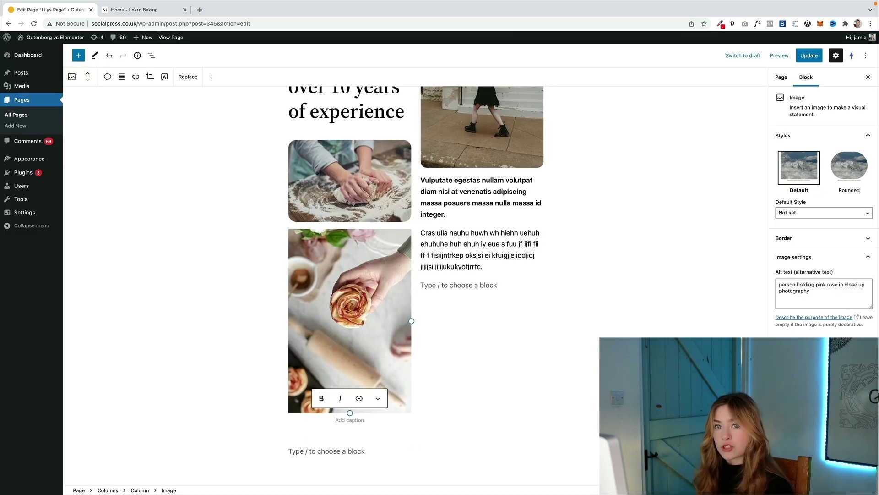
drag(350, 412, 333, 340)
mouse_move(356, 283)
mouse_down()
mouse_move(381, 300)
mouse_move(364, 287)
mouse_up()
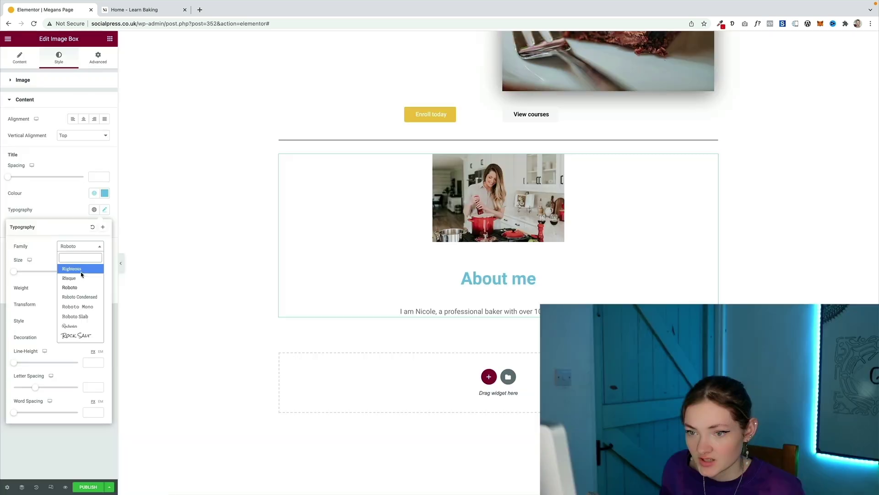
- In the Elementor editor, change the font family of the "About me" title to a bold serif and compare it with the main heading
click(81, 274)
click(80, 246)
scroll(73, 291, down, 5)
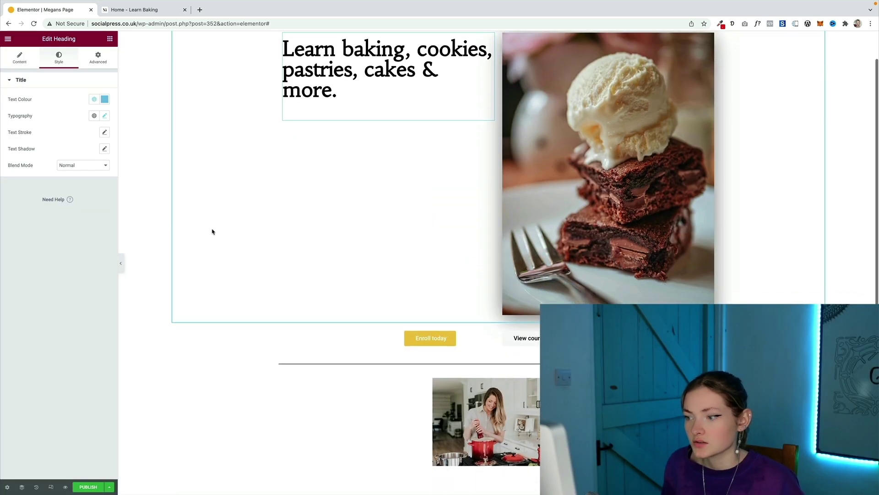
scroll(212, 230, down, 6)
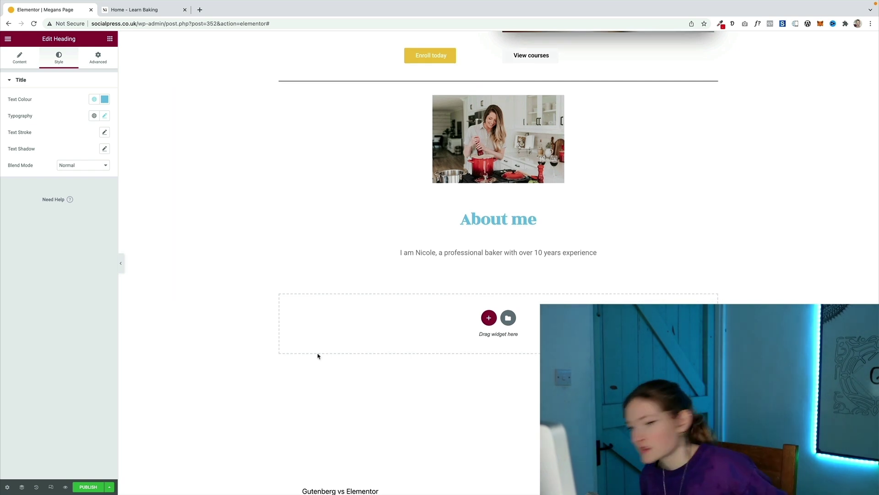
- Add an Image Carousel widget beneath the "About me" box and open Instant Images to fill its gallery
click(11, 41)
click(8, 41)
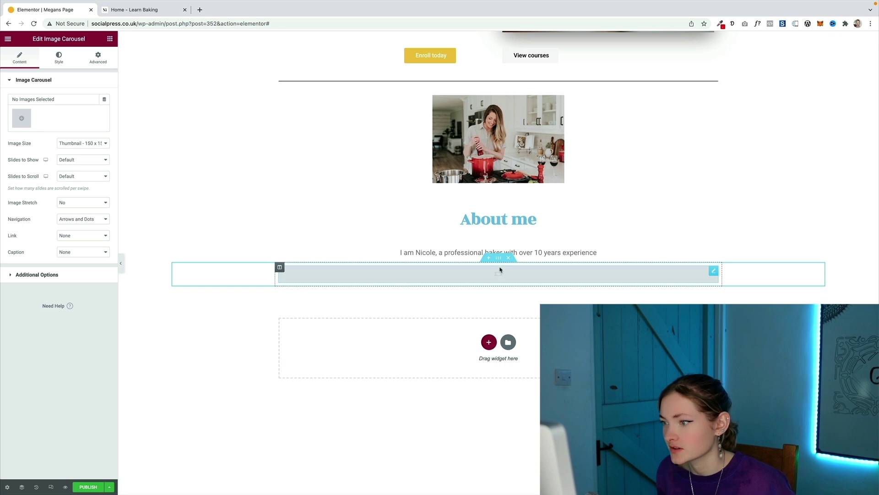
click(18, 115)
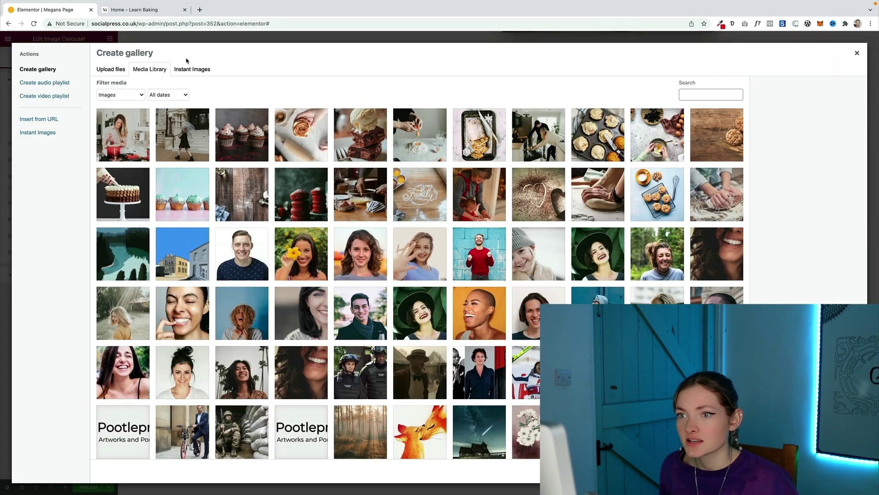
click(188, 69)
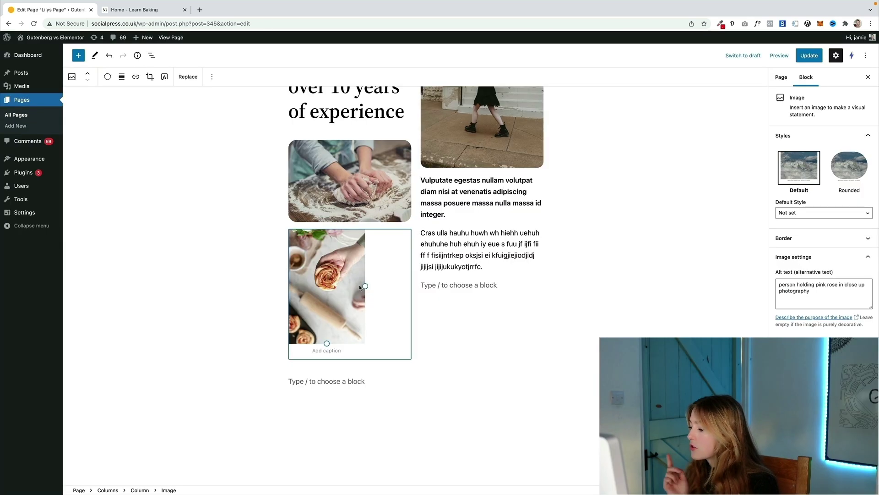
- In the Gutenberg editor, round the corners of the rose pastry image and select the empty paragraph beneath the columns
click(211, 76)
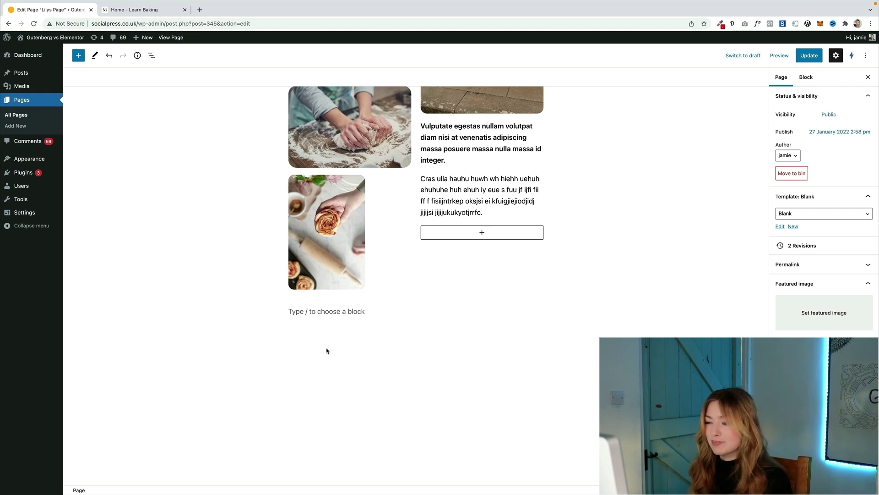
click(310, 317)
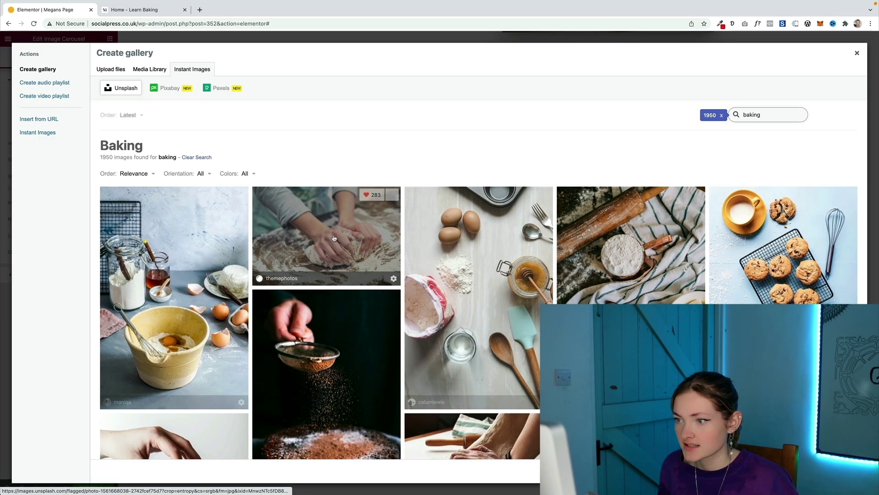
- In the Elementor editor, add the dough-kneading and blueberry cake photos to the carousel from Instant Images, and reopen its gallery for editing
click(334, 237)
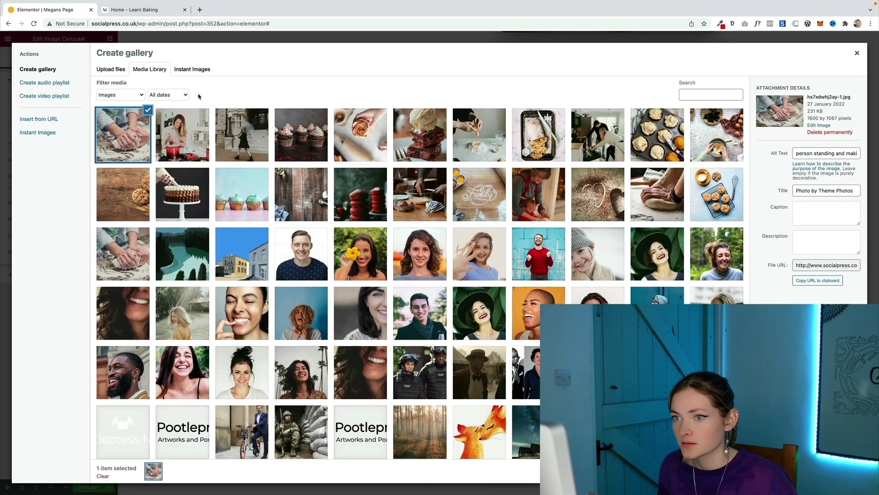
click(192, 71)
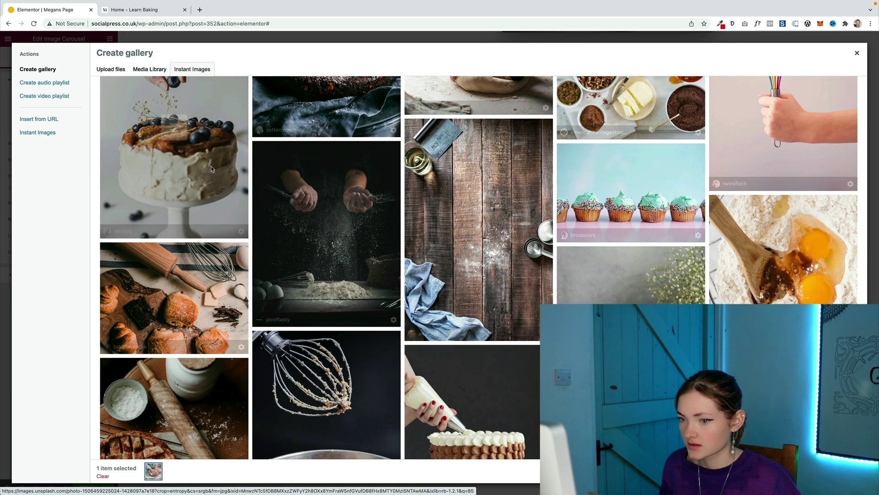
click(212, 170)
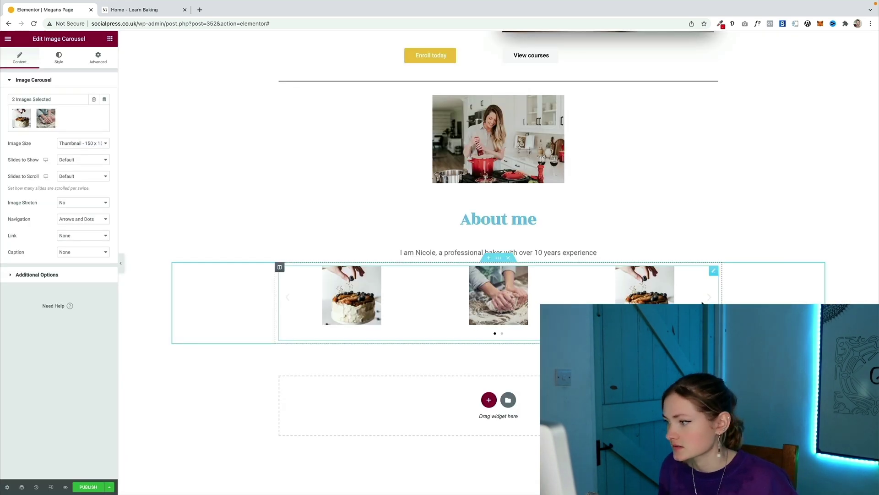
click(81, 98)
click(51, 106)
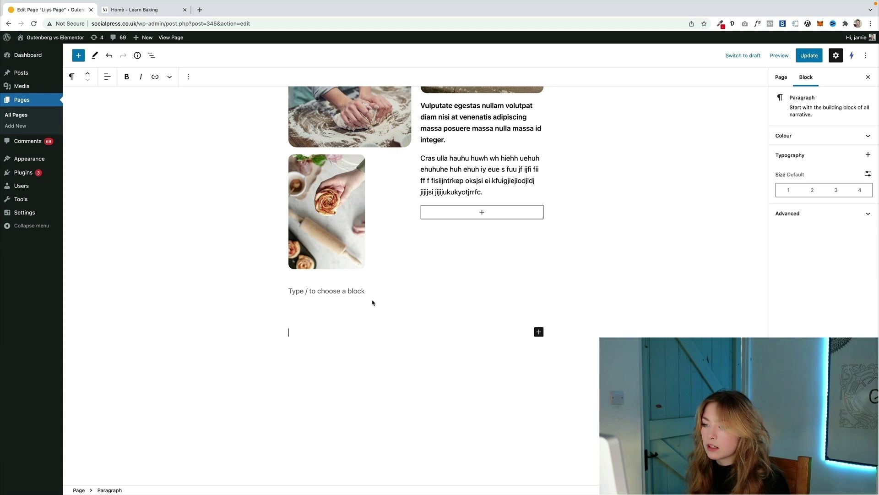
- In the Gutenberg editor, add the heading "Popular courses" and a placeholder paragraph starting "Mi mattas tortor" beneath it
text(Popular courses)
click(313, 326)
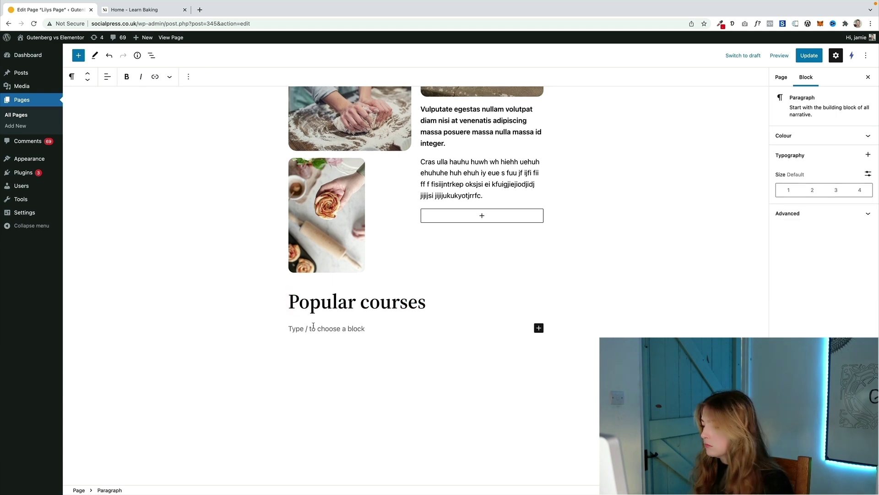
text(Mi)
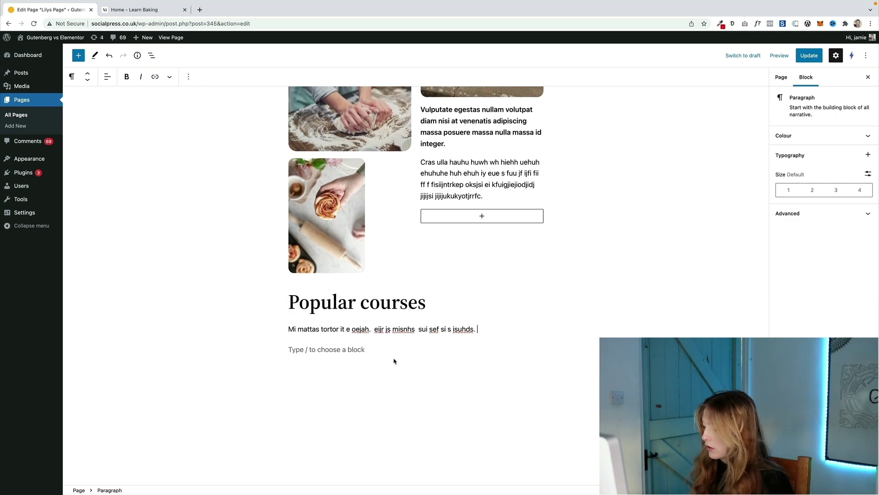
scroll(326, 310, down, 1)
- Add a three-column block below the paragraph and insert the silver heart mould photo from the media library into the first column
click(539, 301)
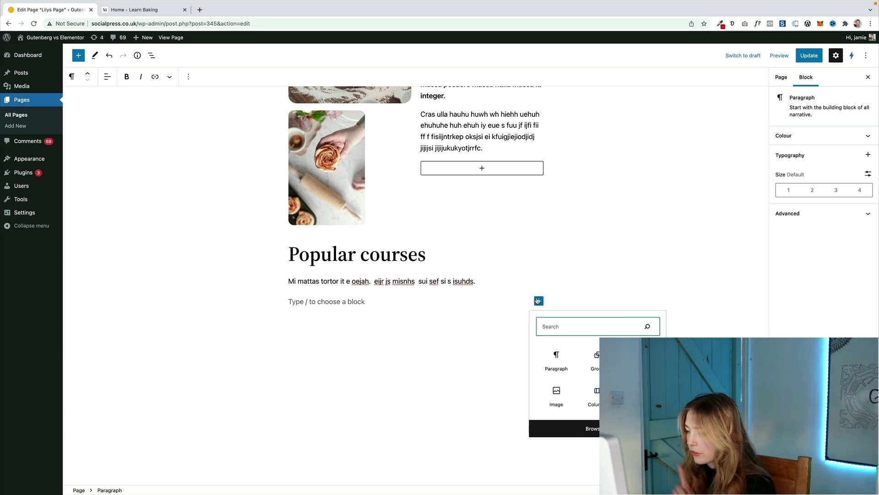
click(594, 396)
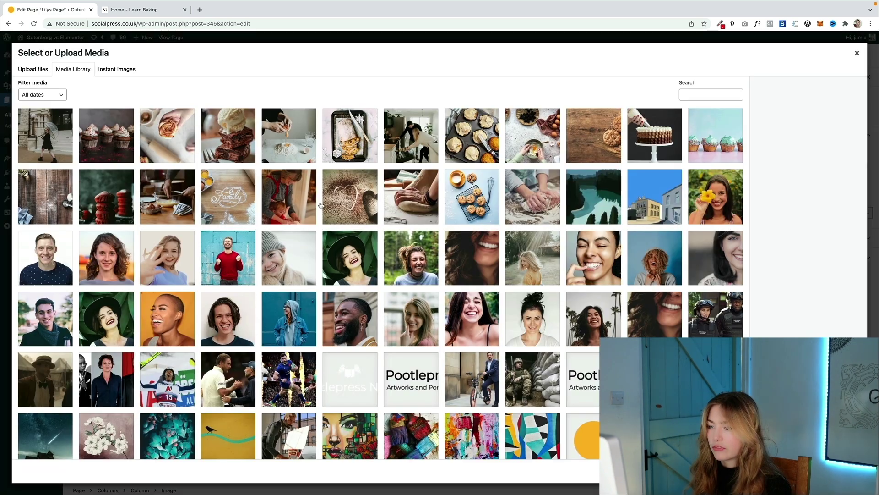
click(360, 195)
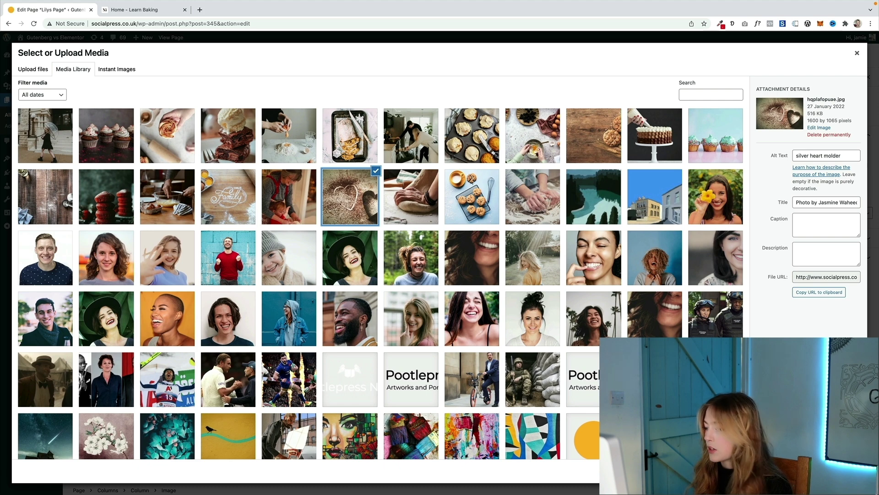
click(848, 471)
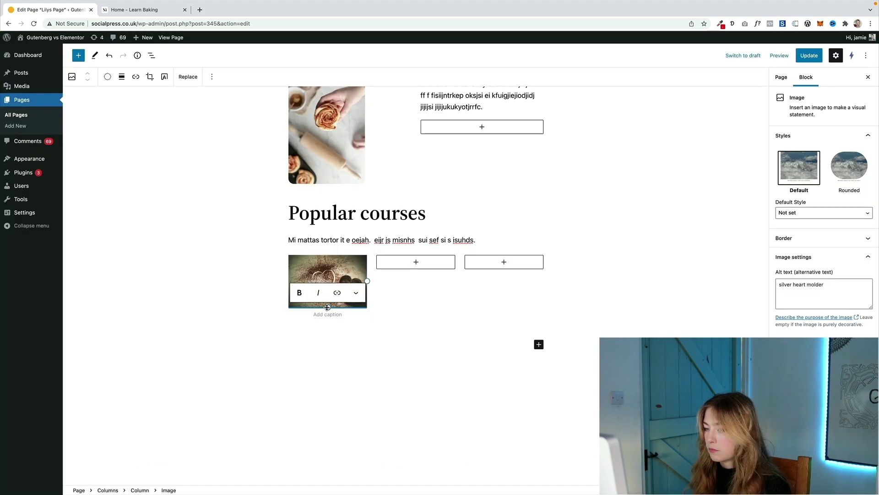
- Enlarge the heart mould image slightly beyond the width of its column
drag(328, 307, 323, 317)
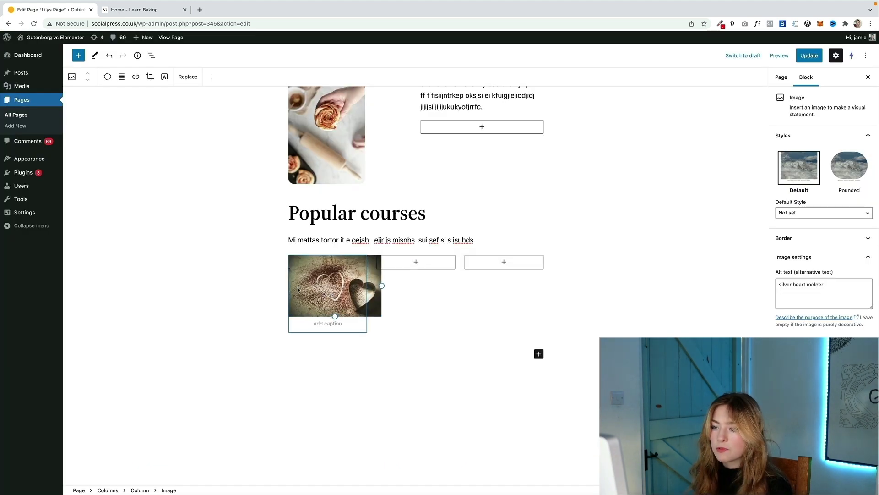
scroll(362, 291, down, 1)
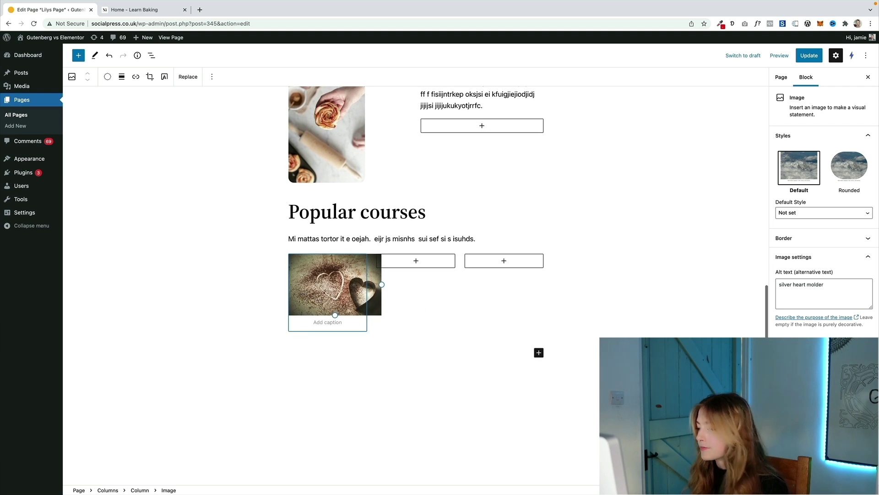
scroll(405, 305, down, 1)
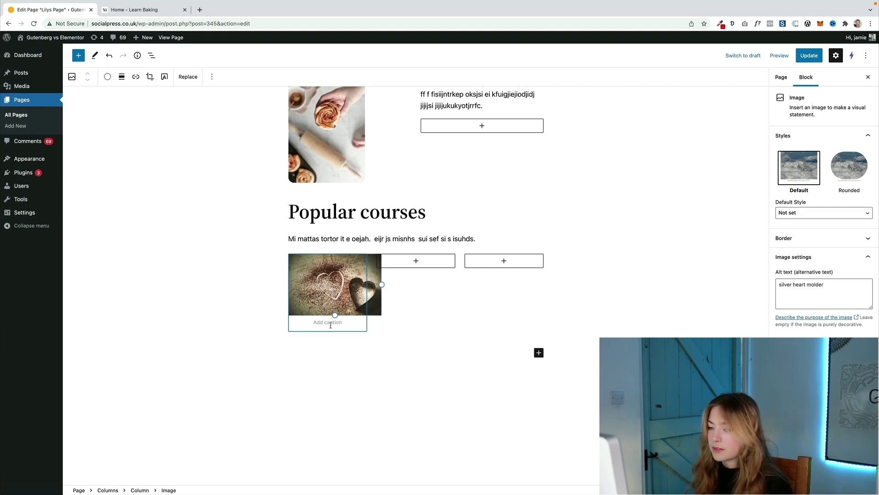
mouse_move(334, 315)
mouse_down()
mouse_move(330, 329)
mouse_move(323, 319)
mouse_up()
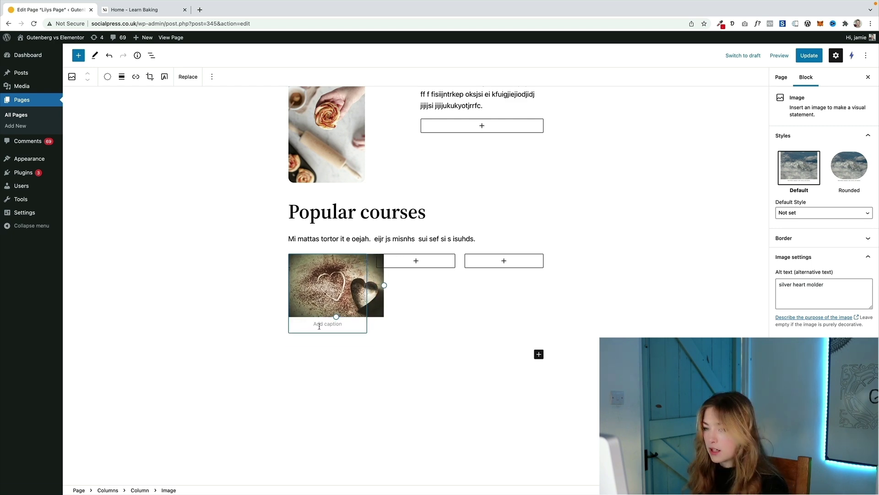
click(319, 324)
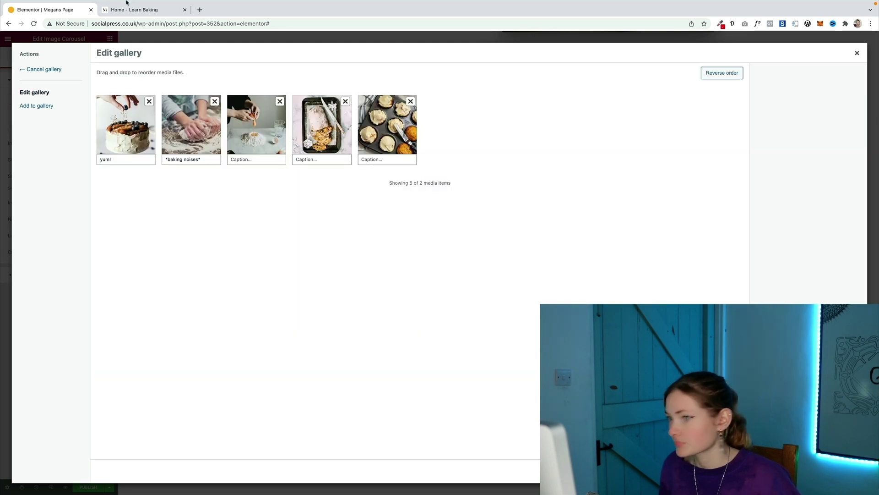
- In the Elementor editor, caption the egg photo "EGG", add a caption to the loaf photo, and browse forward through the updated carousel
click(264, 158)
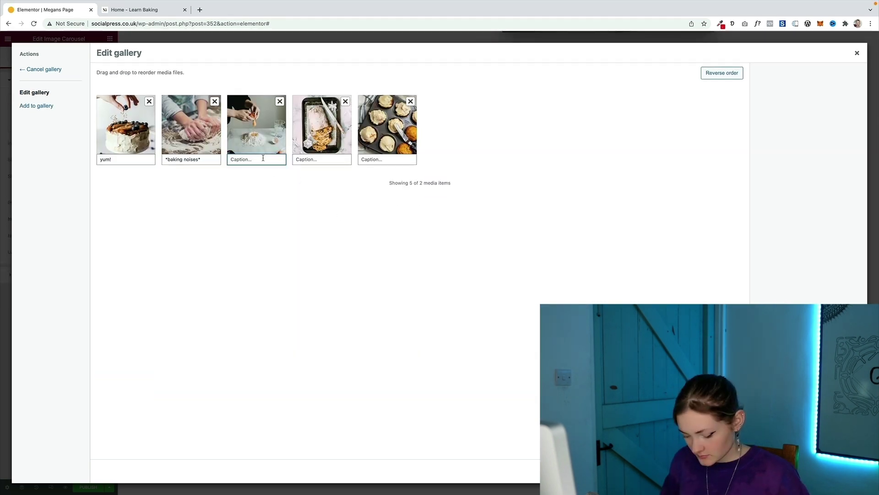
text(EGG)
click(341, 163)
text(loa)
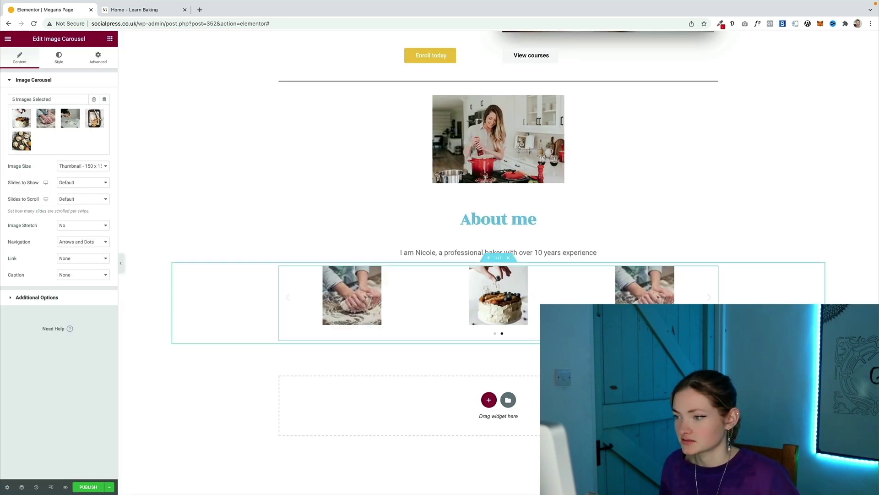
click(708, 300)
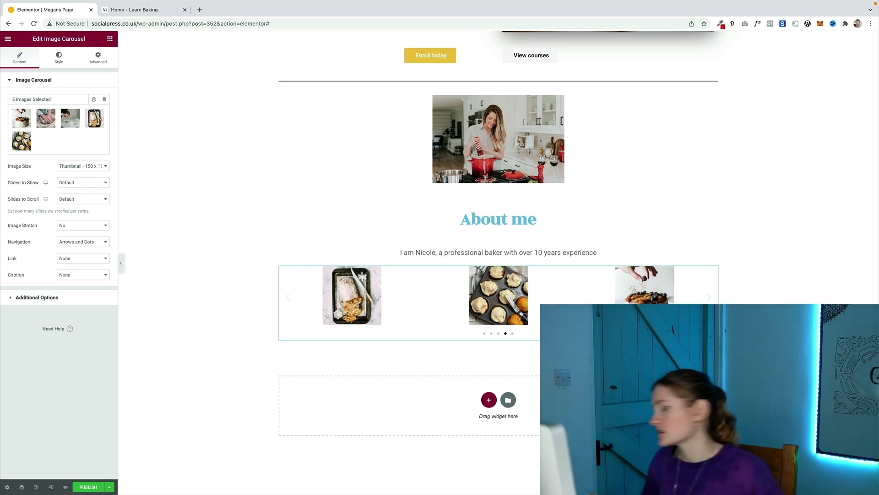
- Add a text widget below the carousel and replace its placeholder with "I like to bake, to bake I like, bake all day every day babyyyyyyy"
click(3, 40)
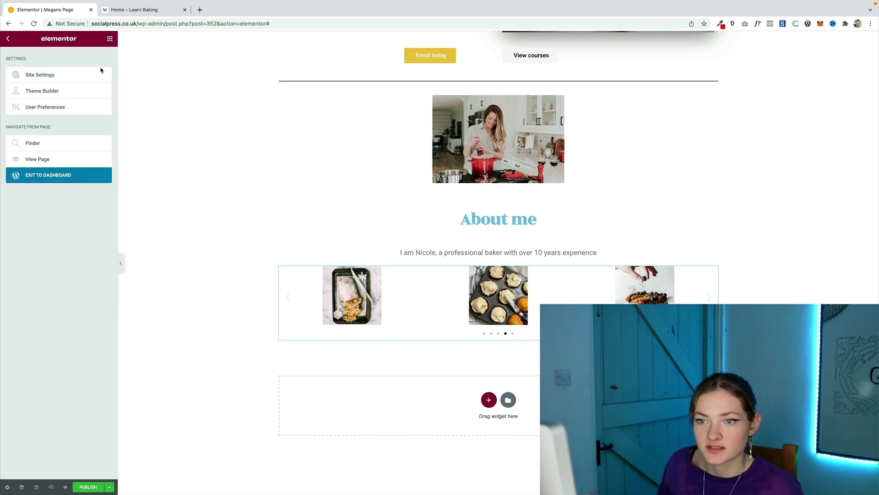
click(7, 39)
scroll(306, 221, up, 1)
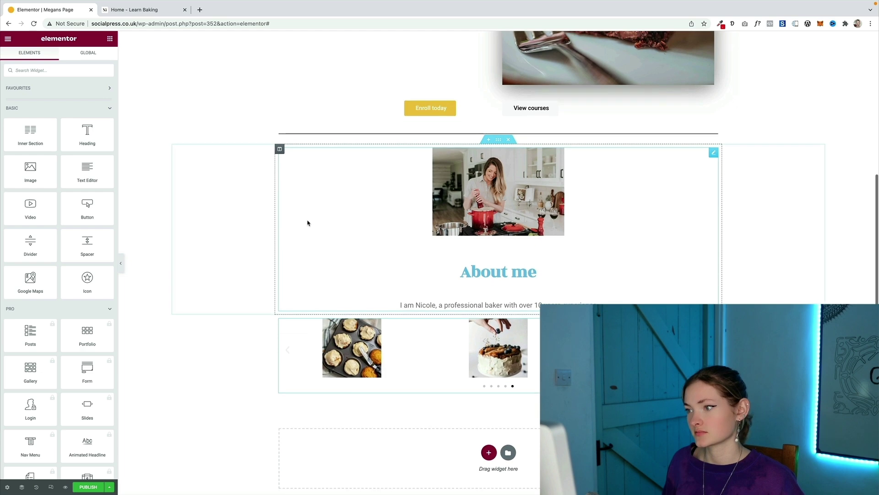
scroll(307, 222, down, 4)
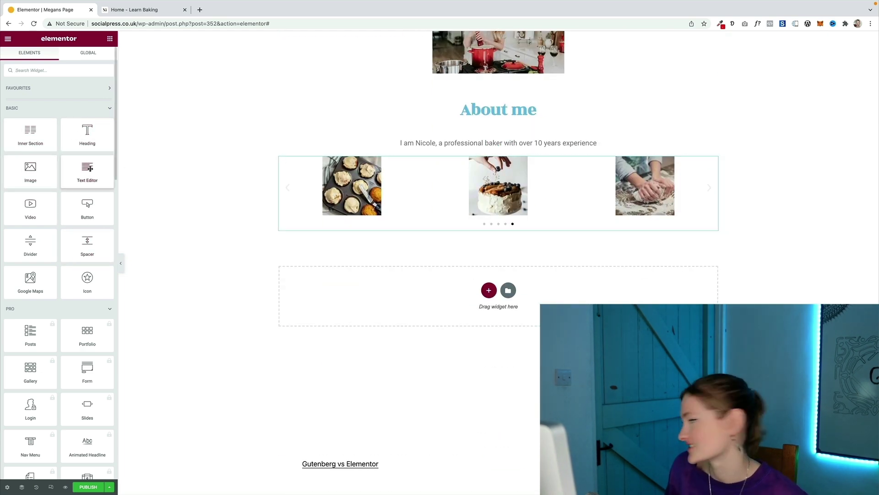
drag(90, 169, 488, 288)
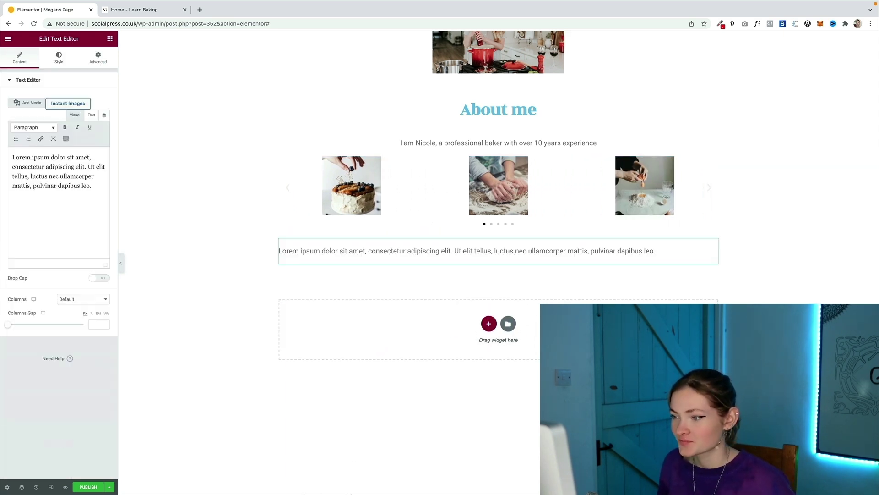
double_click(521, 251)
triple_click(521, 251)
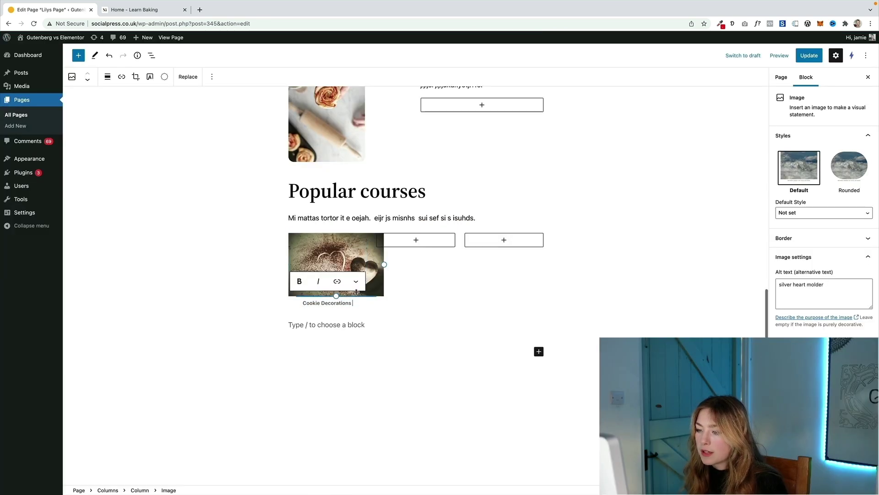
- In the Gutenberg editor, copy the heart mould image's bold caption "Cookie Decorations" into a new paragraph below the image
click(355, 281)
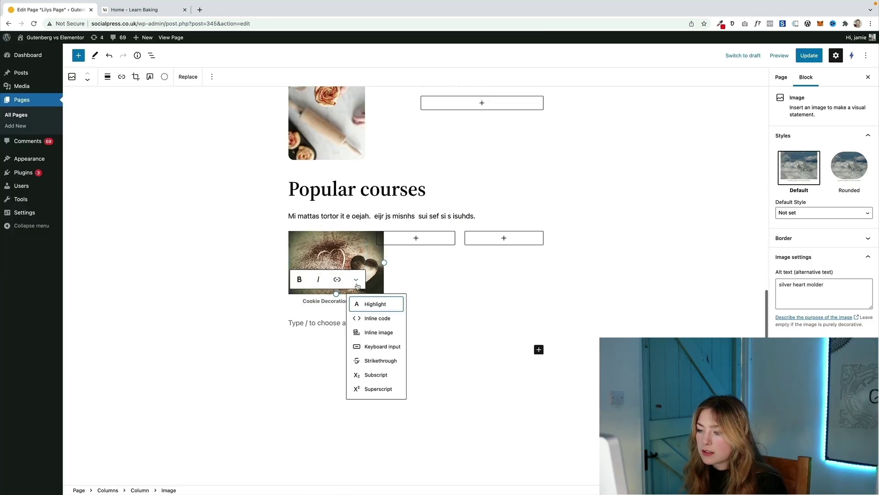
click(452, 346)
drag(355, 299, 288, 299)
key(ctrl+c)
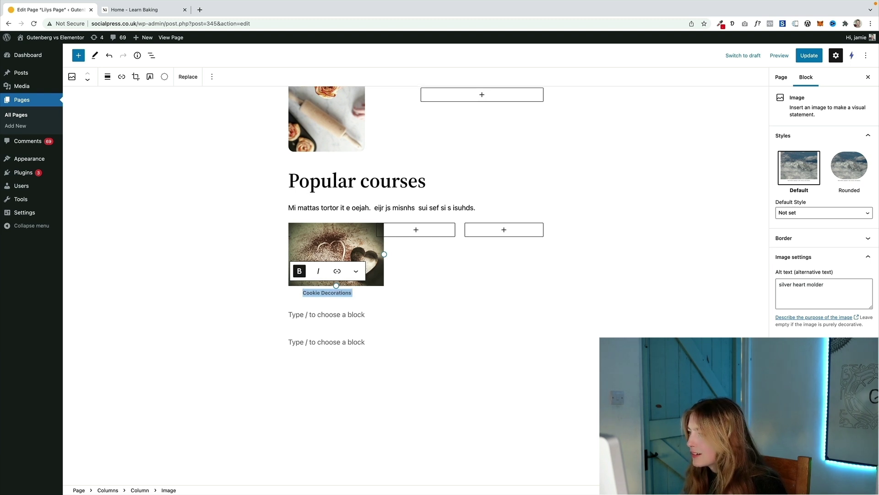
click(364, 295)
key(Return)
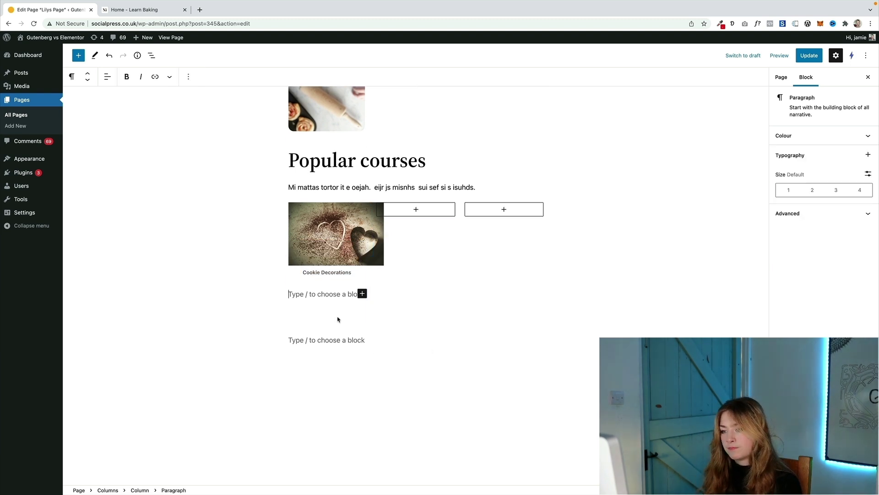
key(ctrl+v)
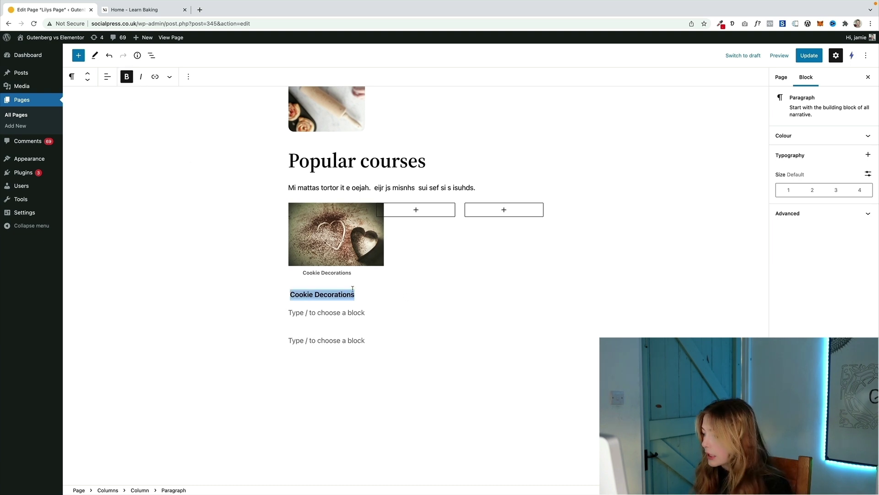
click(289, 293)
click(291, 294)
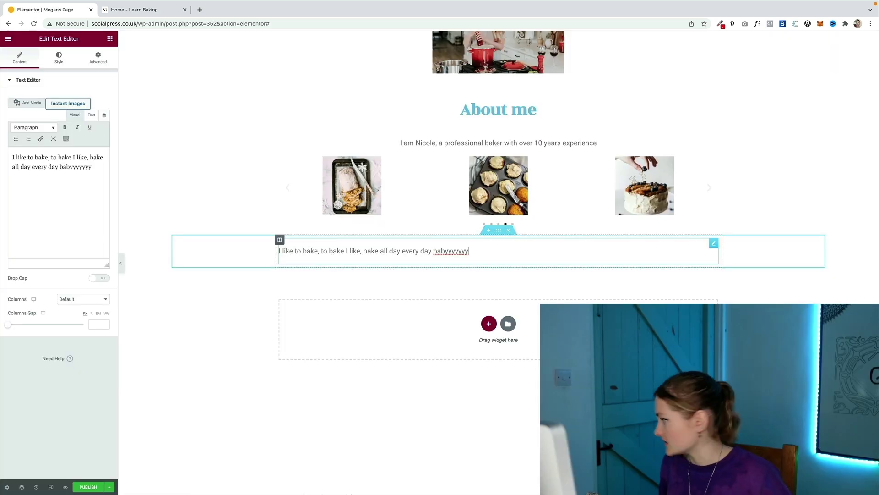
- In the Elementor editor, bold the "I like to bake" line and add a paragraph starting "If you want to bake, don't even try" beneath it
drag(538, 251, 246, 251)
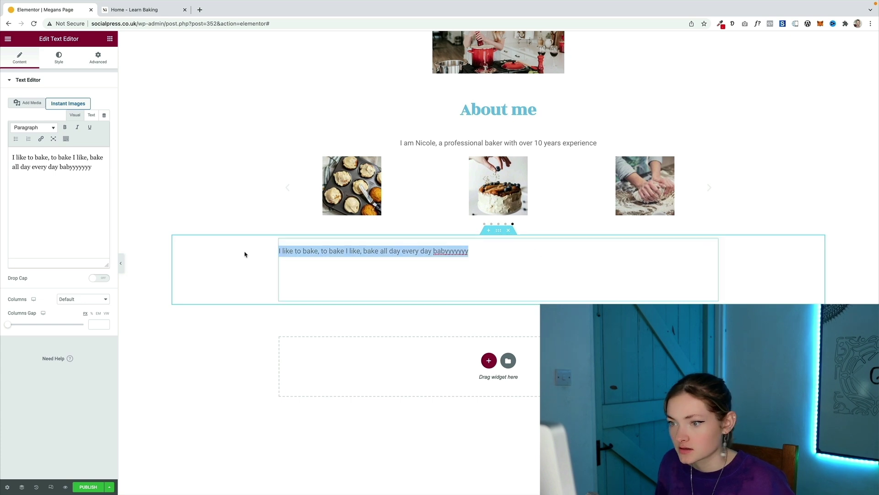
click(332, 236)
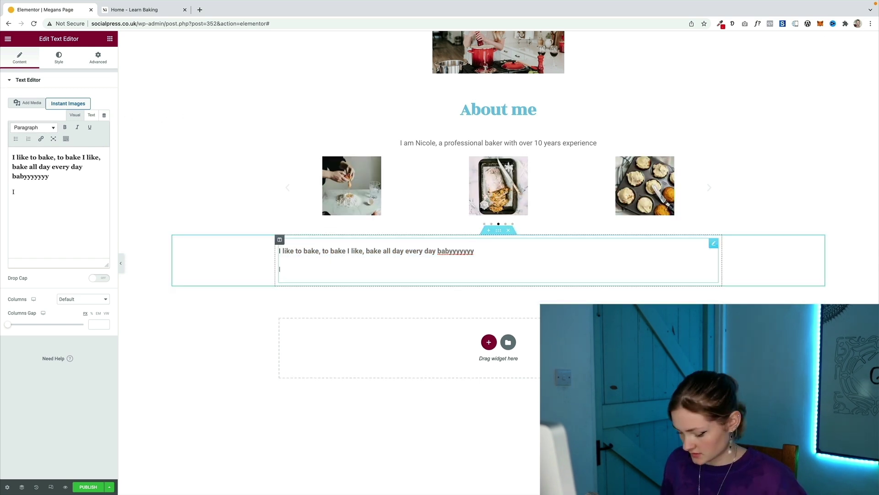
text(If you want to bake, don't even try I am the best baker)
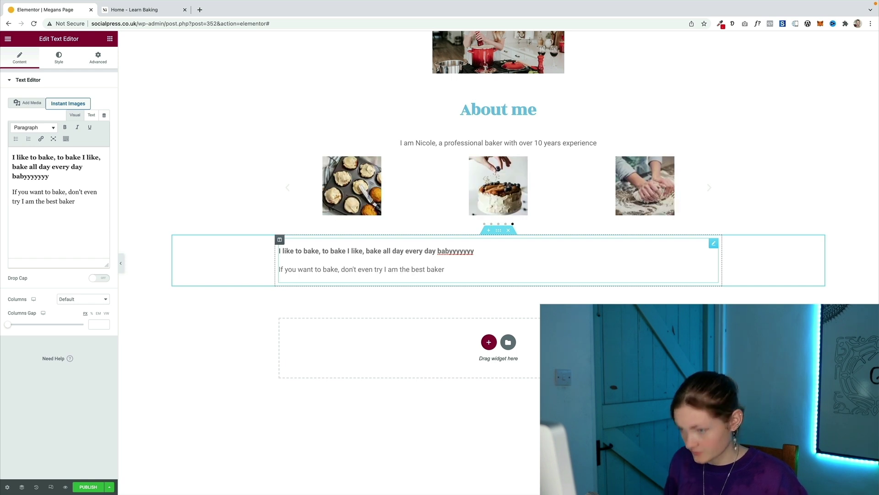
text(cakes, muffins and other baked c)
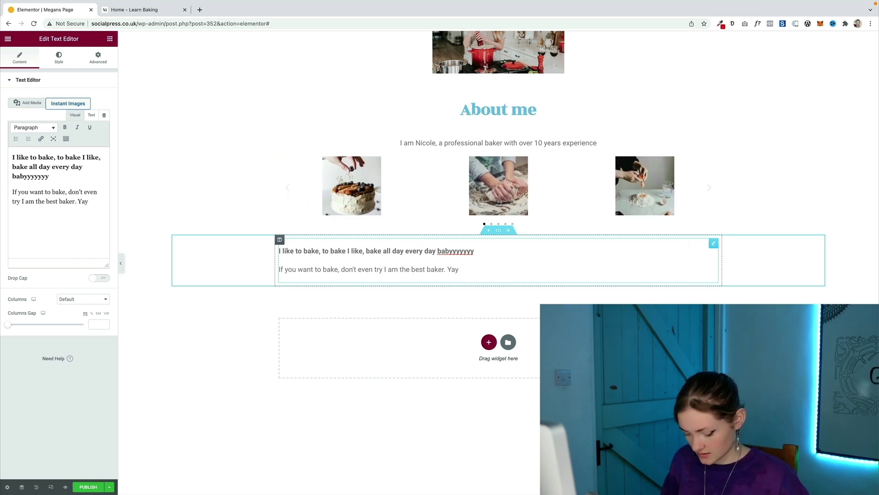
key(BackSpace)
text(goods.)
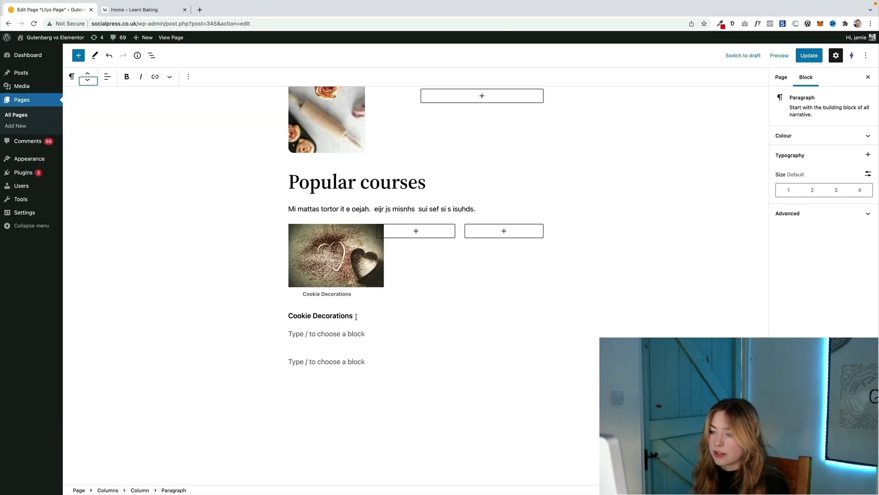
- In the Gutenberg editor, copy the bold "Cookie Decorations" text over the heart mould image's caption and clear the placeholder text in the paragraph below
drag(355, 317, 287, 319)
key(super+c)
click(340, 294)
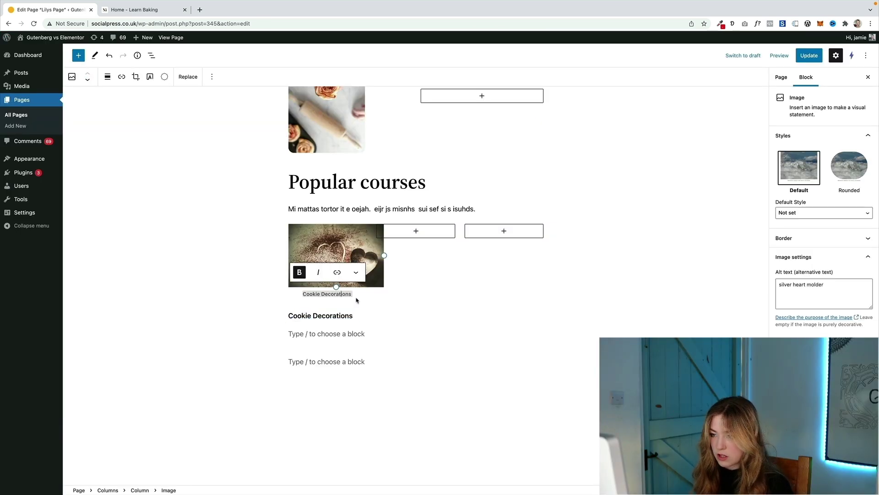
drag(347, 296, 261, 299)
key(super+v)
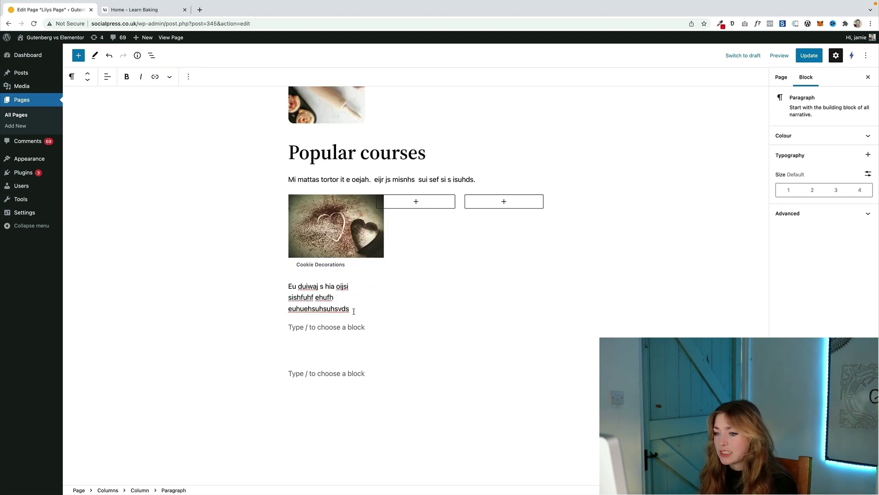
drag(350, 309, 251, 281)
key(BackSpace)
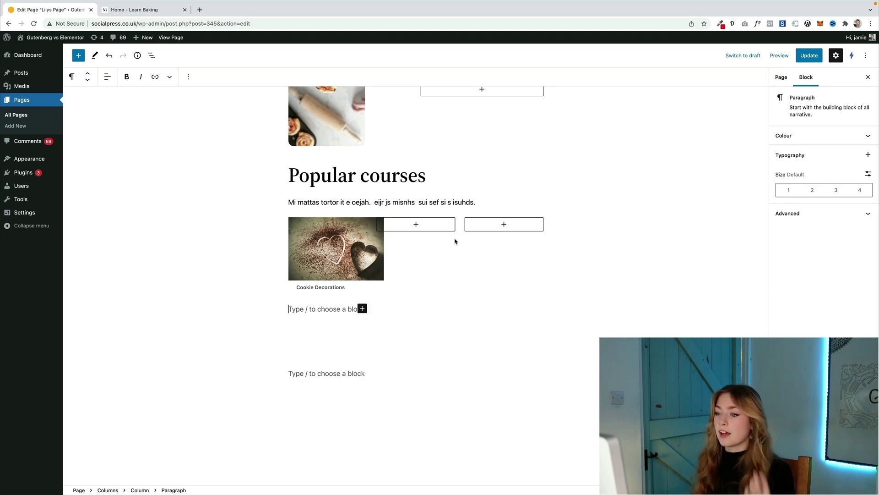
- Insert the photo of cupcakes with white icing from the media library into the second column
click(441, 226)
click(372, 316)
click(95, 139)
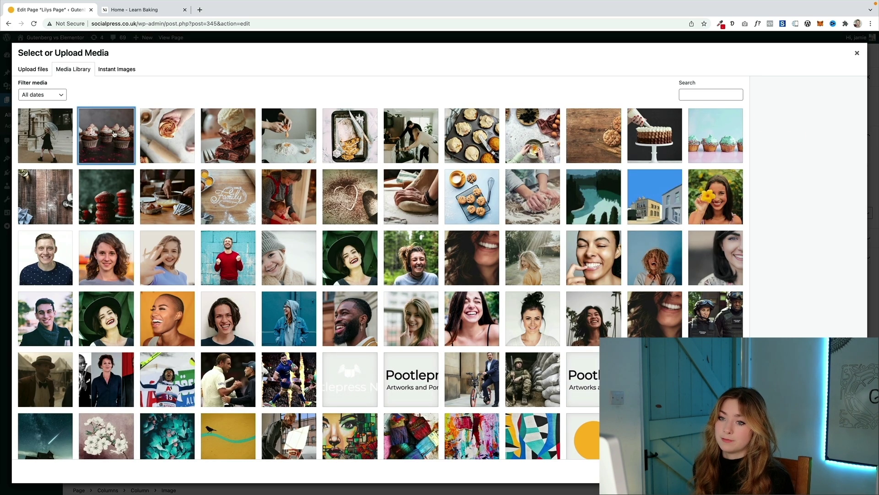
click(847, 471)
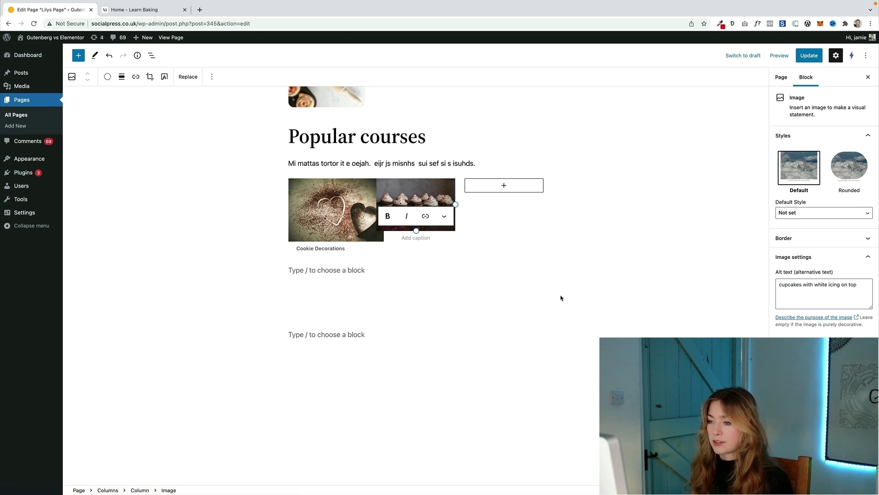
- Shrink the heart mould image to fit the width of the first column
click(444, 193)
click(346, 225)
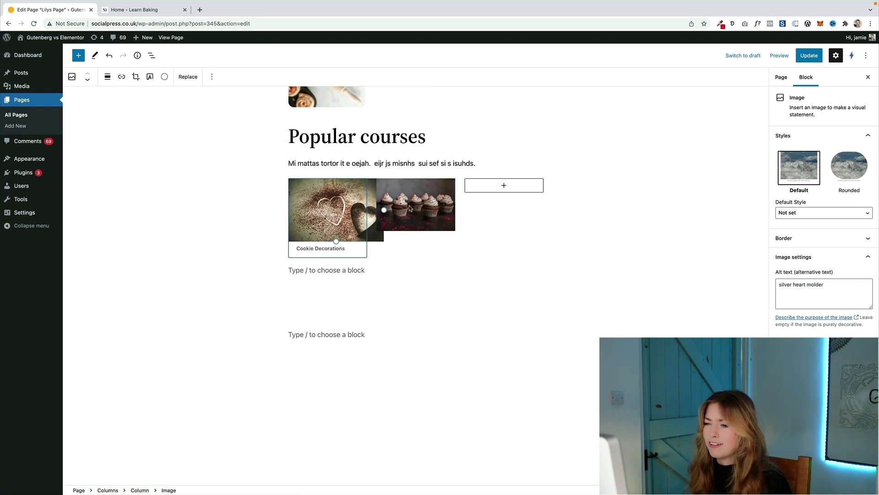
drag(384, 207, 370, 204)
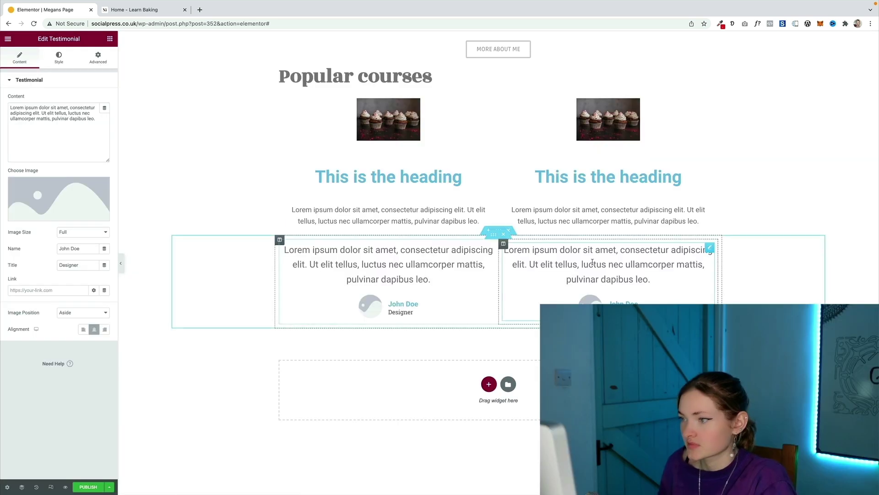
- In the Elementor editor, change the person's name in the second testimonial and add portrait photos to both testimonials
click(412, 176)
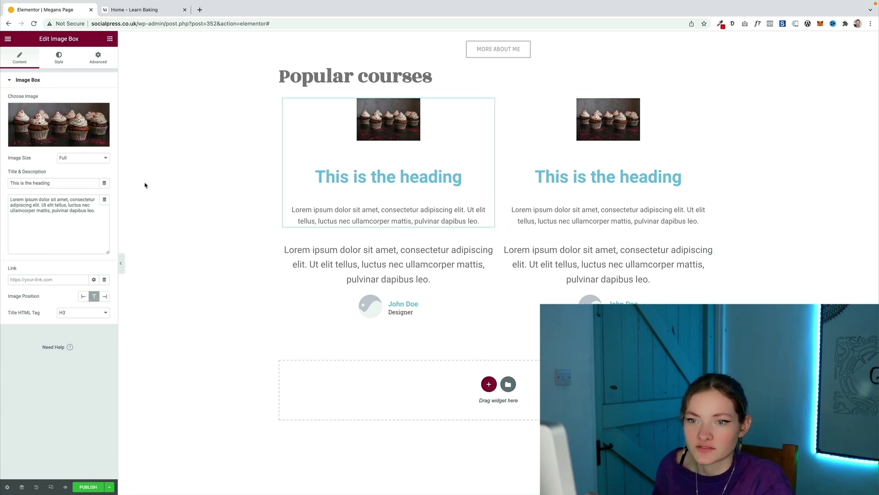
click(59, 58)
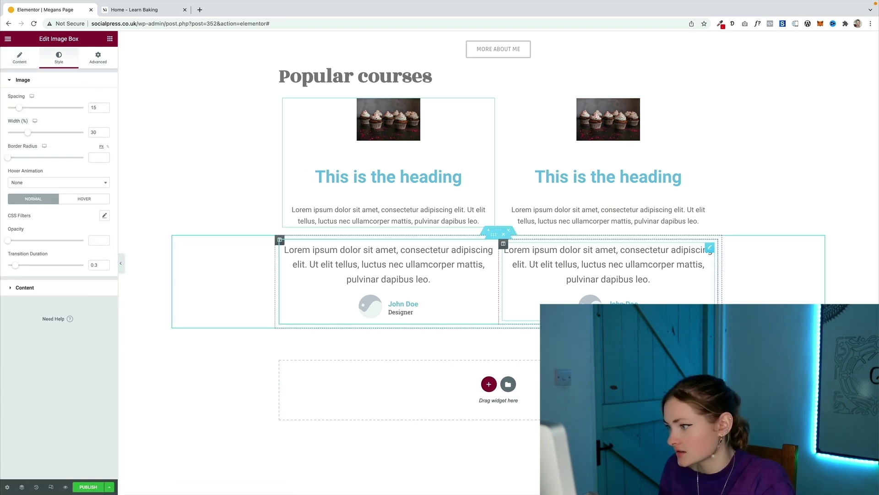
click(624, 303)
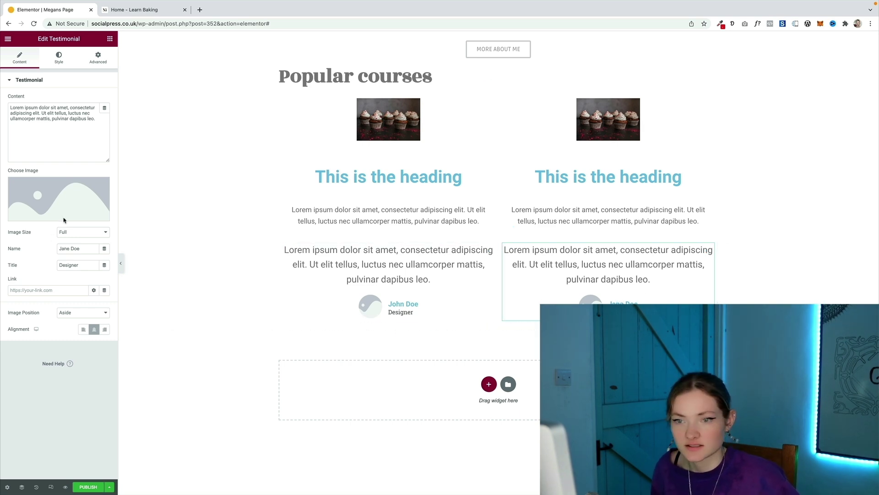
click(110, 39)
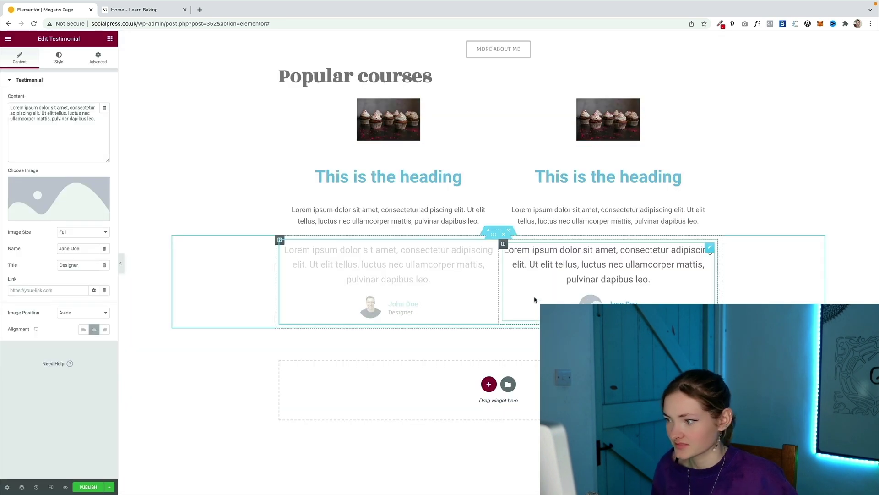
click(73, 206)
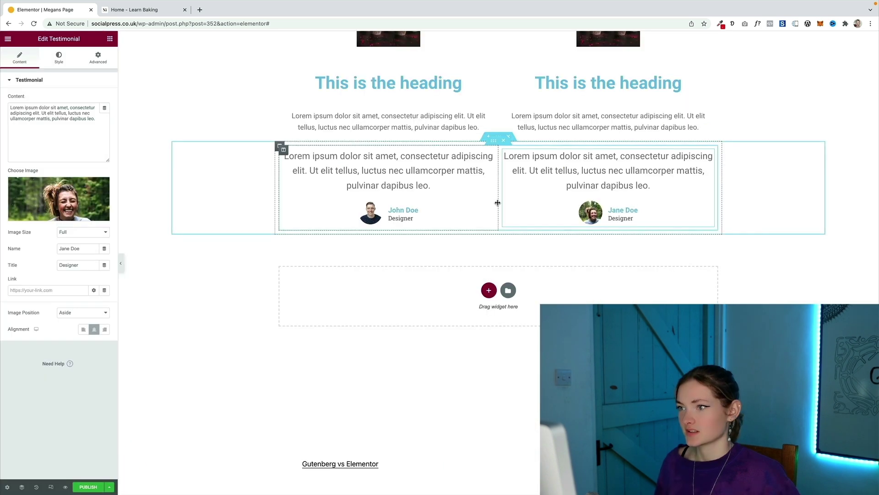
- Add a text shadow to the "About me" title of the baker's image box and reduce the shadow's blur
scroll(497, 203, up, 2)
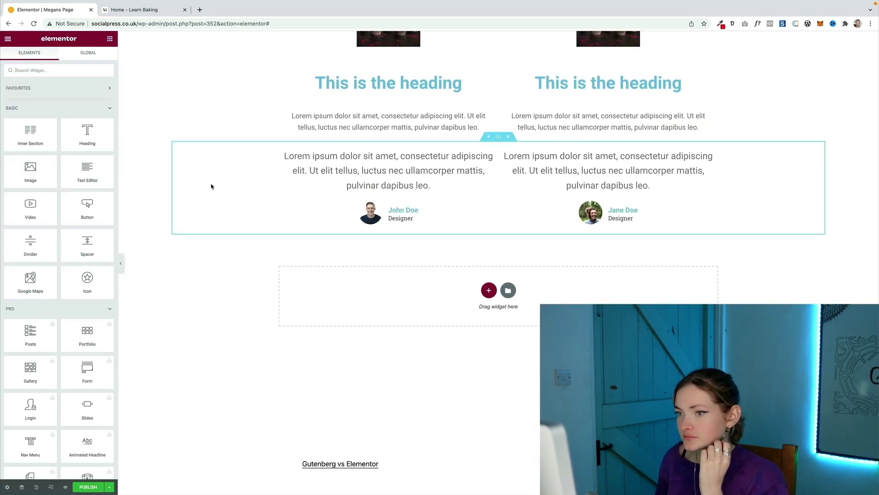
scroll(488, 255, up, 10)
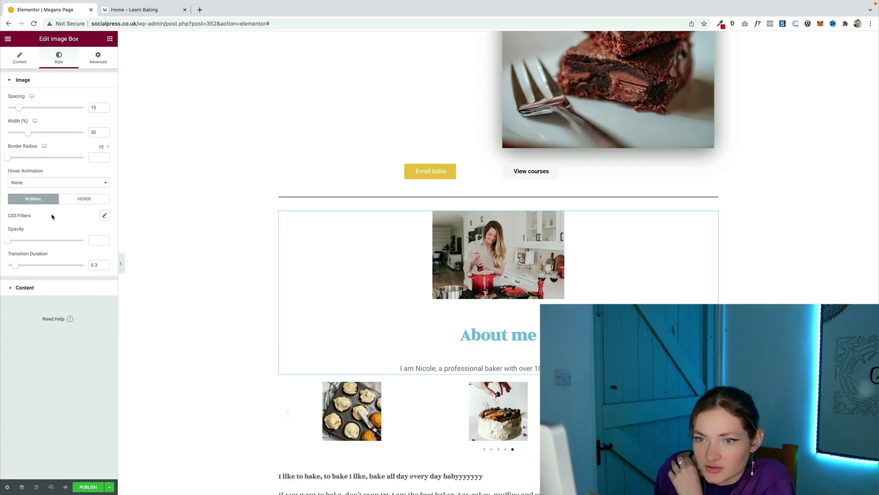
click(27, 288)
click(104, 225)
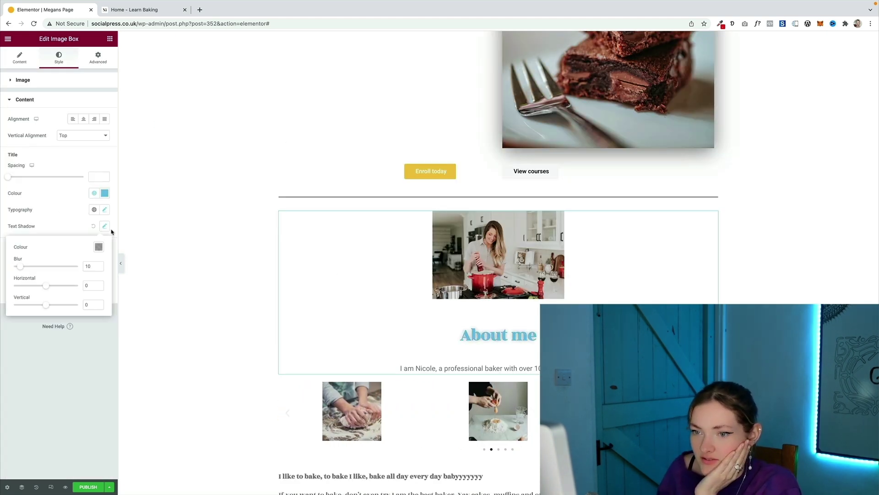
drag(19, 269, 14, 270)
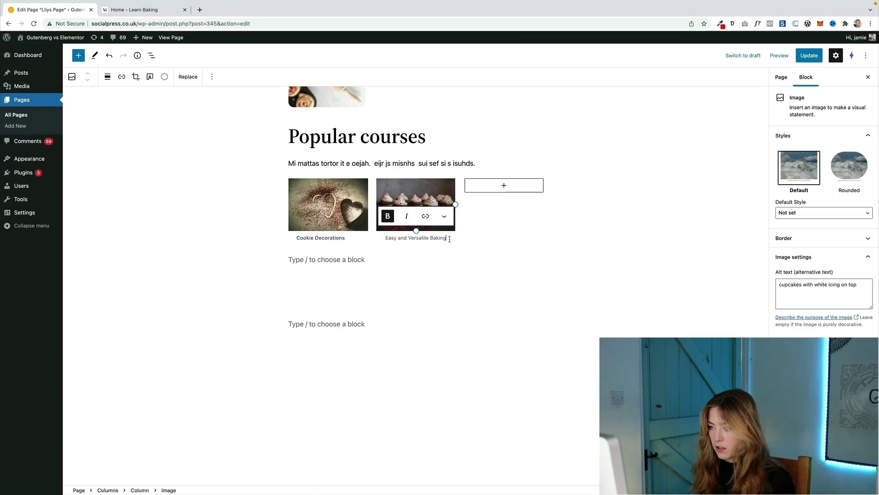
- In the Gutenberg editor, make the second column's caption "Easy and Versatile Baking" bold
drag(448, 238, 385, 237)
click(389, 217)
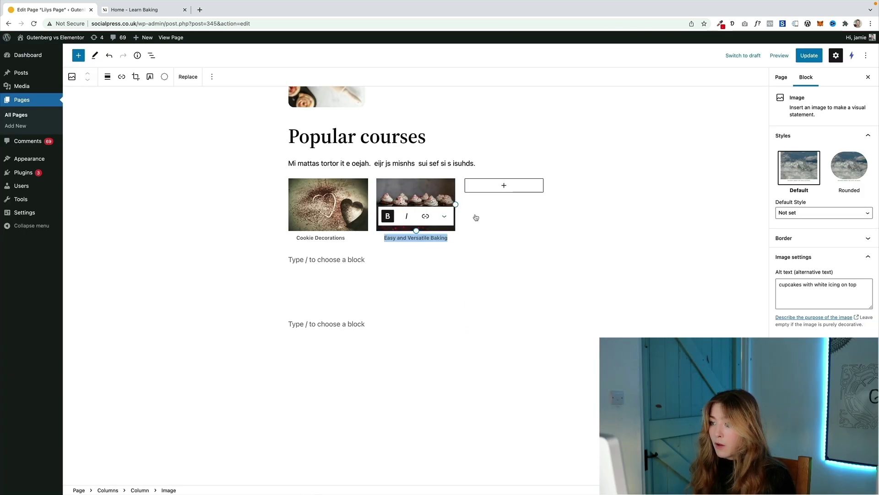
- Add an image block to the third column and insert the teal-iced cupcakes photo from the media library
click(504, 185)
click(464, 278)
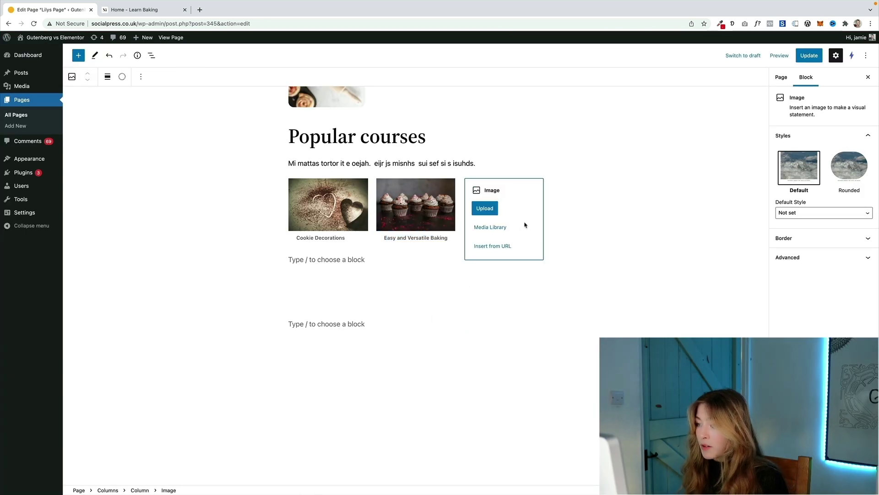
click(494, 226)
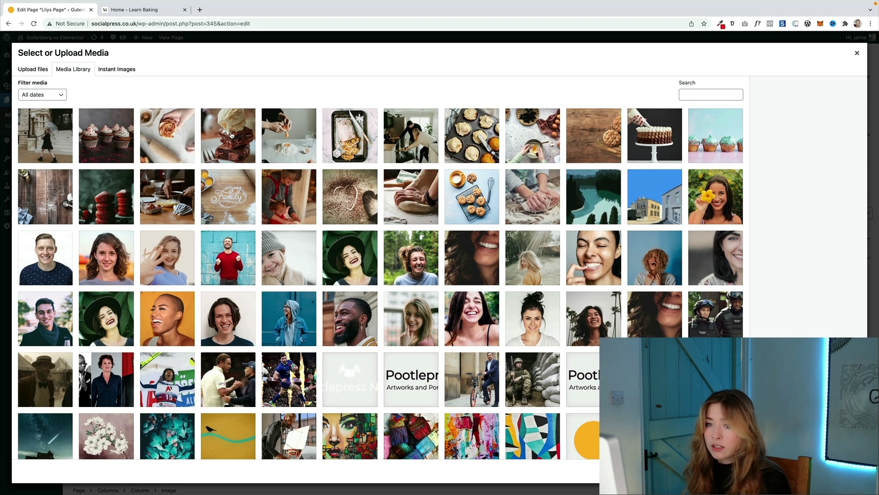
click(471, 197)
click(701, 128)
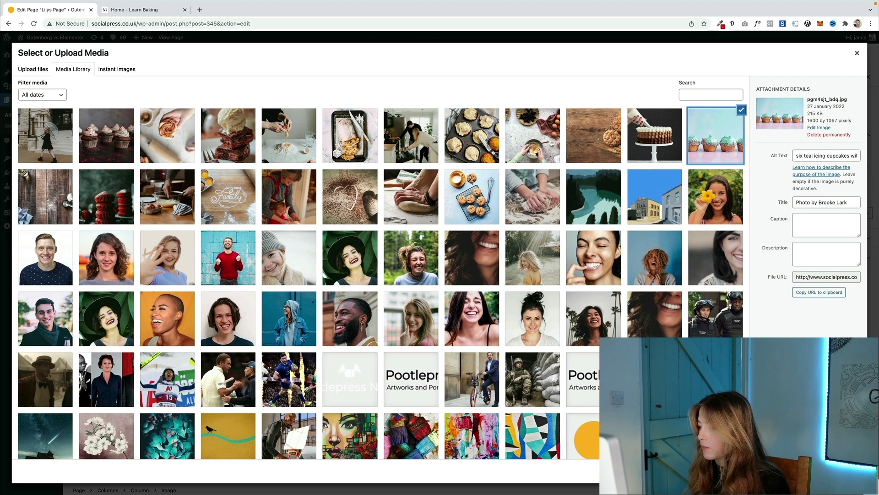
click(838, 471)
- Caption the teal cupcakes image "How to Make Butter Cakes" and select the empty paragraph beneath the heart mould image
click(509, 198)
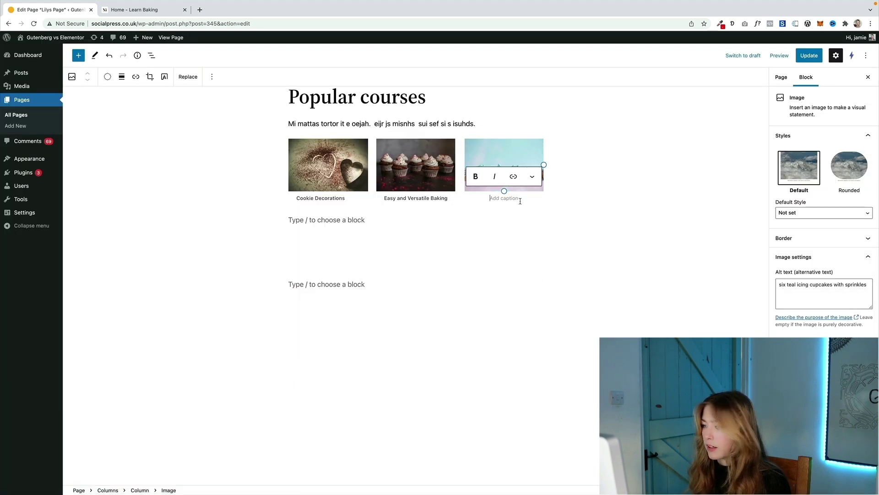
text(How to Make Butter Cakes)
click(360, 221)
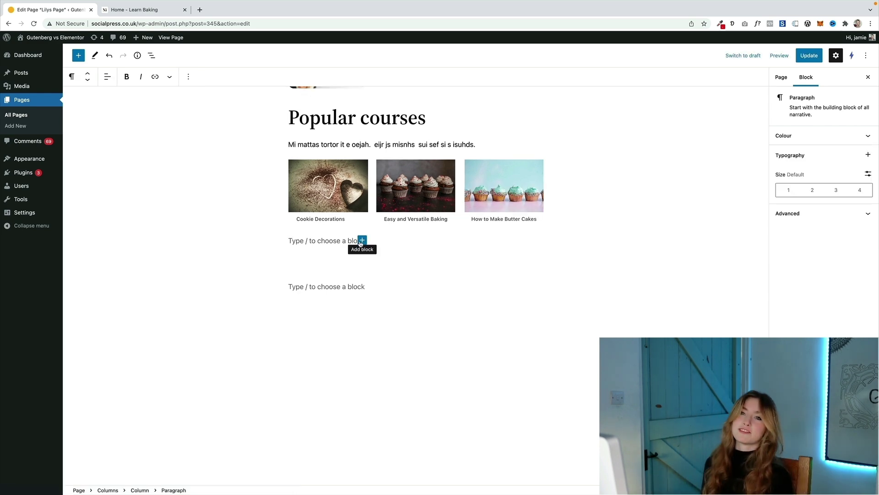